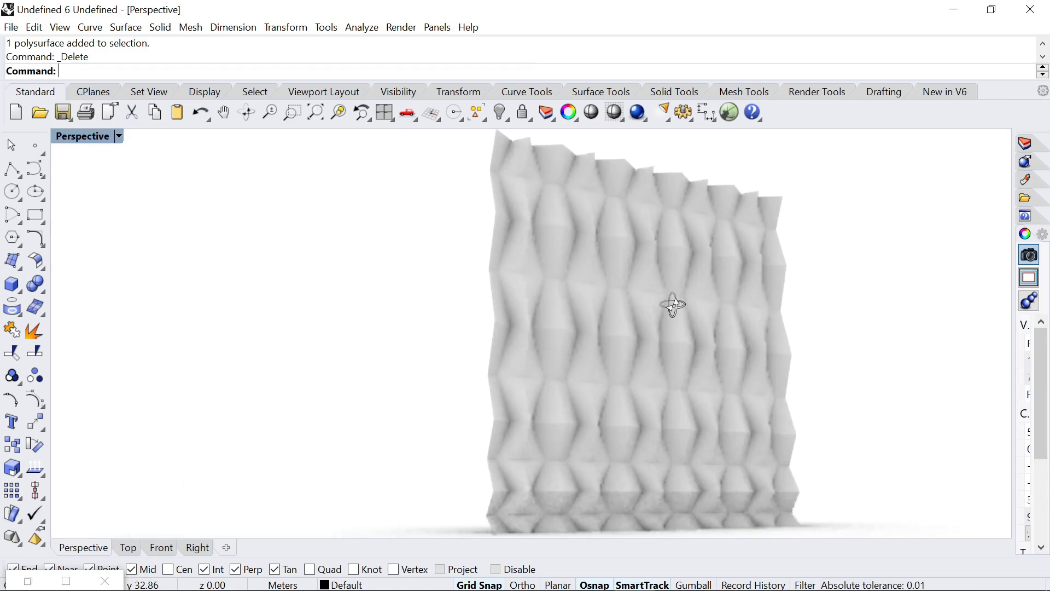
Step: Orbit the finished facade panel and reshape the graph mapper's curve by moving its two handles
{"action": "right_click_drag", "start_coordinate": [803, 303], "coordinate": [753, 305]}
{"action": "right_click_drag", "start_coordinate": [890, 316], "coordinate": [793, 319]}
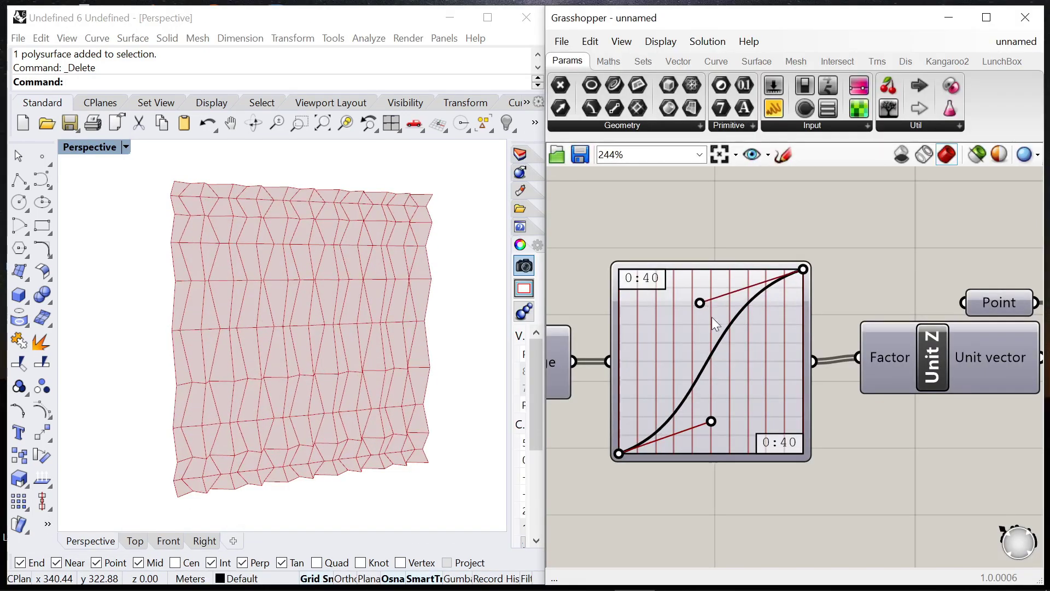
{"action": "left_click_drag", "start_coordinate": [700, 302], "coordinate": [746, 367]}
{"action": "left_click_drag", "start_coordinate": [717, 425], "coordinate": [729, 405]}
{"action": "left_click_drag", "start_coordinate": [746, 366], "coordinate": [689, 350]}
{"action": "left_click_drag", "start_coordinate": [730, 405], "coordinate": [731, 382]}
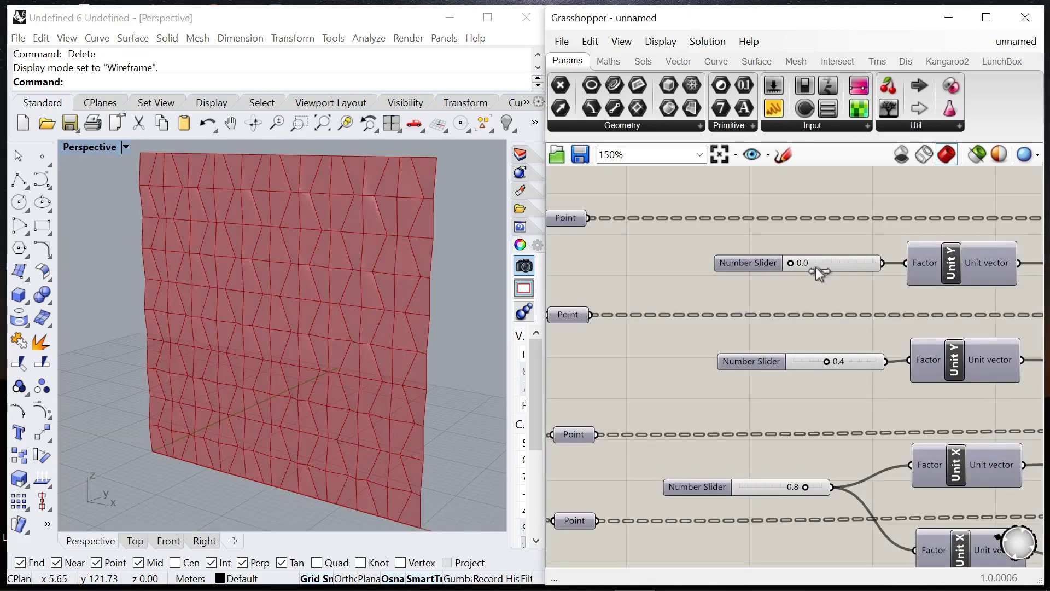
Step: Set the upper Unit Y factor slider to 1.0 and reduce the lower Unit Y factor slider
{"action": "left_click_drag", "start_coordinate": [816, 268], "coordinate": [893, 275]}
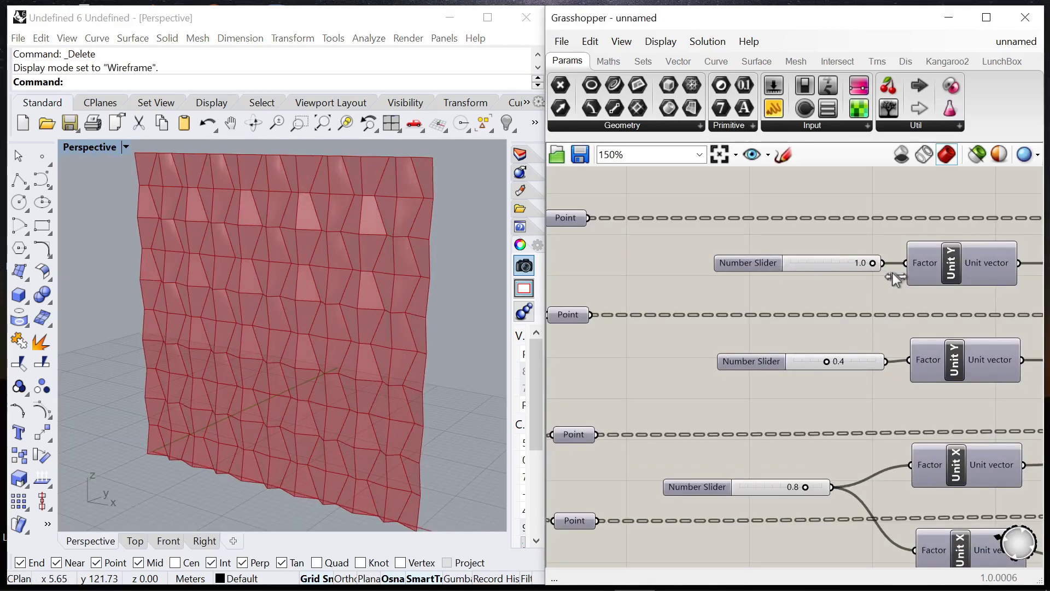
{"action": "mouse_move", "coordinate": [831, 362]}
{"action": "left_mouse_down"}
{"action": "mouse_move", "coordinate": [904, 363]}
{"action": "mouse_move", "coordinate": [736, 357]}
{"action": "mouse_move", "coordinate": [878, 370]}
{"action": "mouse_move", "coordinate": [793, 368]}
{"action": "mouse_move", "coordinate": [810, 364]}
{"action": "left_mouse_up"}
{"action": "right_click_drag", "start_coordinate": [731, 407], "coordinate": [711, 320]}
{"action": "scroll", "coordinate": [711, 320], "scroll_direction": "down", "scroll_amount": 1}
{"action": "mouse_move", "coordinate": [775, 388]}
{"action": "left_mouse_down"}
{"action": "mouse_move", "coordinate": [737, 393]}
{"action": "mouse_move", "coordinate": [768, 399]}
{"action": "left_mouse_up"}
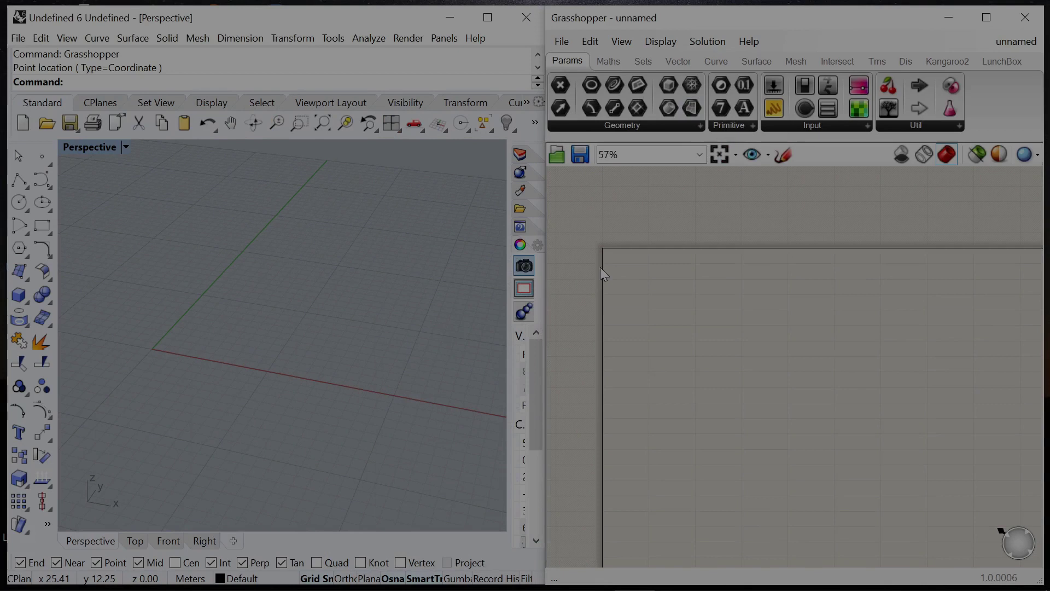
Step: Add a Point parameter to the empty Grasshopper canvas
{"action": "scroll", "coordinate": [780, 391], "scroll_direction": "up", "scroll_amount": 2}
{"action": "double_click", "coordinate": [782, 389]}
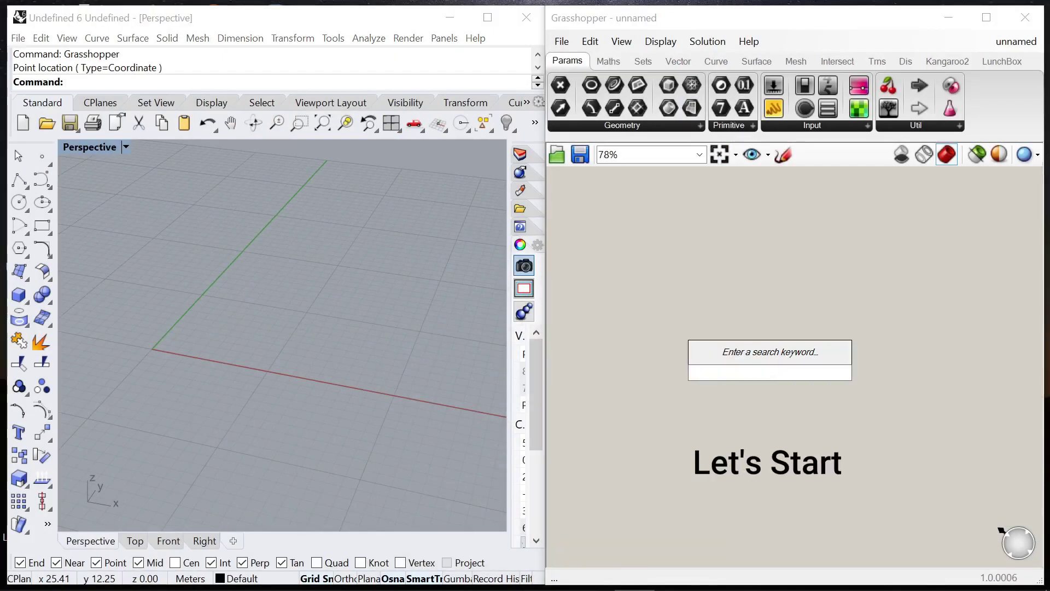
{"action": "type", "text": "point"}
{"action": "key", "text": "Return"}
Step: Set the Point parameter to a single point at the origin of the Rhino viewport
{"action": "scroll", "coordinate": [766, 372], "scroll_direction": "up", "scroll_amount": 5}
{"action": "right_click", "coordinate": [809, 343]}
{"action": "left_click", "coordinate": [864, 475]}
{"action": "scroll", "coordinate": [106, 343], "scroll_direction": "up", "scroll_amount": 3}
{"action": "left_click", "coordinate": [267, 347]}
{"action": "scroll", "coordinate": [766, 342], "scroll_direction": "down", "scroll_amount": 3}
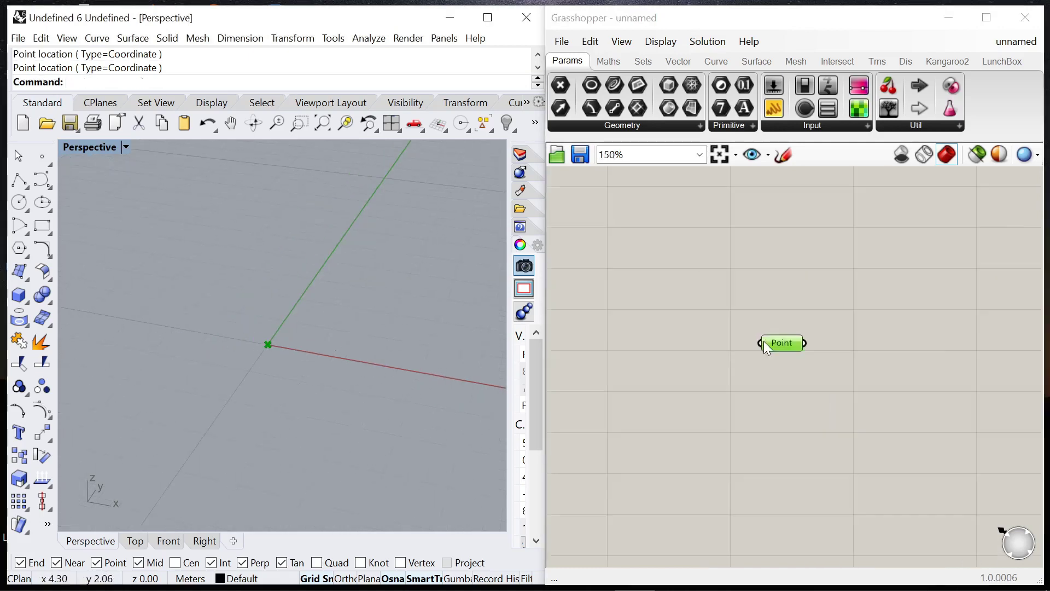
Step: Add a Move component beside the Point parameter and connect Point to its Geometry input
{"action": "scroll", "coordinate": [802, 371], "scroll_direction": "up", "scroll_amount": 2}
{"action": "double_click", "coordinate": [801, 355]}
{"action": "type", "text": "move"}
{"action": "key", "text": "Return"}
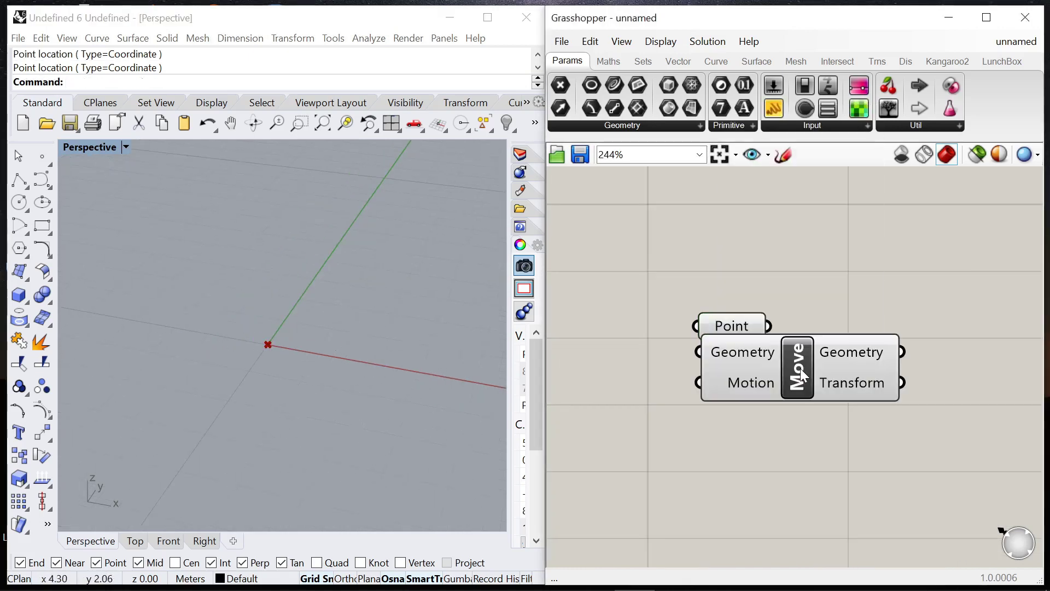
{"action": "left_click_drag", "start_coordinate": [717, 361], "coordinate": [876, 343]}
{"action": "left_click_drag", "start_coordinate": [770, 326], "coordinate": [863, 350]}
Step: Add a Unit Z vector component and connect its Unit vector output to Move's Motion input
{"action": "double_click", "coordinate": [769, 429]}
{"action": "type", "text": "z"}
{"action": "key", "text": "Return"}
{"action": "left_click_drag", "start_coordinate": [770, 429], "coordinate": [661, 372]}
{"action": "left_click_drag", "start_coordinate": [776, 381], "coordinate": [818, 359]}
Step: Add a Range component, connect its output to Unit Z's Factor input and line it up with Unit Z
{"action": "scroll", "coordinate": [820, 364], "scroll_direction": "down", "scroll_amount": 4}
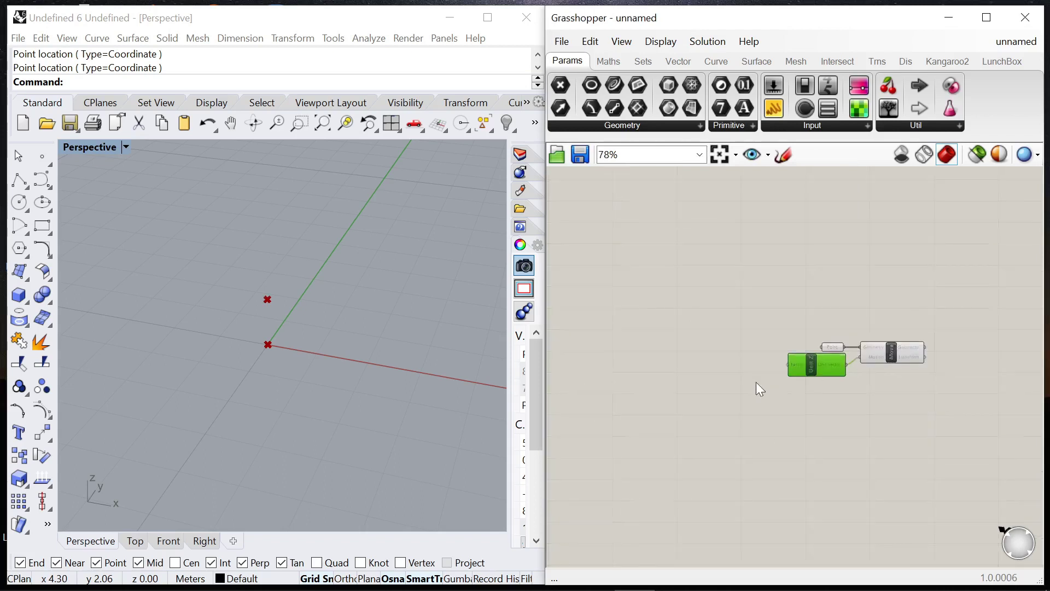
{"action": "double_click", "coordinate": [711, 377]}
{"action": "type", "text": "range"}
{"action": "key", "text": "Return"}
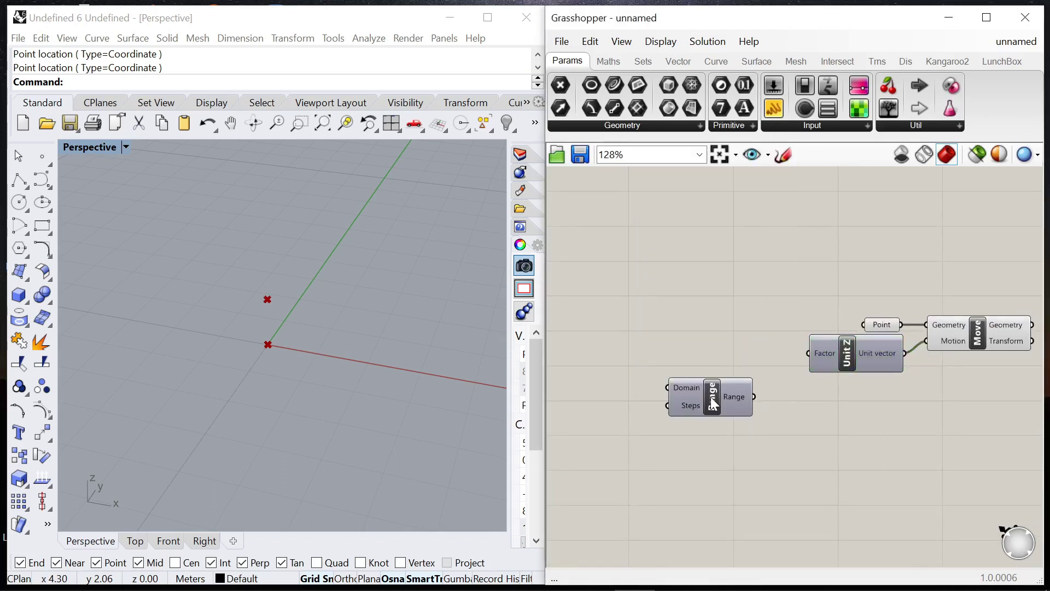
{"action": "left_click_drag", "start_coordinate": [755, 398], "coordinate": [809, 353]}
{"action": "left_click_drag", "start_coordinate": [705, 403], "coordinate": [694, 359]}
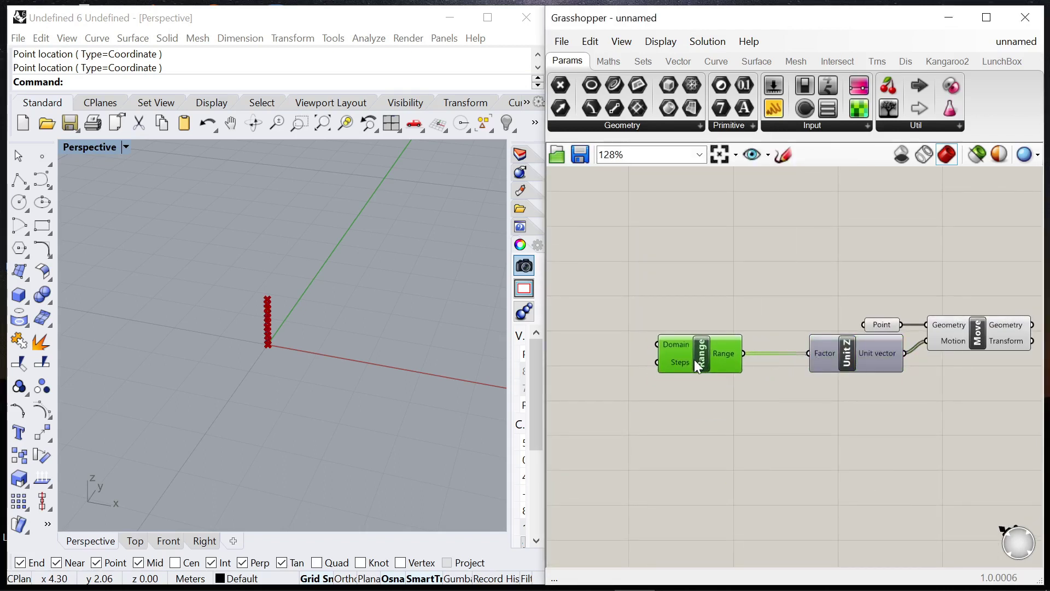
Step: Add a Construct Domain component ahead of Range and connect it to Range's Domain input
{"action": "double_click", "coordinate": [679, 448]}
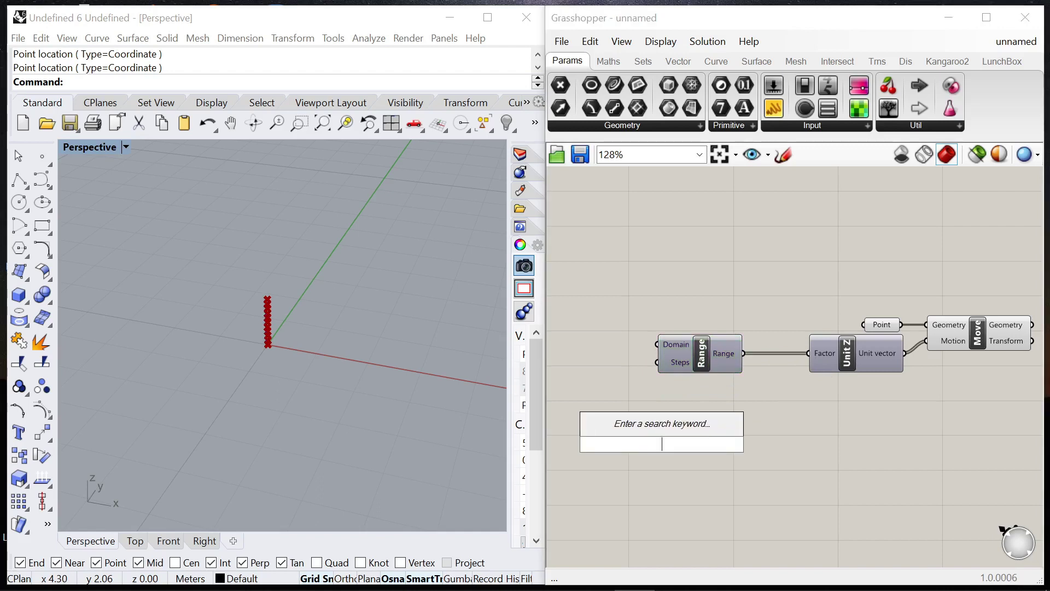
{"action": "type", "text": "domain"}
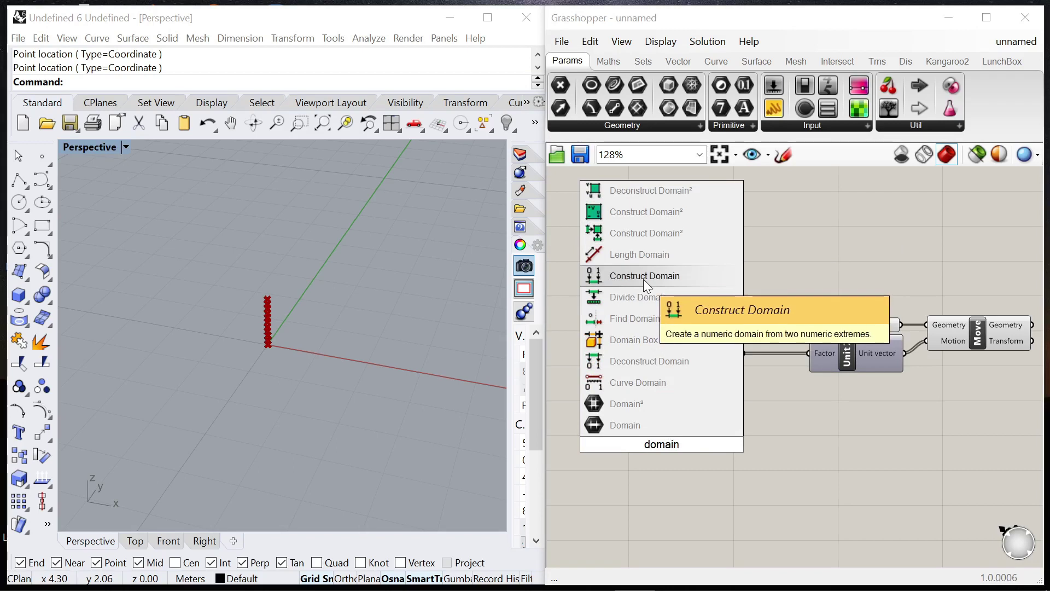
{"action": "left_click", "coordinate": [643, 279]}
{"action": "left_click_drag", "start_coordinate": [748, 392], "coordinate": [647, 278]}
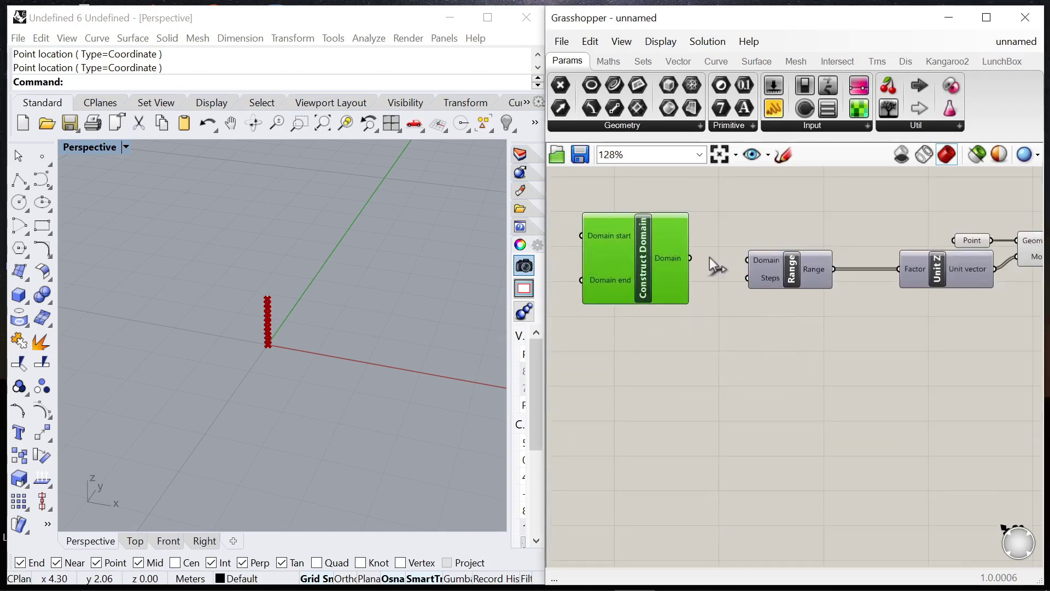
{"action": "scroll", "coordinate": [630, 255], "scroll_direction": "down", "scroll_amount": 5}
Step: Add a number slider for Construct Domain's Domain end input and set its value to 40
{"action": "scroll", "coordinate": [667, 256], "scroll_direction": "up", "scroll_amount": 3}
{"action": "scroll", "coordinate": [666, 256], "scroll_direction": "up", "scroll_amount": 2}
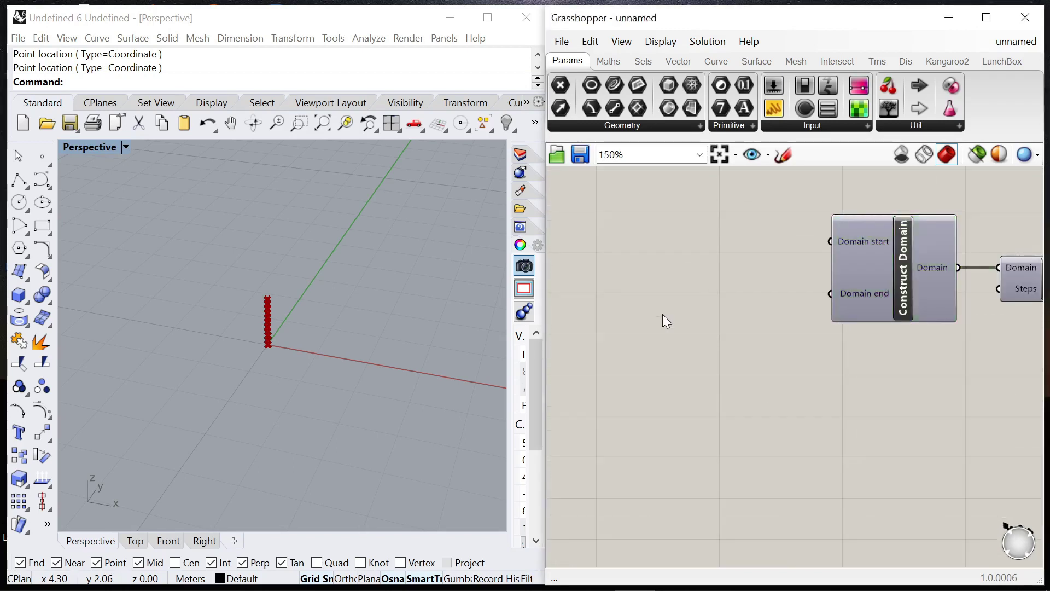
{"action": "double_click", "coordinate": [662, 314]}
{"action": "type", "text": "0,"}
{"action": "key", "text": "BackSpace"}
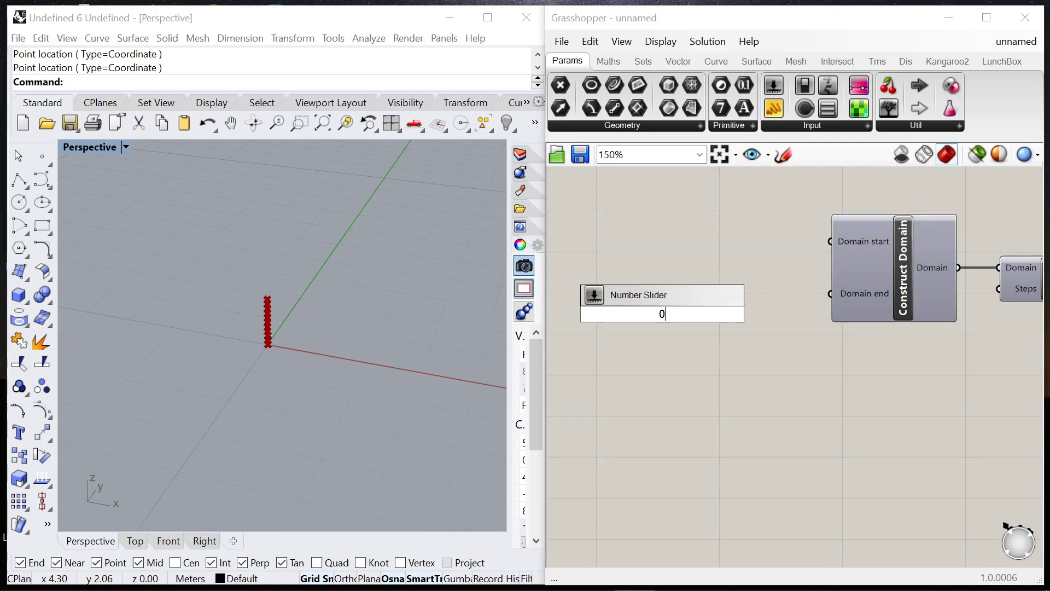
{"action": "key", "text": "Return"}
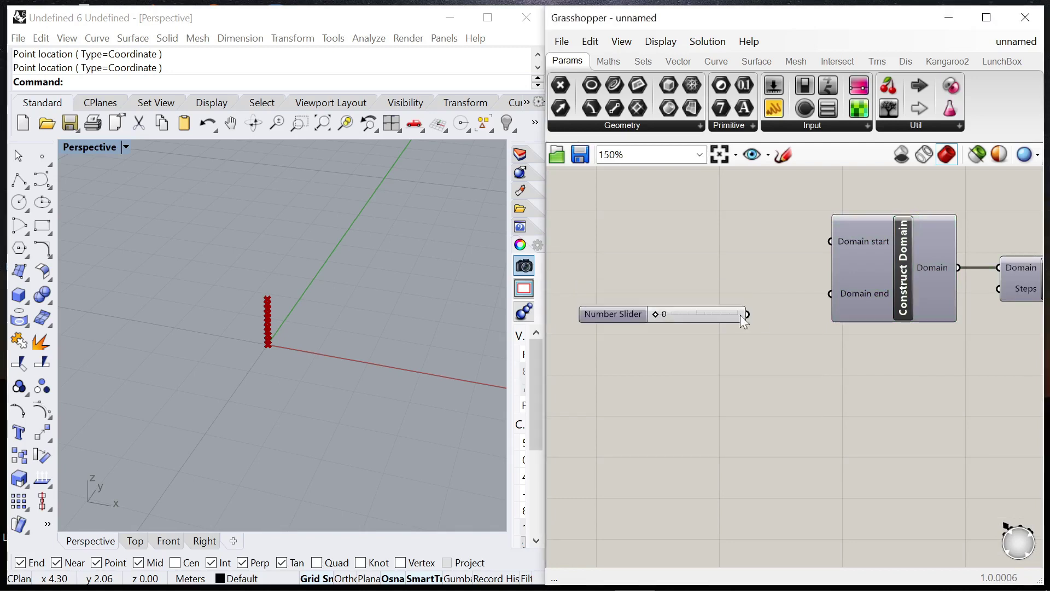
{"action": "left_click_drag", "start_coordinate": [748, 314], "coordinate": [831, 293]}
{"action": "left_click_drag", "start_coordinate": [625, 313], "coordinate": [667, 300]}
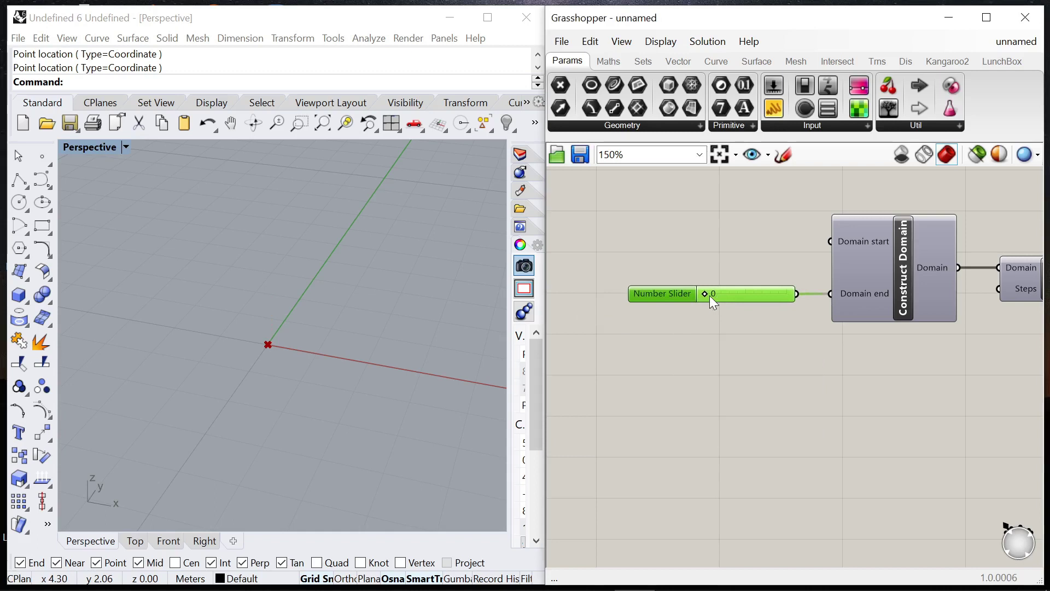
{"action": "scroll", "coordinate": [320, 331], "scroll_direction": "down", "scroll_amount": 5}
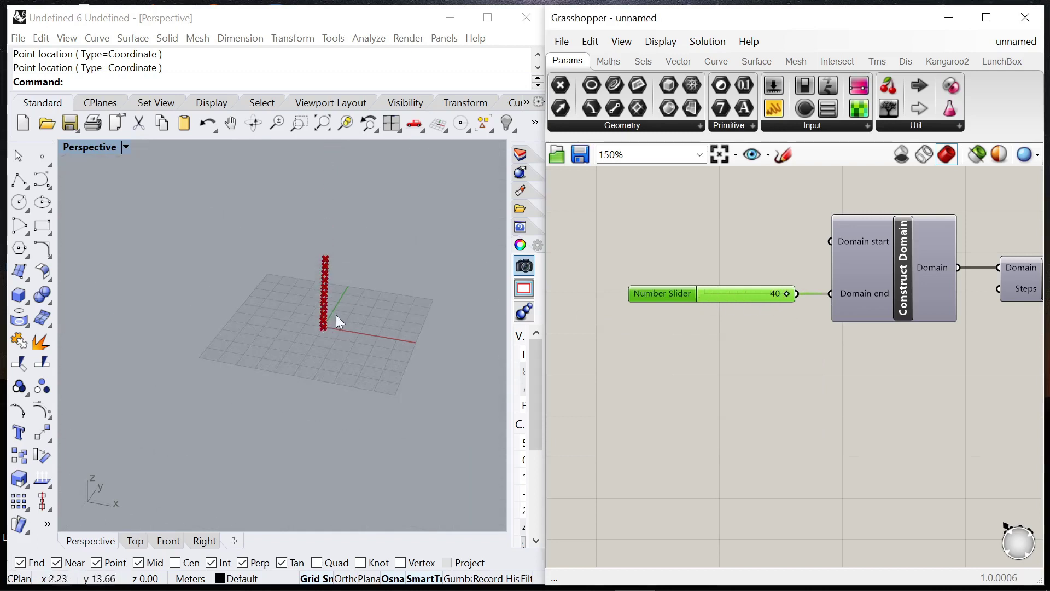
Step: Make room between Range and Unit Z, add a Graph Mapper and connect Range's output to it
{"action": "scroll", "coordinate": [712, 323], "scroll_direction": "down", "scroll_amount": 5}
{"action": "scroll", "coordinate": [774, 317], "scroll_direction": "up", "scroll_amount": 4}
{"action": "left_click_drag", "start_coordinate": [731, 334], "coordinate": [553, 243]}
{"action": "left_click_drag", "start_coordinate": [723, 285], "coordinate": [662, 284]}
{"action": "left_click", "coordinate": [689, 353]}
{"action": "double_click", "coordinate": [689, 353]}
{"action": "type", "text": "graph"}
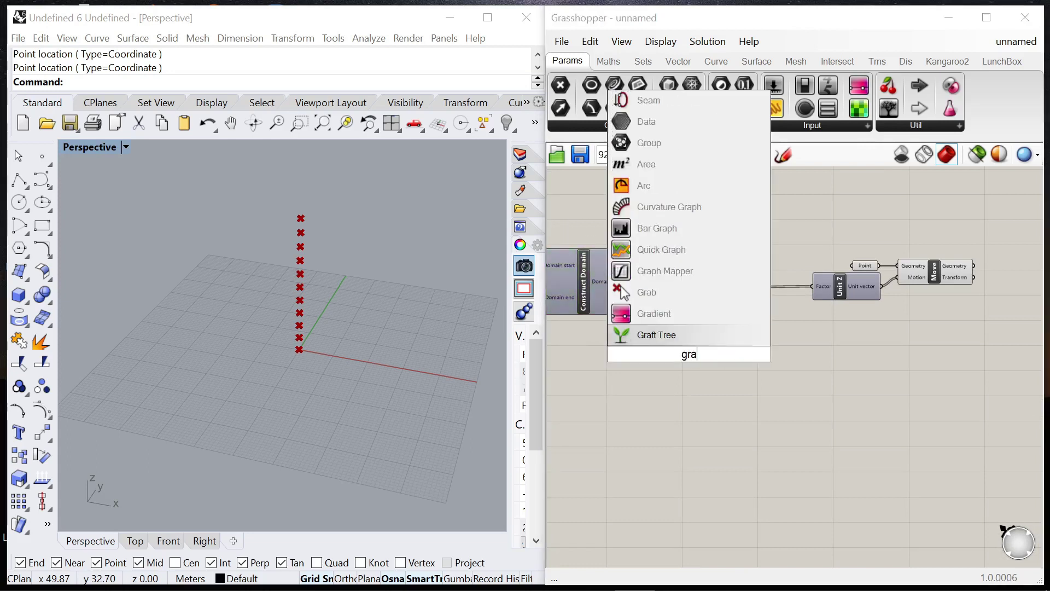
{"action": "left_click", "coordinate": [691, 310]}
{"action": "scroll", "coordinate": [704, 334], "scroll_direction": "up", "scroll_amount": 4}
{"action": "left_click_drag", "start_coordinate": [705, 231], "coordinate": [584, 378]}
{"action": "left_click_drag", "start_coordinate": [725, 375], "coordinate": [799, 366]}
Step: Set the Graph Mapper's type to Bezier and connect its output to Unit Z's Factor input
{"action": "right_click", "coordinate": [785, 383]}
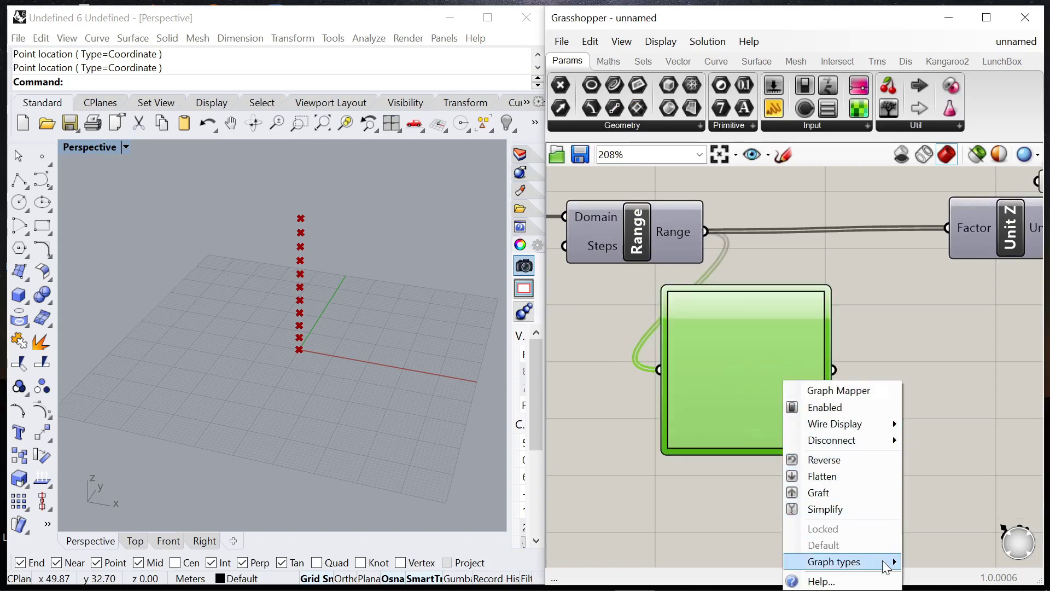
{"action": "mouse_move", "coordinate": [886, 562]}
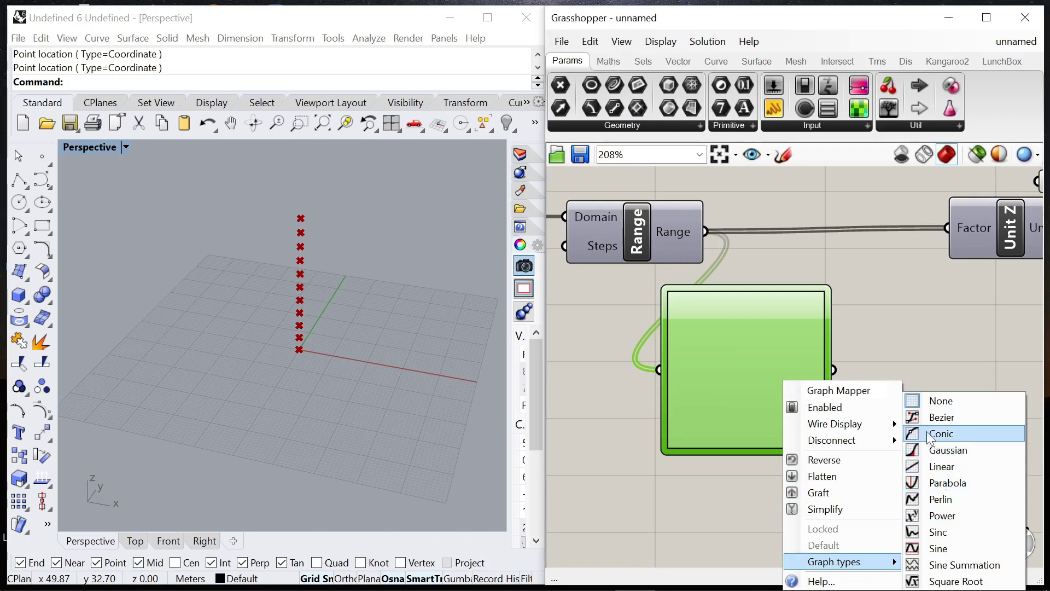
{"action": "left_click", "coordinate": [940, 418]}
{"action": "left_click_drag", "start_coordinate": [890, 331], "coordinate": [943, 235]}
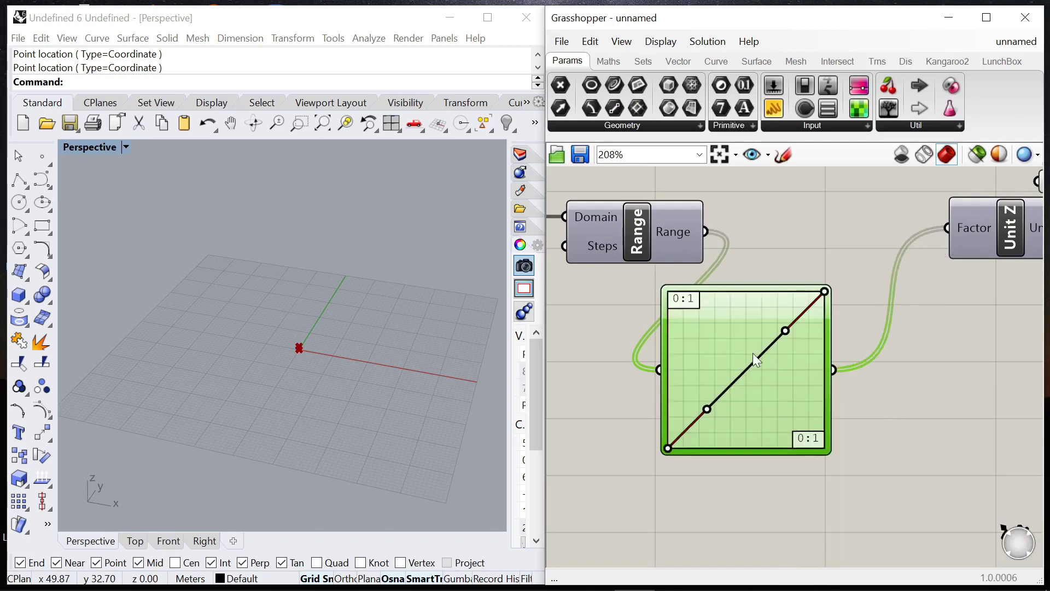
Step: Place the Graph Mapper between Range and Unit Z and set its X[1] and Y[1] limits to 40
{"action": "left_click_drag", "start_coordinate": [753, 353], "coordinate": [824, 246]}
{"action": "double_click", "coordinate": [800, 260]}
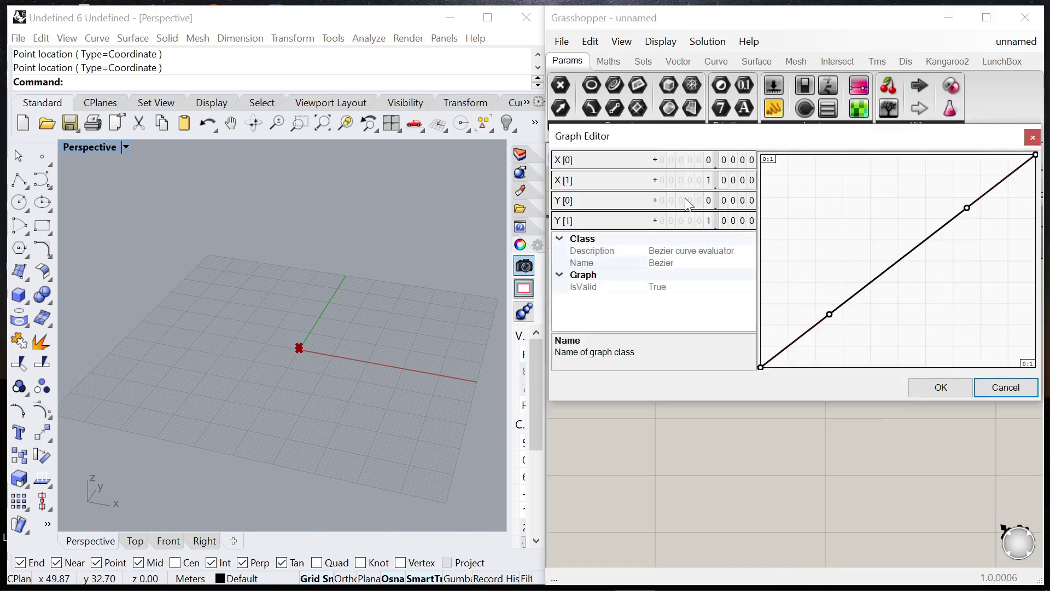
{"action": "double_click", "coordinate": [686, 184]}
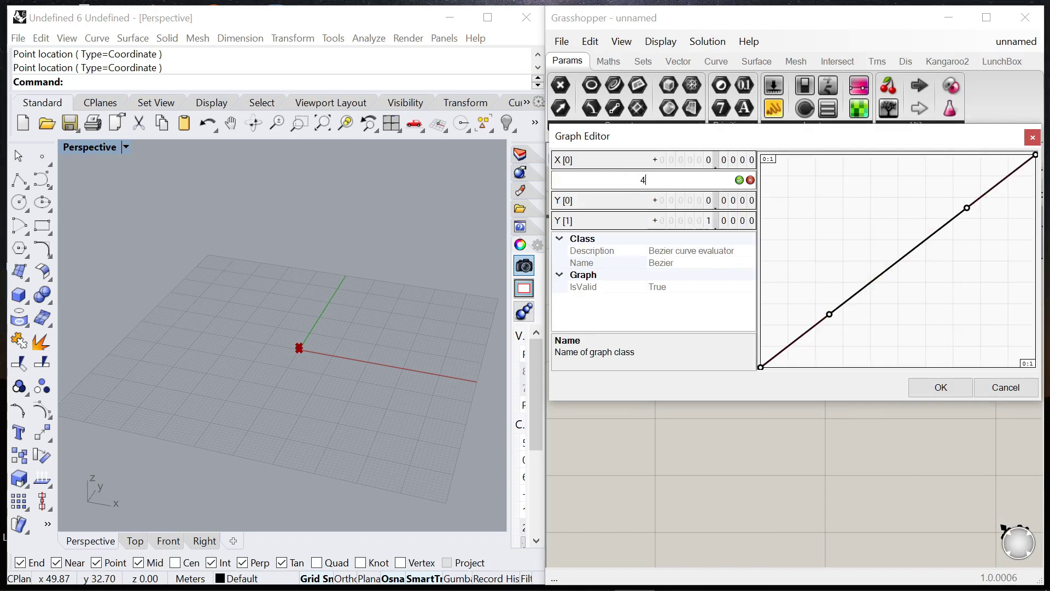
{"action": "double_click", "coordinate": [704, 221]}
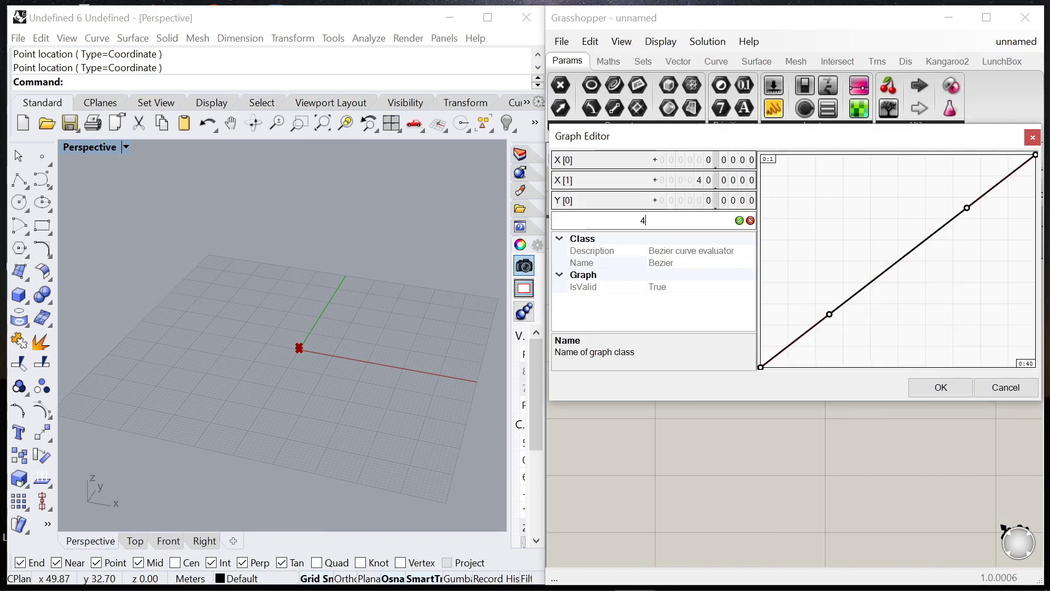
{"action": "left_click", "coordinate": [738, 220]}
{"action": "left_click", "coordinate": [955, 386]}
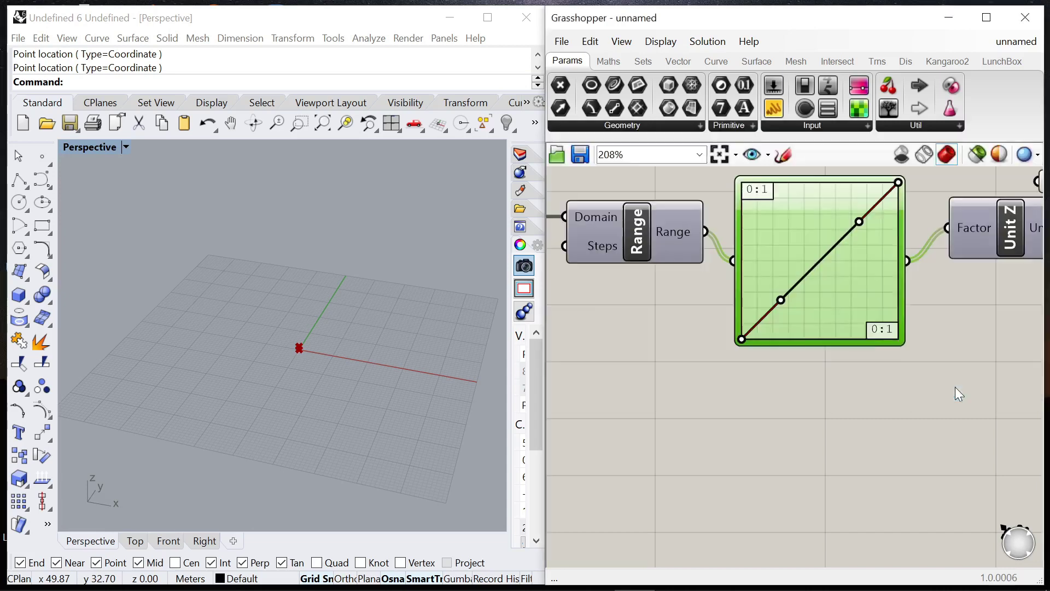
Step: Change the Graph Mapper's graph type to Linear
{"action": "scroll", "coordinate": [809, 261], "scroll_direction": "down", "scroll_amount": 5}
{"action": "scroll", "coordinate": [653, 251], "scroll_direction": "up", "scroll_amount": 5}
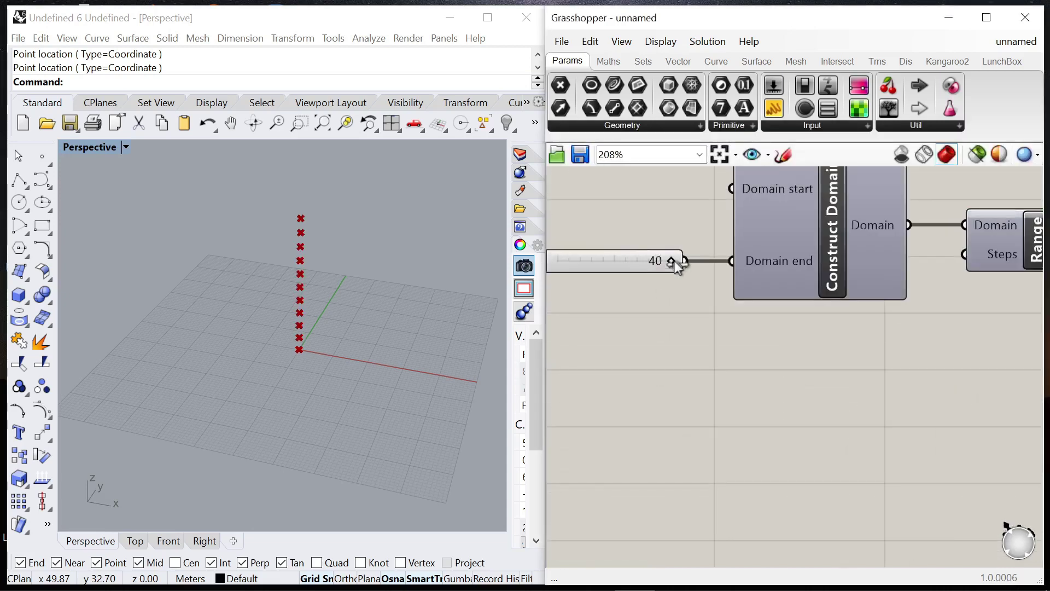
{"action": "scroll", "coordinate": [655, 262], "scroll_direction": "down", "scroll_amount": 5}
{"action": "scroll", "coordinate": [895, 235], "scroll_direction": "up", "scroll_amount": 4}
{"action": "left_click_drag", "start_coordinate": [941, 320], "coordinate": [919, 297]}
{"action": "scroll", "coordinate": [932, 288], "scroll_direction": "up", "scroll_amount": 1}
{"action": "right_click", "coordinate": [920, 335]}
{"action": "mouse_move", "coordinate": [971, 516]}
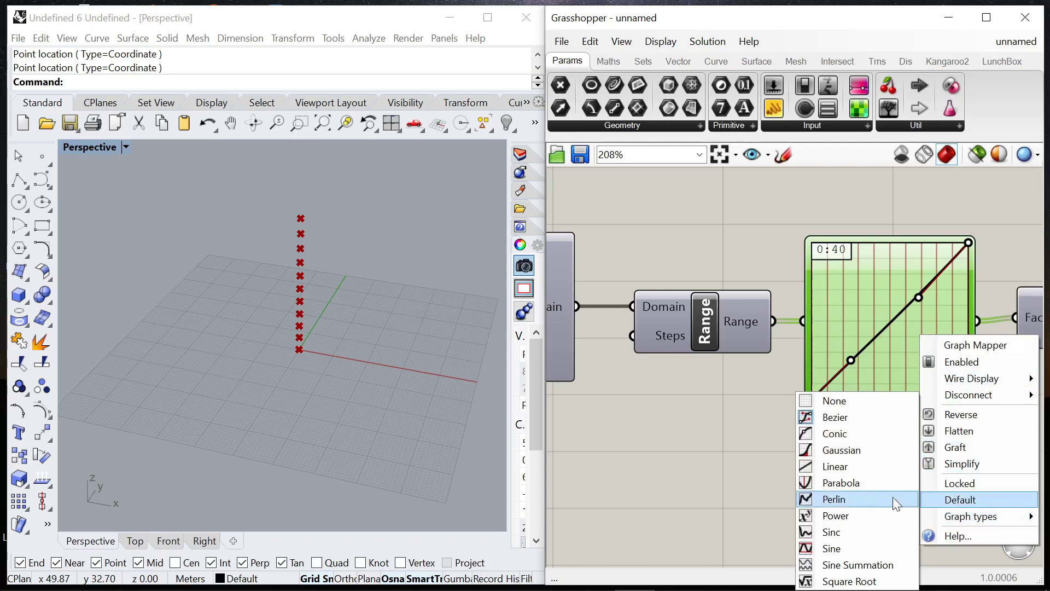
{"action": "left_click", "coordinate": [839, 468]}
{"action": "left_click", "coordinate": [582, 395]}
Step: Add a Linear Array component after the Move component
{"action": "scroll", "coordinate": [720, 305], "scroll_direction": "down", "scroll_amount": 4}
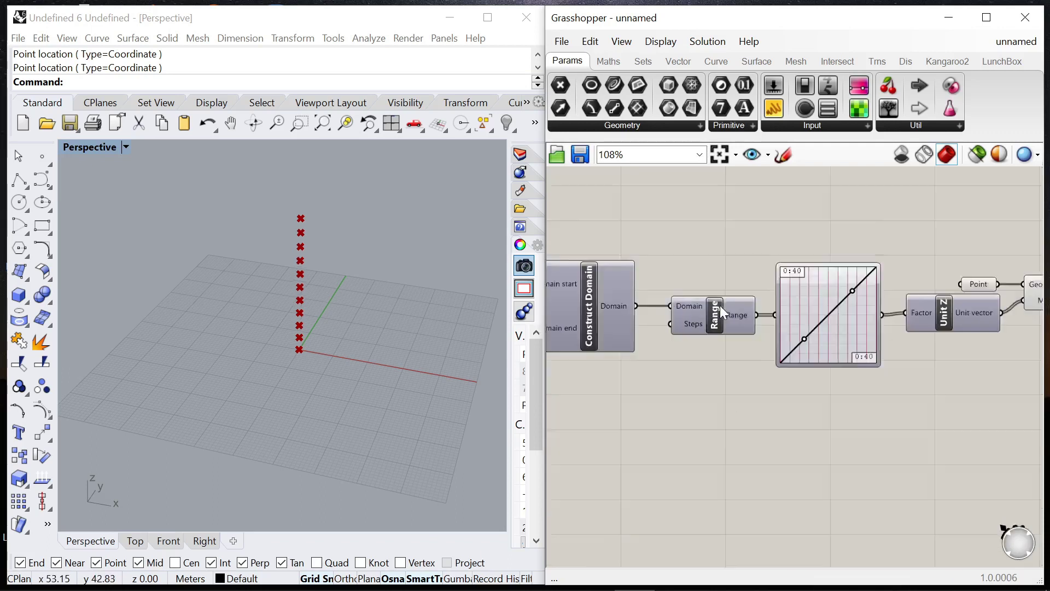
{"action": "scroll", "coordinate": [678, 293], "scroll_direction": "down", "scroll_amount": 9}
{"action": "scroll", "coordinate": [776, 295], "scroll_direction": "up", "scroll_amount": 11}
{"action": "left_click", "coordinate": [681, 284]}
{"action": "left_click", "coordinate": [727, 335]}
{"action": "scroll", "coordinate": [735, 304], "scroll_direction": "down", "scroll_amount": 7}
{"action": "scroll", "coordinate": [801, 320], "scroll_direction": "up", "scroll_amount": 7}
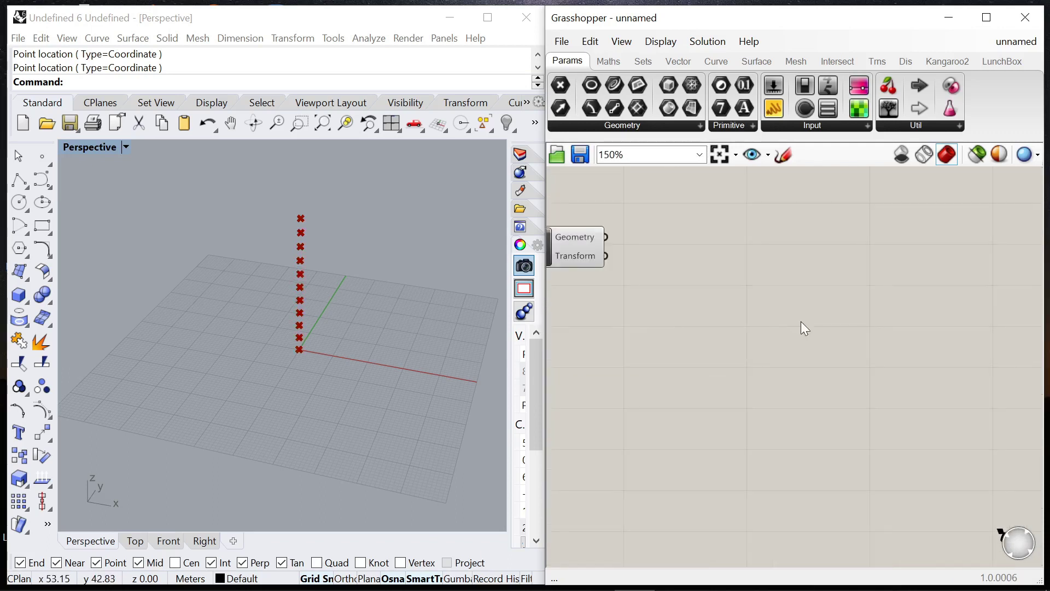
{"action": "double_click", "coordinate": [801, 320]}
{"action": "type", "text": "linear"}
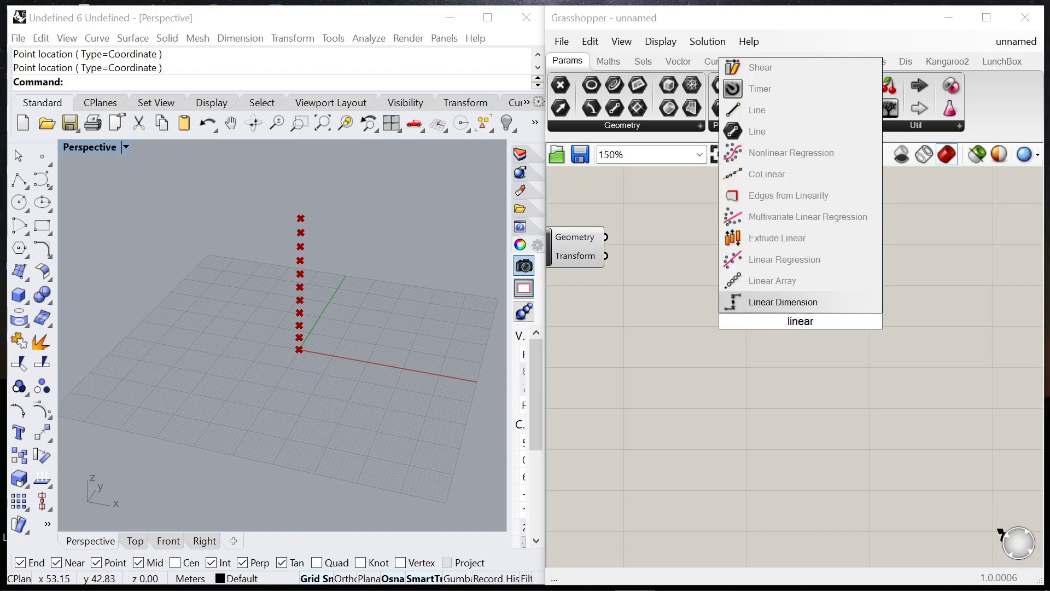
{"action": "left_click", "coordinate": [777, 283]}
Step: Position the Linear Array beside Move and connect Move's Geometry output to its Geometry input
{"action": "left_click_drag", "start_coordinate": [810, 316], "coordinate": [723, 267]}
{"action": "scroll", "coordinate": [635, 245], "scroll_direction": "up", "scroll_amount": 2}
{"action": "left_click_drag", "start_coordinate": [594, 235], "coordinate": [658, 246]}
{"action": "scroll", "coordinate": [800, 280], "scroll_direction": "down", "scroll_amount": 4}
{"action": "left_click_drag", "start_coordinate": [800, 280], "coordinate": [805, 274]}
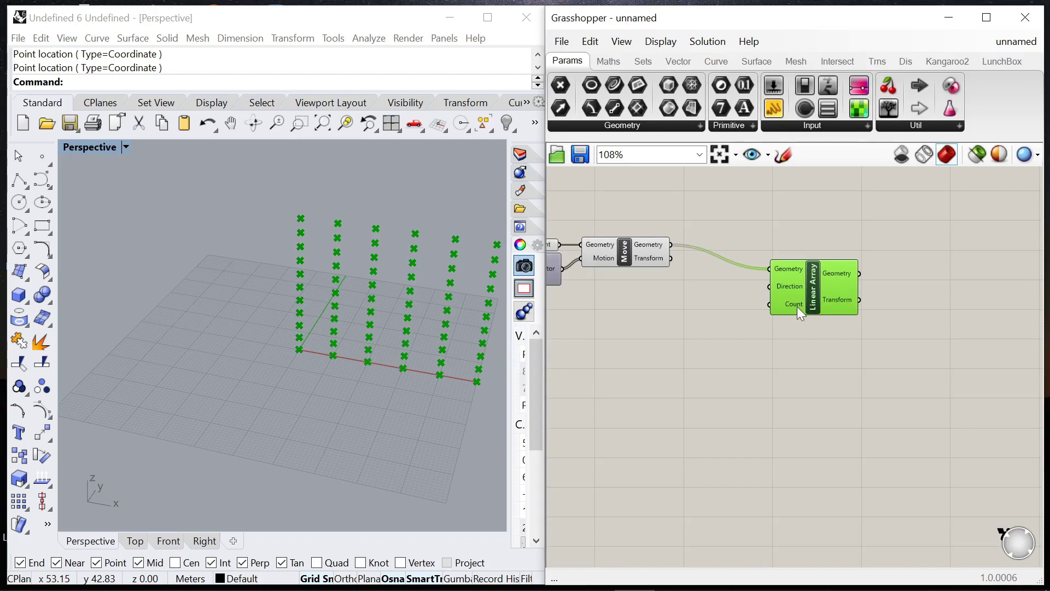
Step: Add a Unit X vector component and connect its Unit vector output to Linear Array's Direction input
{"action": "double_click", "coordinate": [729, 362]}
{"action": "type", "text": "unit x"}
{"action": "key", "text": "Return"}
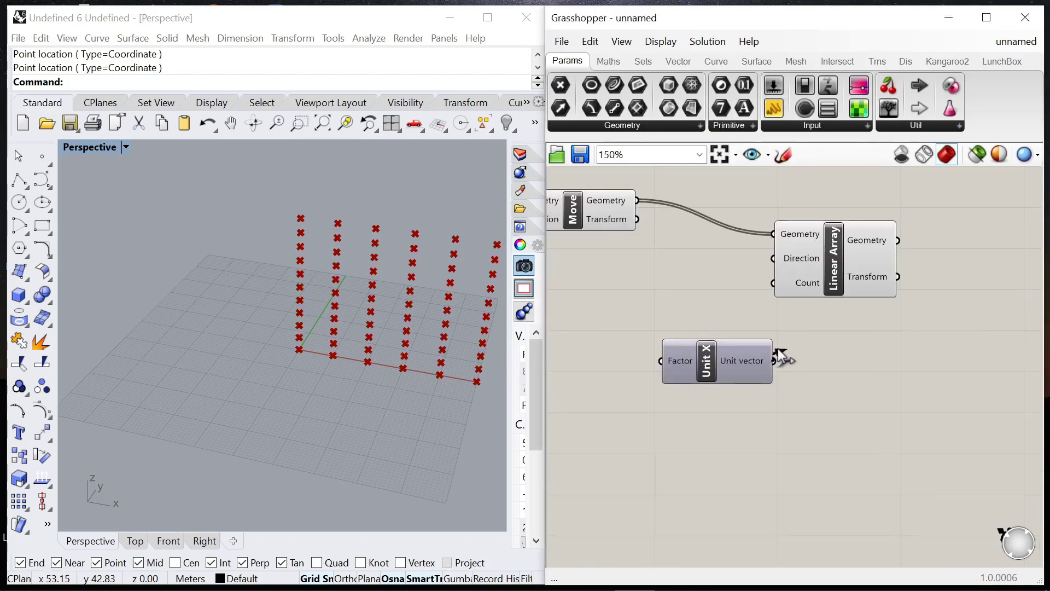
{"action": "left_click_drag", "start_coordinate": [770, 361], "coordinate": [770, 287]}
Step: Arrange the Linear Array in line with Move and place Unit X between the two components
{"action": "left_click_drag", "start_coordinate": [869, 363], "coordinate": [684, 246]}
{"action": "scroll", "coordinate": [689, 252], "scroll_direction": "up", "scroll_amount": 2}
{"action": "left_click_drag", "start_coordinate": [815, 380], "coordinate": [776, 257]}
{"action": "left_click", "coordinate": [804, 362]}
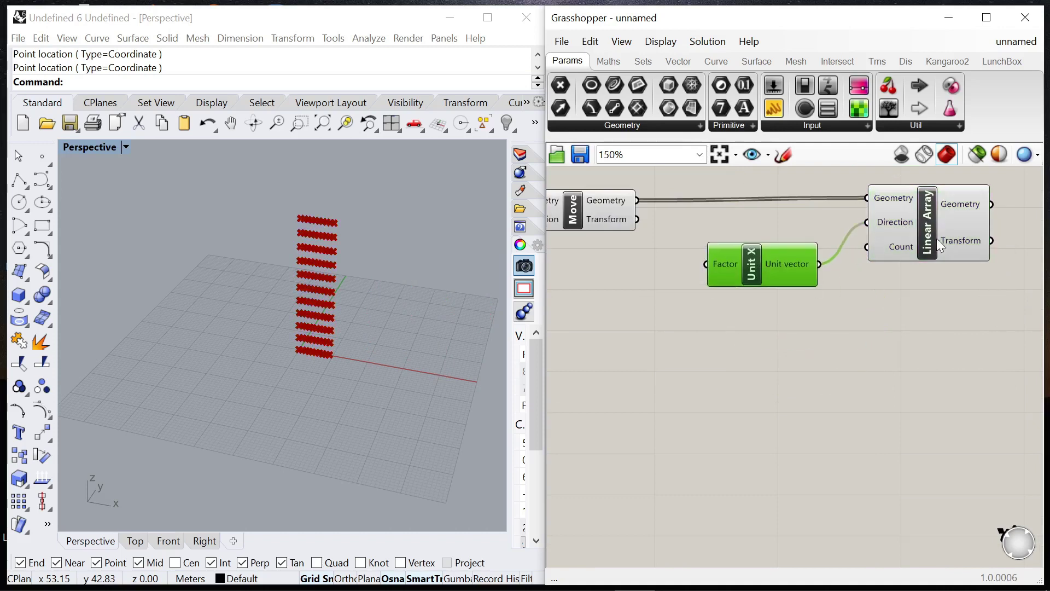
{"action": "left_click_drag", "start_coordinate": [921, 229], "coordinate": [921, 235]}
{"action": "left_click", "coordinate": [787, 264]}
Step: Add an integer number slider ranging from 0 to 10 near Unit X
{"action": "left_click", "coordinate": [698, 350]}
{"action": "double_click", "coordinate": [698, 350]}
{"action": "type", "text": "0<"}
{"action": "key", "text": "Return"}
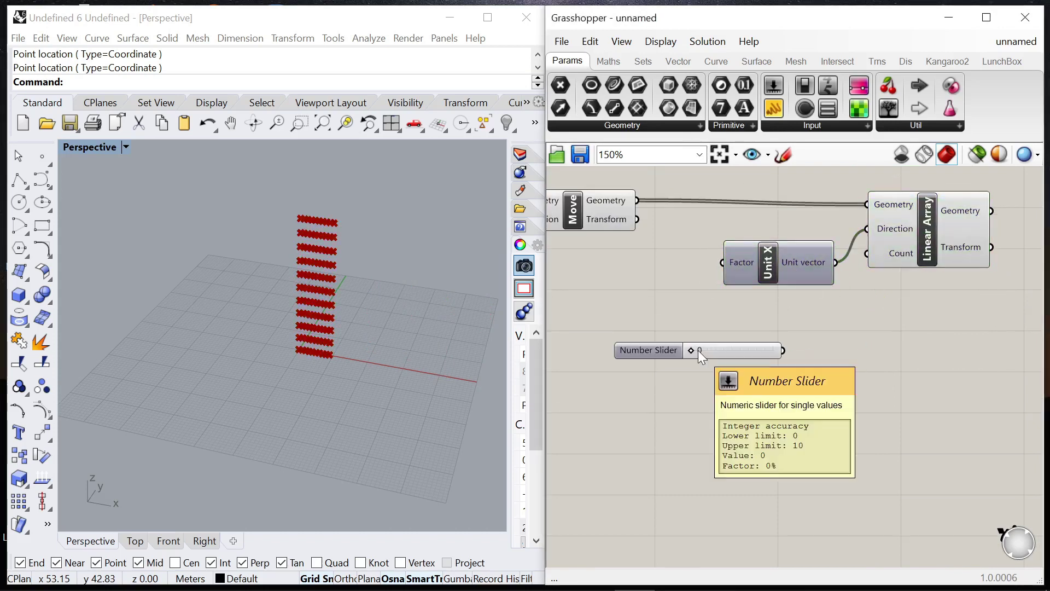
Step: Place the slider beside Unit X, connect it to the Factor input and set it to 2
{"action": "scroll", "coordinate": [652, 355], "scroll_direction": "up", "scroll_amount": 4}
{"action": "scroll", "coordinate": [680, 354], "scroll_direction": "down", "scroll_amount": 3}
{"action": "left_click_drag", "start_coordinate": [681, 355], "coordinate": [646, 263]}
{"action": "scroll", "coordinate": [729, 242], "scroll_direction": "up", "scroll_amount": 3}
{"action": "left_click", "coordinate": [688, 313]}
{"action": "right_click_drag", "start_coordinate": [842, 368], "coordinate": [767, 324]}
{"action": "scroll", "coordinate": [767, 324], "scroll_direction": "down", "scroll_amount": 4}
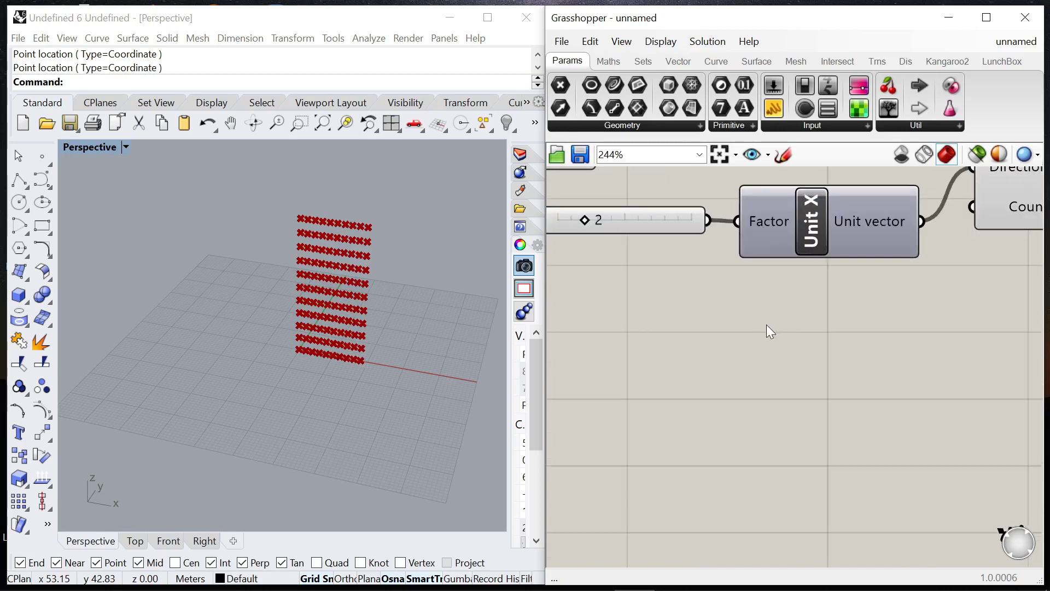
Step: Add a second number slider ranging from 0 to 25 below Unit X
{"action": "left_click_drag", "start_coordinate": [924, 227], "coordinate": [937, 240]}
{"action": "double_click", "coordinate": [812, 344]}
{"action": "type", "text": "0<2"}
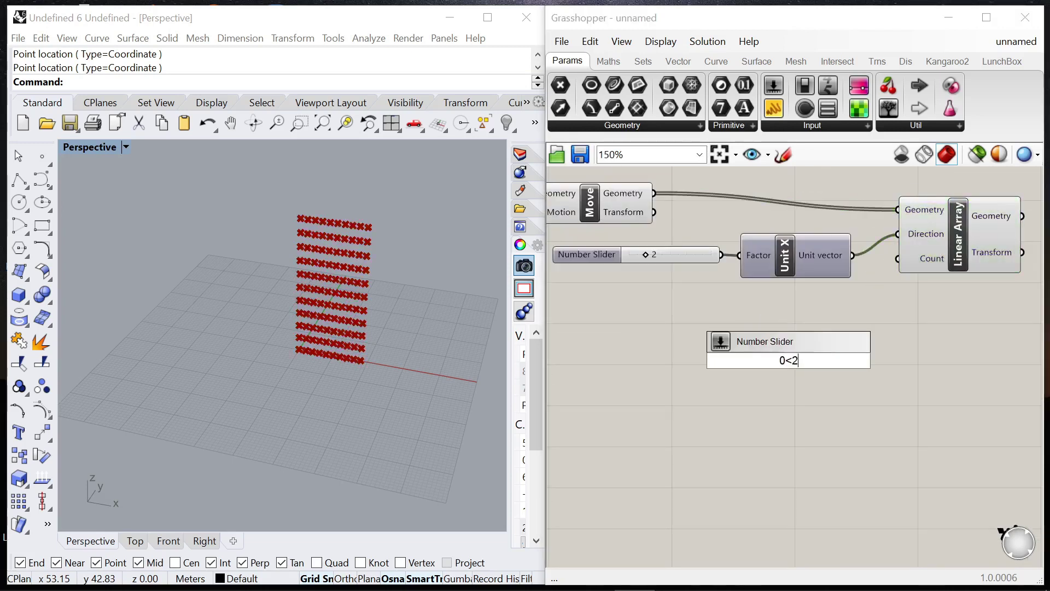
{"action": "type", "text": "5"}
{"action": "key", "text": "Return"}
Step: Connect the new slider to Linear Array's Count input, place it under Unit X and set it to 21
{"action": "scroll", "coordinate": [789, 360], "scroll_direction": "up", "scroll_amount": 2}
{"action": "left_click_drag", "start_coordinate": [874, 364], "coordinate": [908, 224]}
{"action": "left_click_drag", "start_coordinate": [721, 379], "coordinate": [824, 273]}
{"action": "scroll", "coordinate": [444, 330], "scroll_direction": "up", "scroll_amount": 2}
{"action": "scroll", "coordinate": [790, 276], "scroll_direction": "up", "scroll_amount": 3}
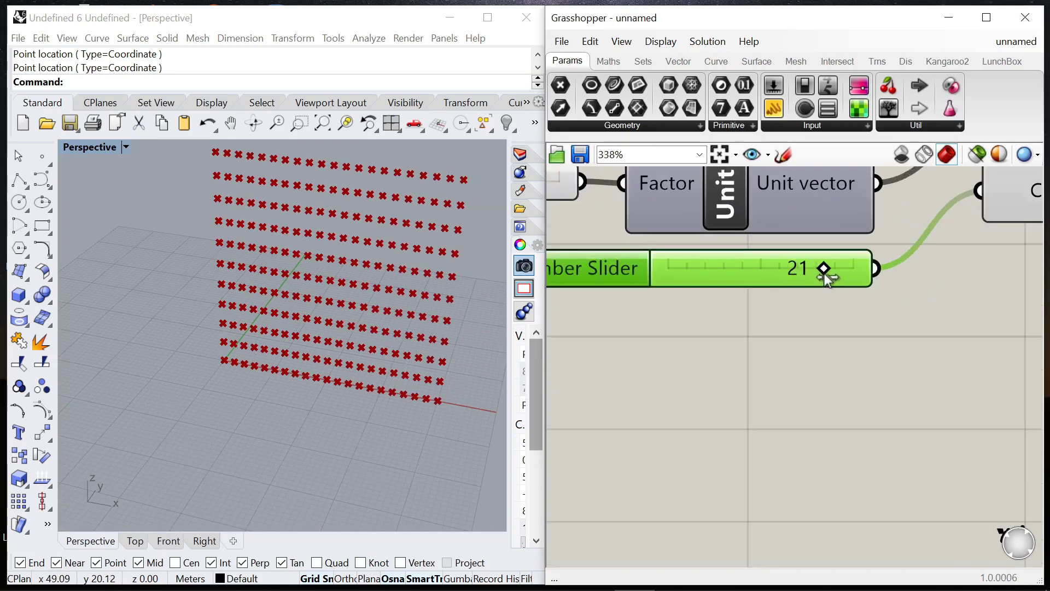
Step: Examine the component chain and highlight the Linear Array's points in the viewport
{"action": "scroll", "coordinate": [799, 312], "scroll_direction": "down", "scroll_amount": 10}
{"action": "scroll", "coordinate": [728, 301], "scroll_direction": "up", "scroll_amount": 7}
{"action": "left_click", "coordinate": [639, 290]}
{"action": "scroll", "coordinate": [731, 310], "scroll_direction": "down", "scroll_amount": 4}
{"action": "scroll", "coordinate": [815, 280], "scroll_direction": "up", "scroll_amount": 2}
{"action": "left_click", "coordinate": [815, 280]}
{"action": "left_click", "coordinate": [741, 314]}
{"action": "scroll", "coordinate": [656, 328], "scroll_direction": "down", "scroll_amount": 5}
{"action": "scroll", "coordinate": [744, 320], "scroll_direction": "up", "scroll_amount": 3}
{"action": "left_click", "coordinate": [742, 306]}
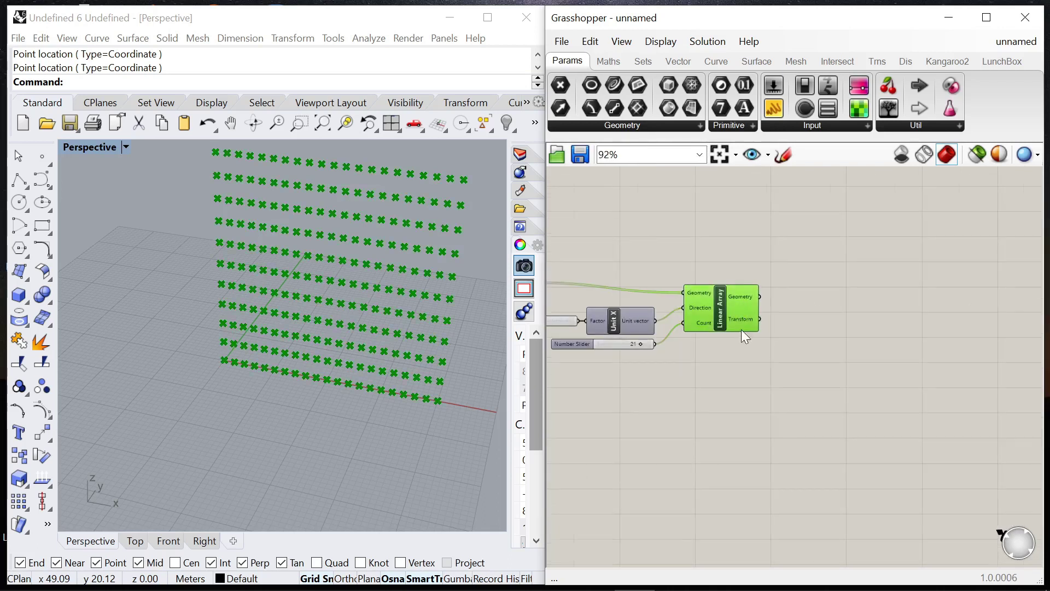
{"action": "scroll", "coordinate": [742, 324], "scroll_direction": "down", "scroll_amount": 3}
Step: Add a Point List component above Linear Array and connect the array's Geometry output to its Points input
{"action": "left_click", "coordinate": [806, 358]}
{"action": "scroll", "coordinate": [806, 342], "scroll_direction": "up", "scroll_amount": 4}
{"action": "scroll", "coordinate": [803, 342], "scroll_direction": "up", "scroll_amount": 2}
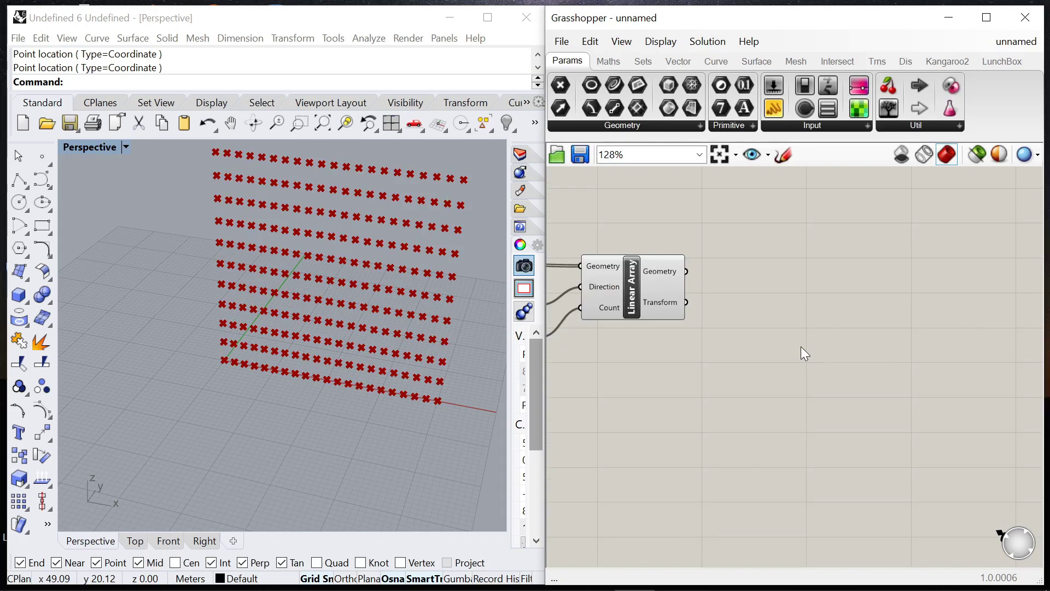
{"action": "double_click", "coordinate": [801, 347]}
{"action": "type", "text": "point"}
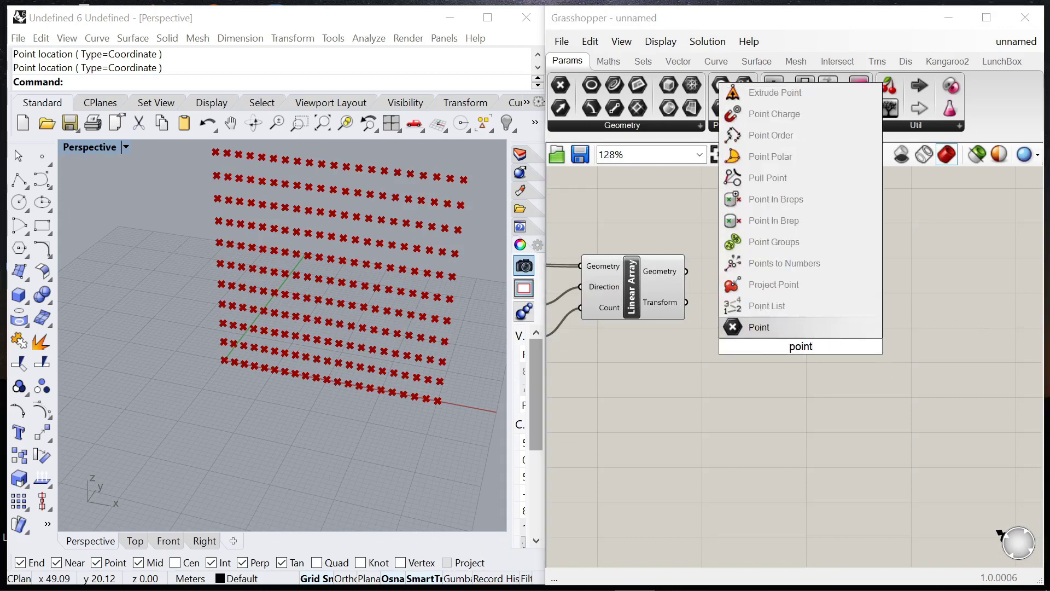
{"action": "left_click", "coordinate": [777, 306]}
{"action": "left_click_drag", "start_coordinate": [686, 272], "coordinate": [763, 211]}
Step: Add a panel containing 1 and connect it to Point List's Size input
{"action": "scroll", "coordinate": [302, 369], "scroll_direction": "up", "scroll_amount": 4}
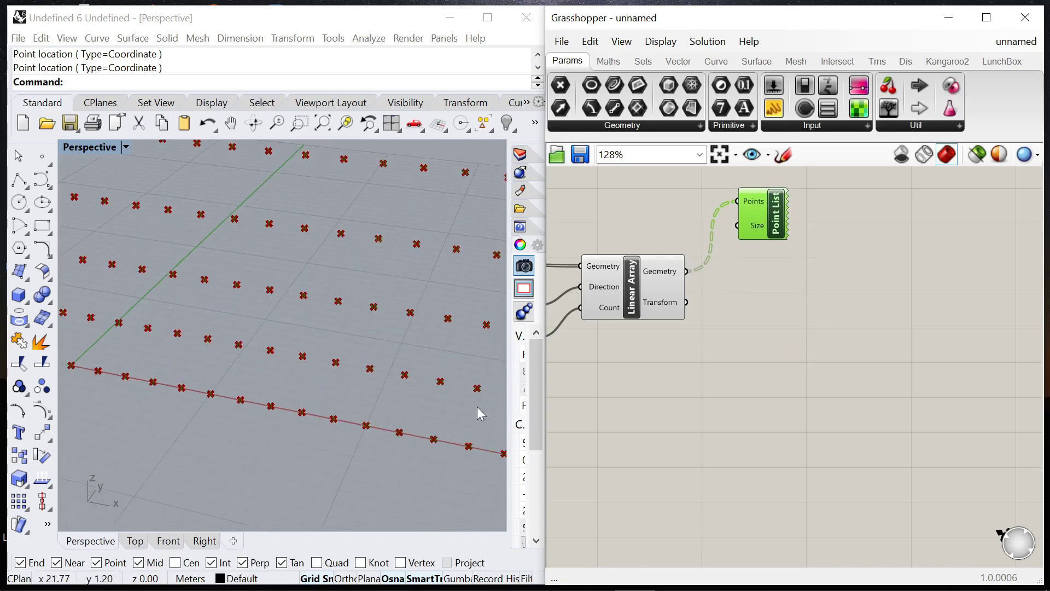
{"action": "double_click", "coordinate": [767, 271]}
{"action": "type", "text": "\"0.1"}
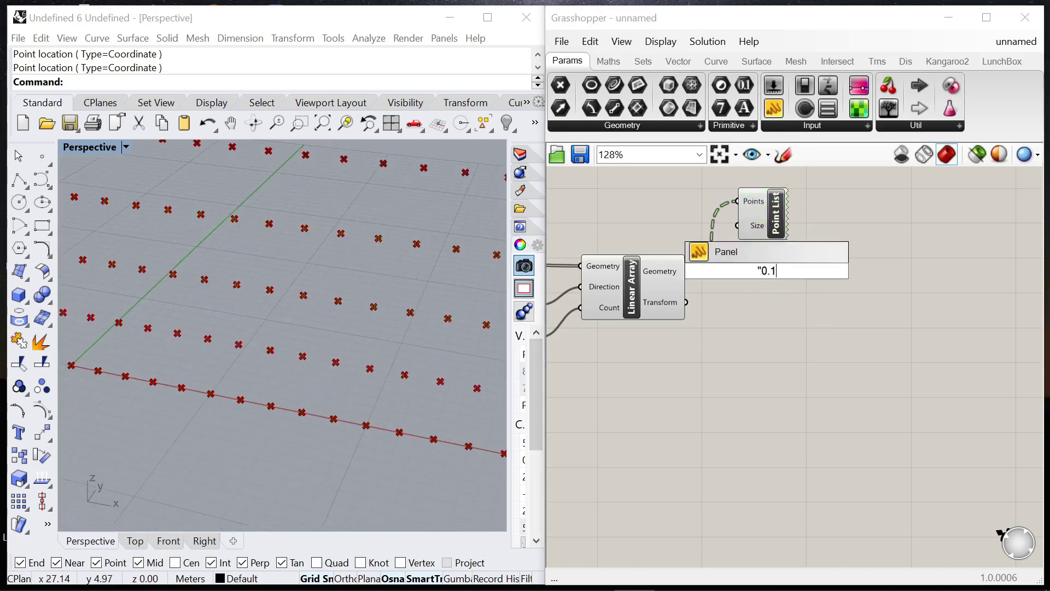
{"action": "key", "text": "Return"}
{"action": "double_click", "coordinate": [767, 273]}
{"action": "type", "text": "1"}
{"action": "left_click", "coordinate": [806, 410]}
{"action": "left_click_drag", "start_coordinate": [771, 278], "coordinate": [737, 225]}
Step: Arrange the Point List and its panel above Linear Array and check the numbered points in the viewport
{"action": "right_click_drag", "start_coordinate": [315, 409], "coordinate": [351, 396]}
{"action": "scroll", "coordinate": [350, 396], "scroll_direction": "down", "scroll_amount": 8}
{"action": "scroll", "coordinate": [267, 373], "scroll_direction": "up", "scroll_amount": 9}
{"action": "left_click_drag", "start_coordinate": [779, 224], "coordinate": [799, 210]}
{"action": "left_click_drag", "start_coordinate": [688, 218], "coordinate": [698, 212]}
{"action": "left_click", "coordinate": [744, 259]}
Step: Add an Explode Tree component after Linear Array
{"action": "scroll", "coordinate": [693, 295], "scroll_direction": "down", "scroll_amount": 2}
{"action": "double_click", "coordinate": [778, 307]}
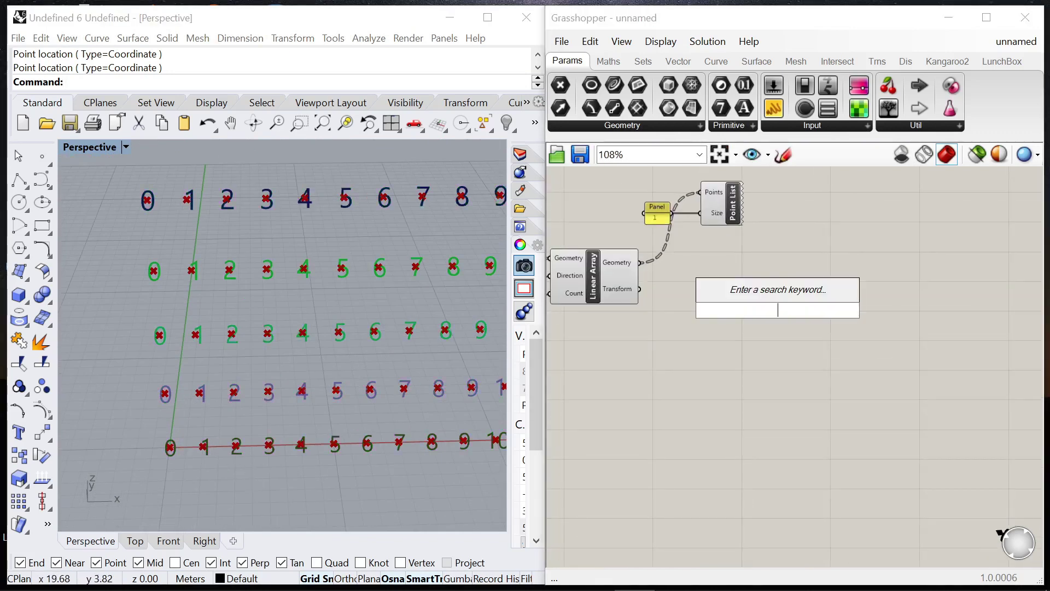
{"action": "type", "text": "bang"}
{"action": "key", "text": "Return"}
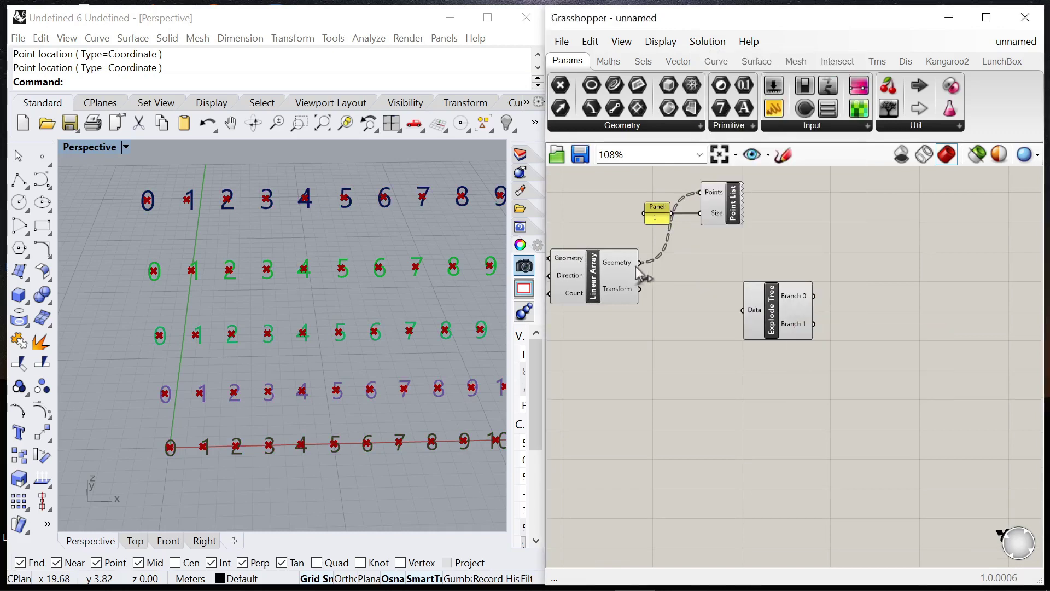
{"action": "left_click_drag", "start_coordinate": [731, 303], "coordinate": [697, 294]}
Step: Connect Linear Array's Geometry output to Explode Tree's Data input and move Explode Tree farther along the canvas
{"action": "scroll", "coordinate": [244, 387], "scroll_direction": "down", "scroll_amount": 11}
{"action": "scroll", "coordinate": [388, 398], "scroll_direction": "up", "scroll_amount": 9}
{"action": "scroll", "coordinate": [448, 419], "scroll_direction": "down", "scroll_amount": 6}
{"action": "scroll", "coordinate": [386, 231], "scroll_direction": "up", "scroll_amount": 4}
{"action": "scroll", "coordinate": [753, 291], "scroll_direction": "up", "scroll_amount": 5}
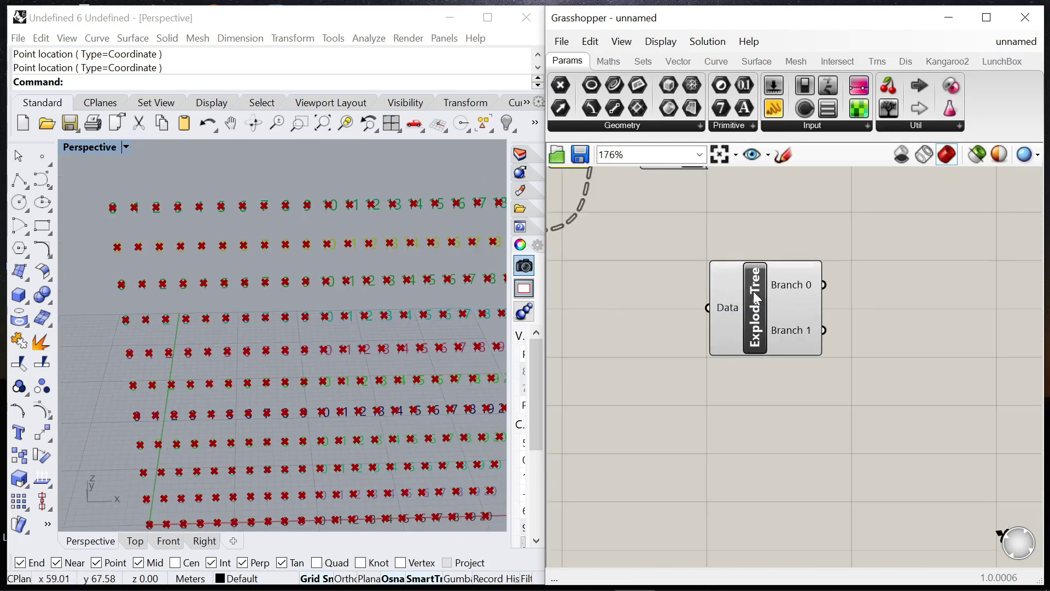
{"action": "scroll", "coordinate": [603, 245], "scroll_direction": "down", "scroll_amount": 3}
{"action": "left_click_drag", "start_coordinate": [607, 247], "coordinate": [731, 302]}
{"action": "left_click_drag", "start_coordinate": [771, 306], "coordinate": [848, 263]}
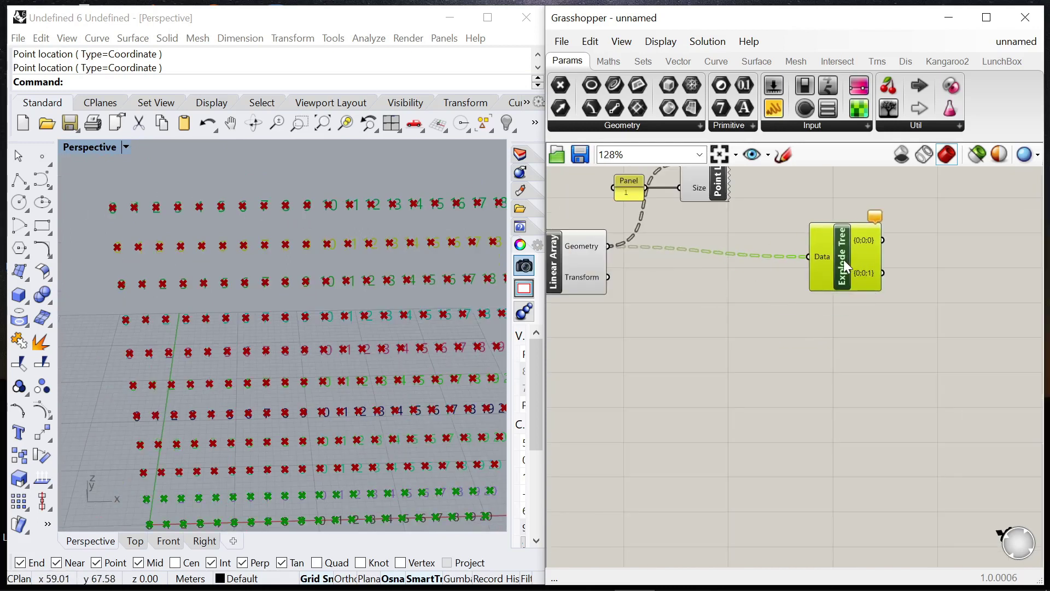
Step: Match the Explode Tree's outputs to the branches of the array data
{"action": "right_click", "coordinate": [846, 261]}
{"action": "left_click", "coordinate": [908, 362]}
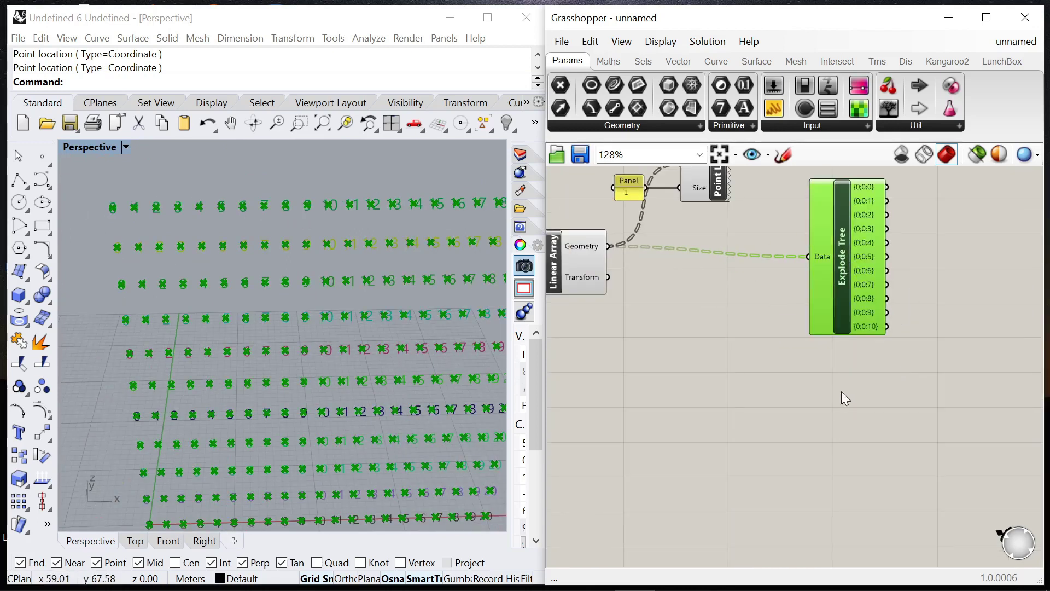
{"action": "scroll", "coordinate": [343, 402], "scroll_direction": "down", "scroll_amount": 3}
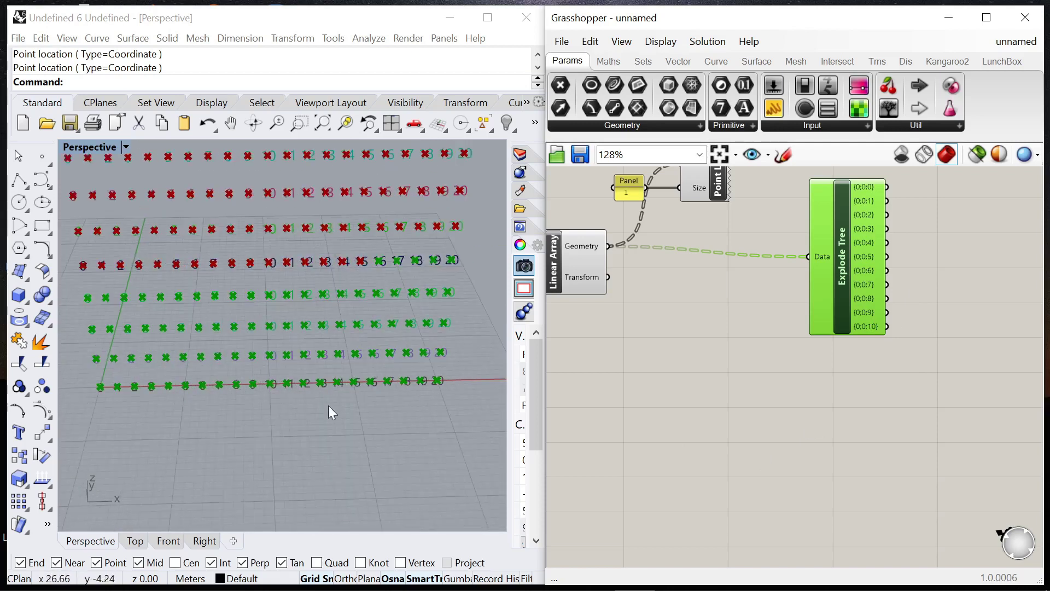
{"action": "right_click_drag", "start_coordinate": [287, 355], "coordinate": [292, 311]}
{"action": "left_click", "coordinate": [782, 333]}
{"action": "scroll", "coordinate": [869, 222], "scroll_direction": "up", "scroll_amount": 2}
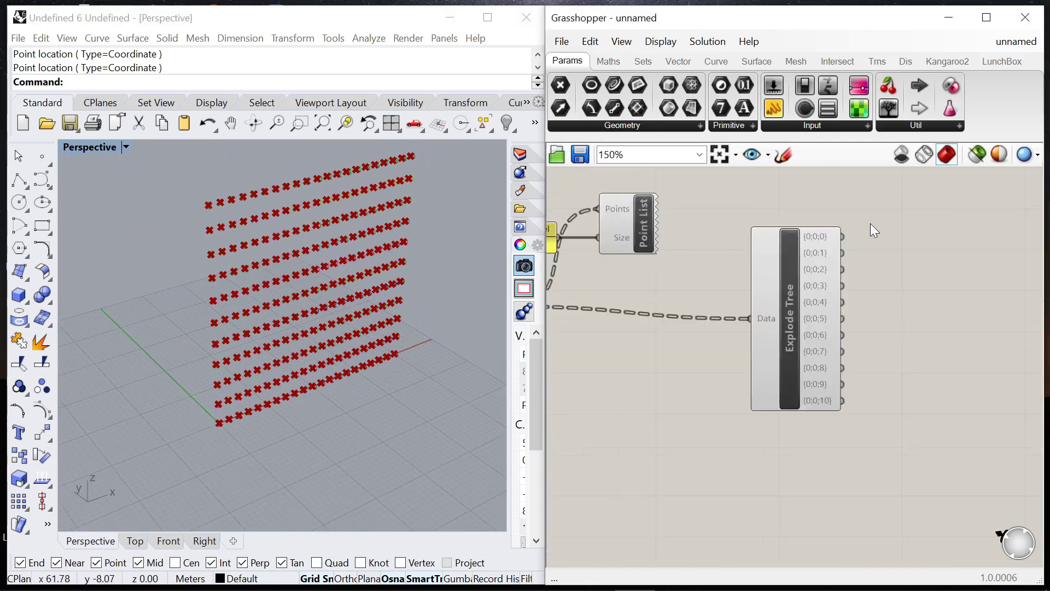
Step: Add a Point parameter and place it beside the Explode Tree's outputs
{"action": "double_click", "coordinate": [868, 224]}
{"action": "type", "text": "point"}
{"action": "key", "text": "Return"}
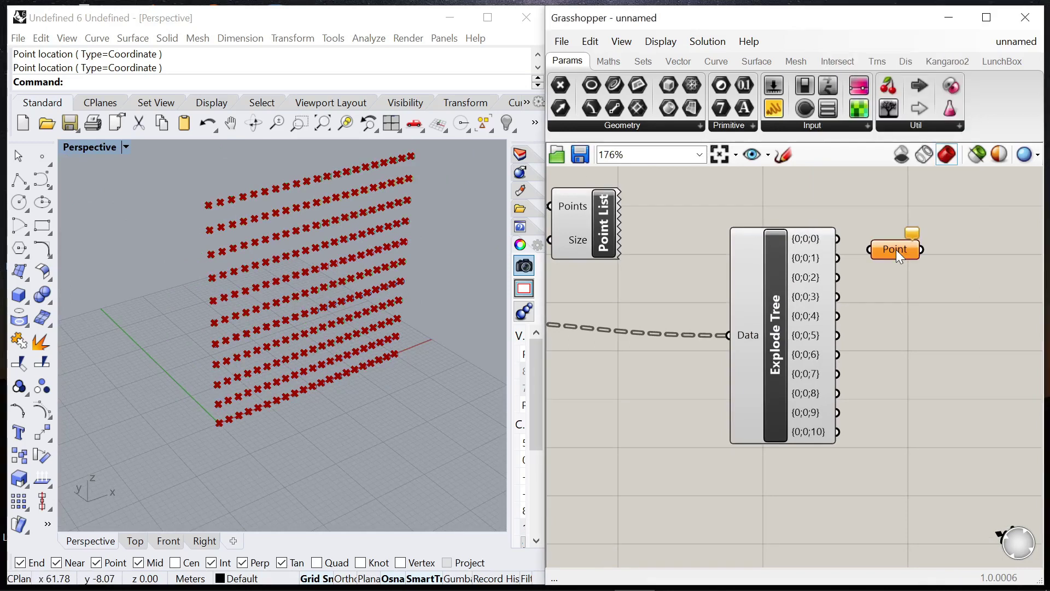
{"action": "scroll", "coordinate": [861, 255], "scroll_direction": "up", "scroll_amount": 2}
{"action": "left_click_drag", "start_coordinate": [887, 259], "coordinate": [886, 253]}
{"action": "left_click_drag", "start_coordinate": [900, 244], "coordinate": [928, 238]}
Step: Connect branches {0;0;1} through {0;0;4} to the Point parameter one at a time to preview each row
{"action": "left_click_drag", "start_coordinate": [828, 258], "coordinate": [902, 239]}
{"action": "left_click_drag", "start_coordinate": [828, 285], "coordinate": [900, 240]}
{"action": "left_click_drag", "start_coordinate": [827, 312], "coordinate": [900, 239]}
{"action": "left_click_drag", "start_coordinate": [828, 338], "coordinate": [898, 238]}
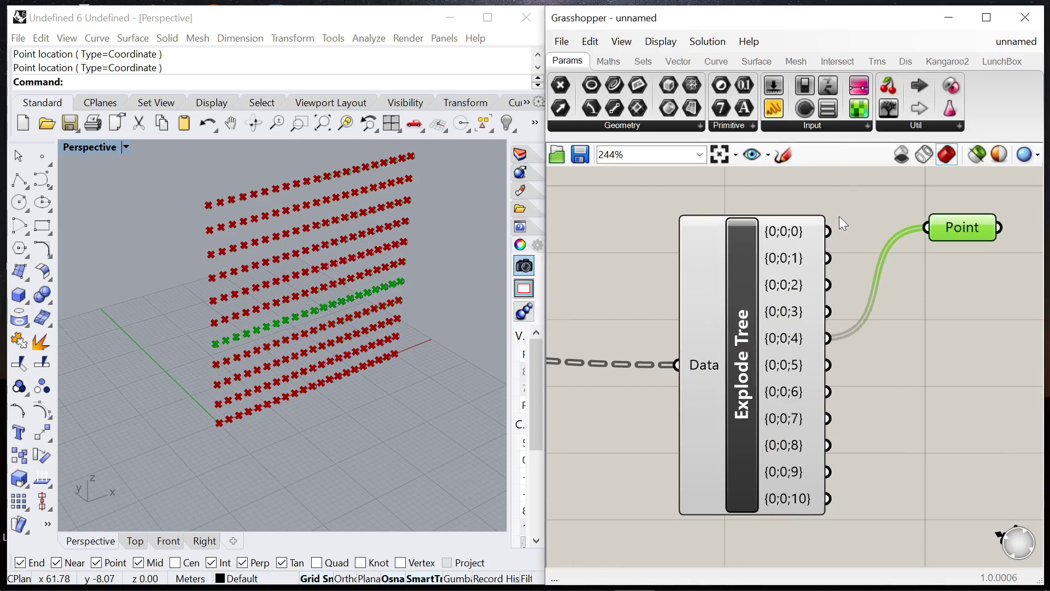
Step: Add a Flip Matrix component and insert it between Linear Array's Geometry output and Explode Tree's Data input
{"action": "scroll", "coordinate": [812, 221], "scroll_direction": "down", "scroll_amount": 5}
{"action": "scroll", "coordinate": [705, 244], "scroll_direction": "up", "scroll_amount": 2}
{"action": "left_click", "coordinate": [680, 332]}
{"action": "double_click", "coordinate": [681, 333]}
{"action": "type", "text": "flip"}
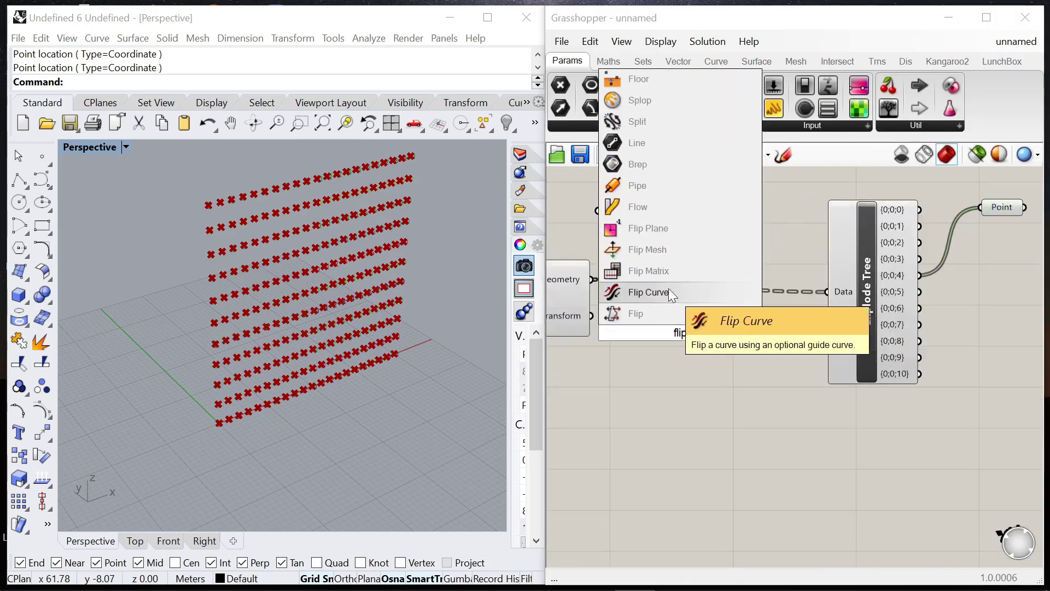
{"action": "left_click", "coordinate": [656, 274]}
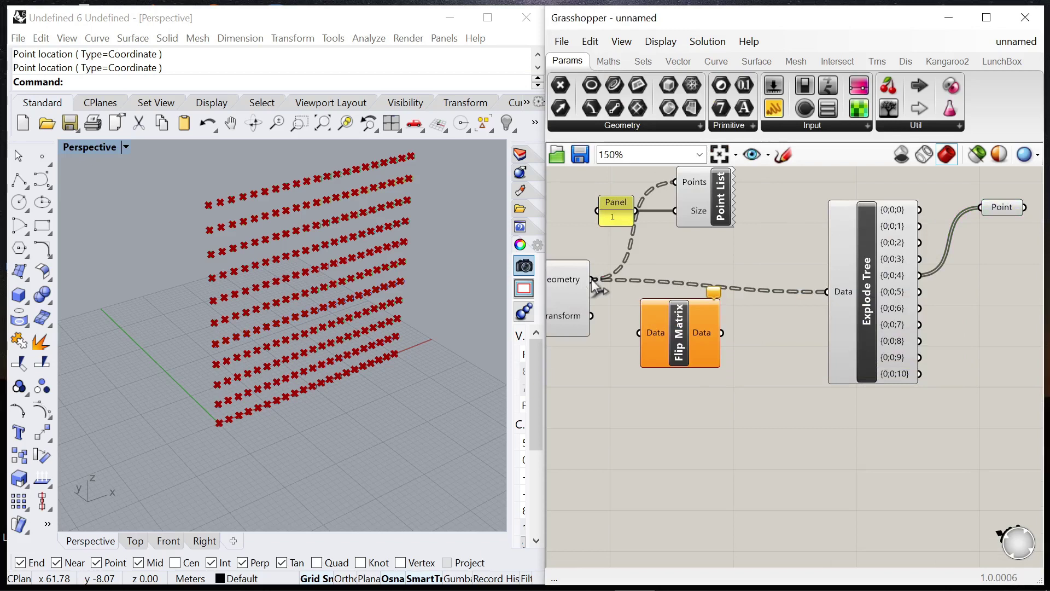
{"action": "left_click_drag", "start_coordinate": [683, 329], "coordinate": [695, 289]}
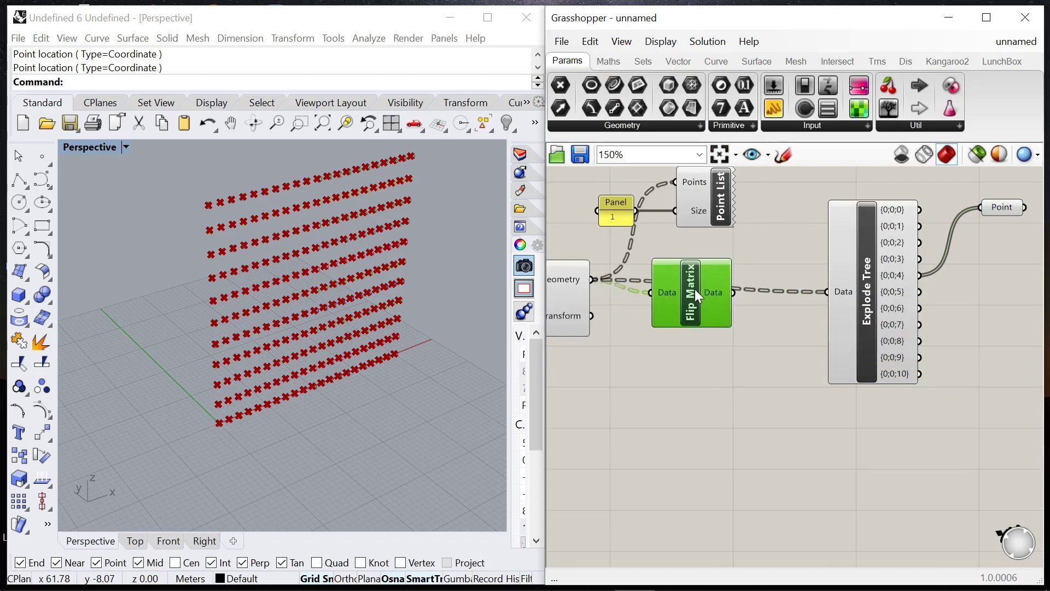
Step: Match the Explode Tree's outputs to the branches of the flipped data
{"action": "right_click", "coordinate": [859, 291]}
{"action": "left_click", "coordinate": [925, 389]}
{"action": "scroll", "coordinate": [807, 280], "scroll_direction": "down", "scroll_amount": 3}
Step: Preview branches {0;0;0}, {0;0;1}, {0;0;7} and {0;0;12} by connecting them to Point one at a time
{"action": "left_click_drag", "start_coordinate": [846, 201], "coordinate": [893, 258]}
{"action": "left_click", "coordinate": [903, 261]}
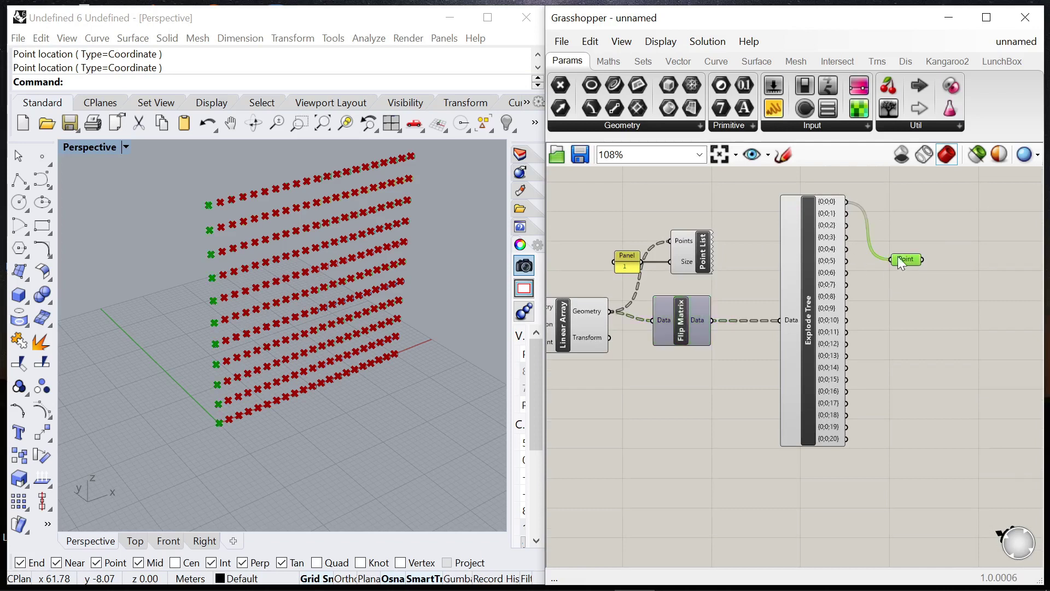
{"action": "left_click_drag", "start_coordinate": [847, 214], "coordinate": [891, 259]}
{"action": "left_click_drag", "start_coordinate": [847, 285], "coordinate": [892, 262], "text": "shift"}
{"action": "left_click_drag", "start_coordinate": [847, 344], "coordinate": [892, 260]}
Step: Connect Flip Matrix's Data output to Point List's Points input and arrange the components around Flip Matrix
{"action": "scroll", "coordinate": [715, 304], "scroll_direction": "up", "scroll_amount": 1}
{"action": "scroll", "coordinate": [716, 298], "scroll_direction": "up", "scroll_amount": 1}
{"action": "left_click_drag", "start_coordinate": [711, 329], "coordinate": [645, 226]}
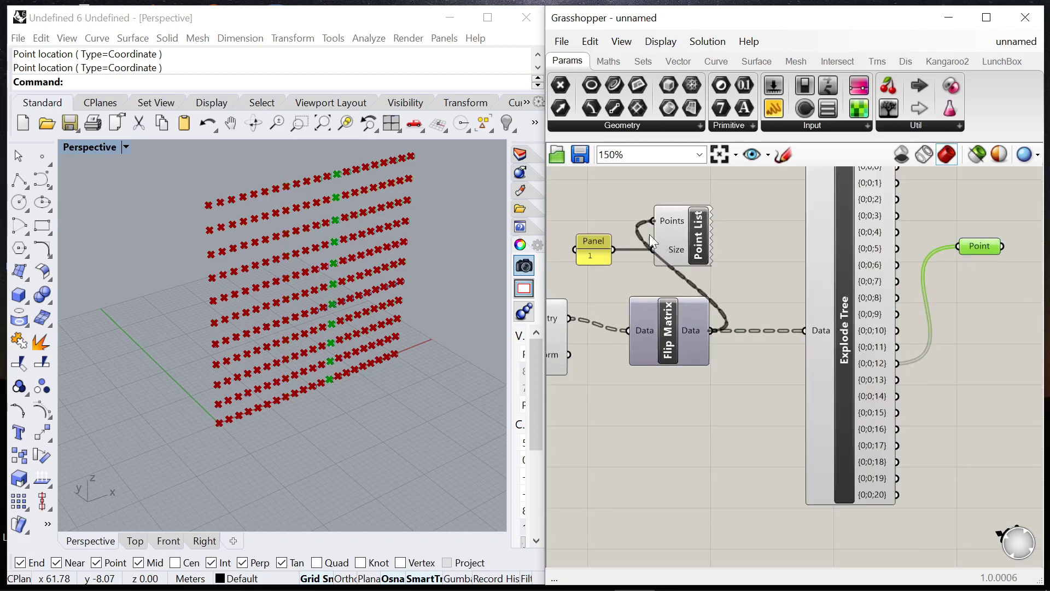
{"action": "left_click_drag", "start_coordinate": [567, 185], "coordinate": [758, 231]}
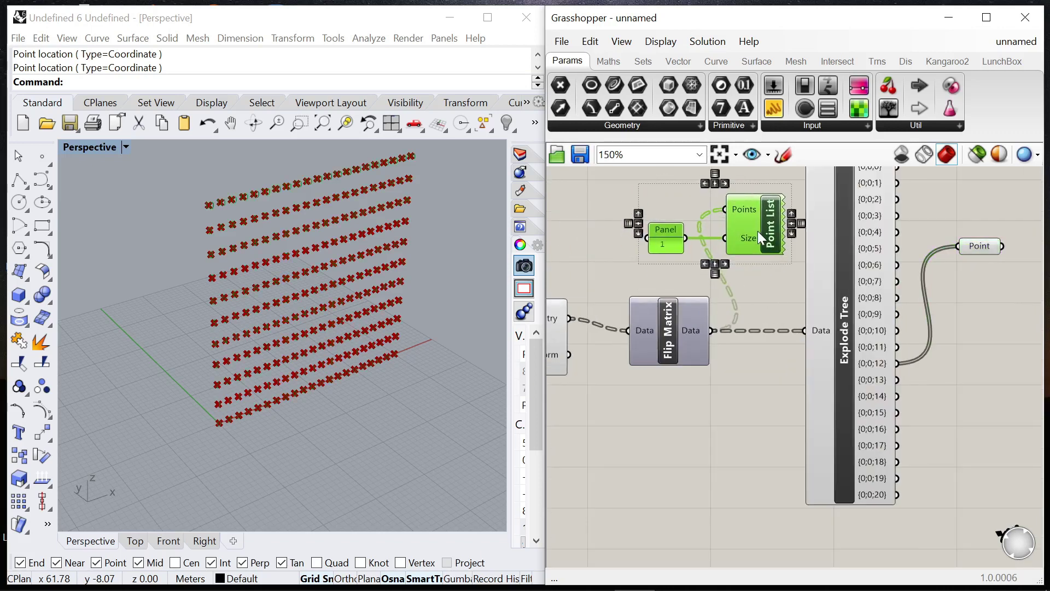
{"action": "scroll", "coordinate": [789, 293], "scroll_direction": "down", "scroll_amount": 5}
{"action": "left_click_drag", "start_coordinate": [789, 294], "coordinate": [808, 287]}
{"action": "mouse_move", "coordinate": [699, 311]}
{"action": "left_mouse_down"}
{"action": "mouse_move", "coordinate": [705, 300]}
{"action": "mouse_move", "coordinate": [691, 297]}
{"action": "left_mouse_up"}
{"action": "left_click", "coordinate": [753, 281]}
Step: Select Point List and examine the point numbering per column and the contents of branch {0;0;0}
{"action": "left_click", "coordinate": [761, 240]}
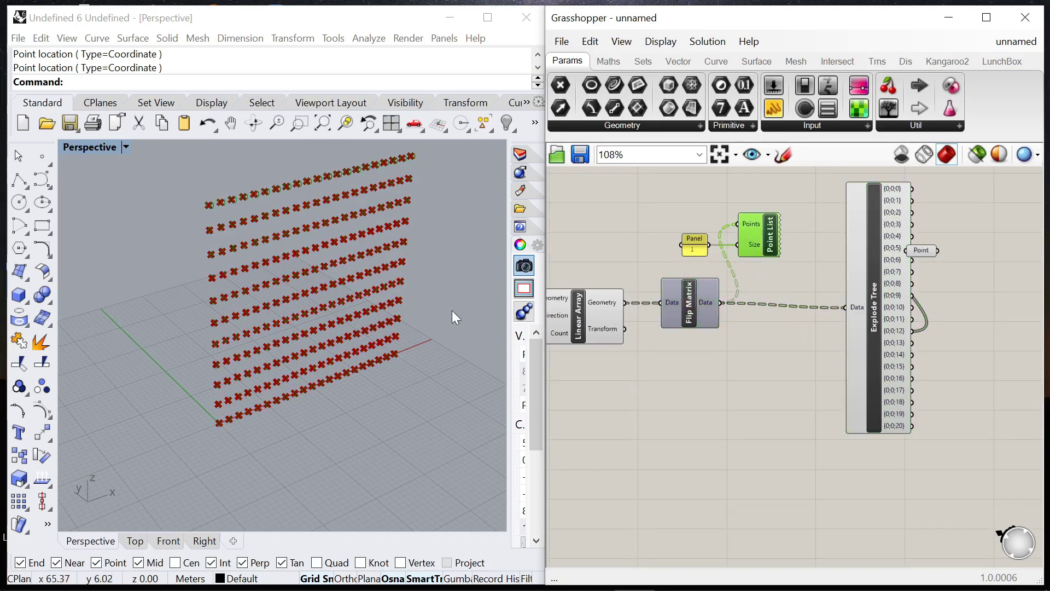
{"action": "scroll", "coordinate": [238, 411], "scroll_direction": "up", "scroll_amount": 5}
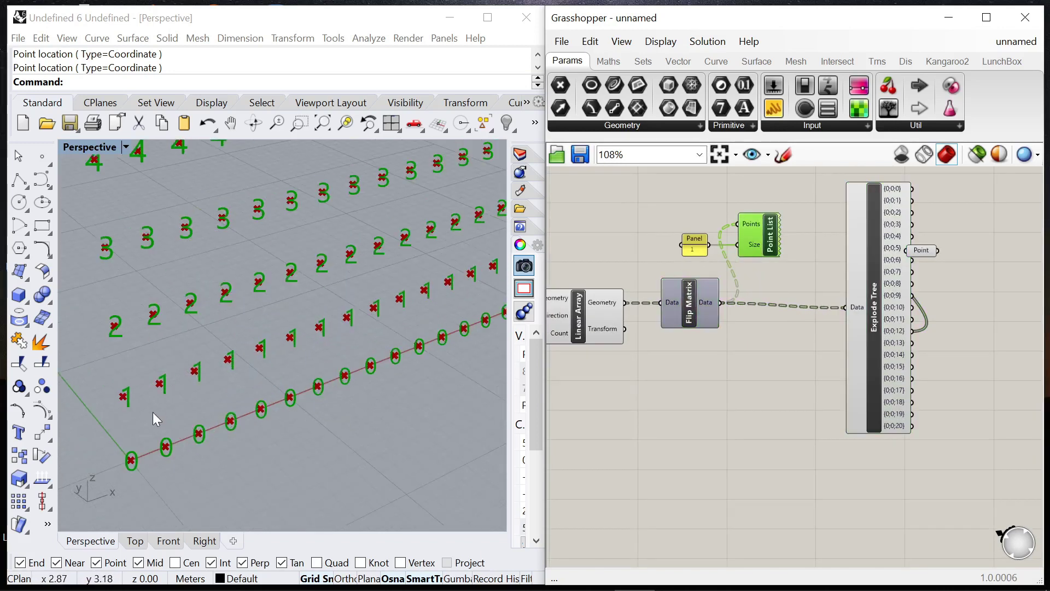
{"action": "scroll", "coordinate": [168, 428], "scroll_direction": "down", "scroll_amount": 7}
{"action": "scroll", "coordinate": [142, 229], "scroll_direction": "up", "scroll_amount": 6}
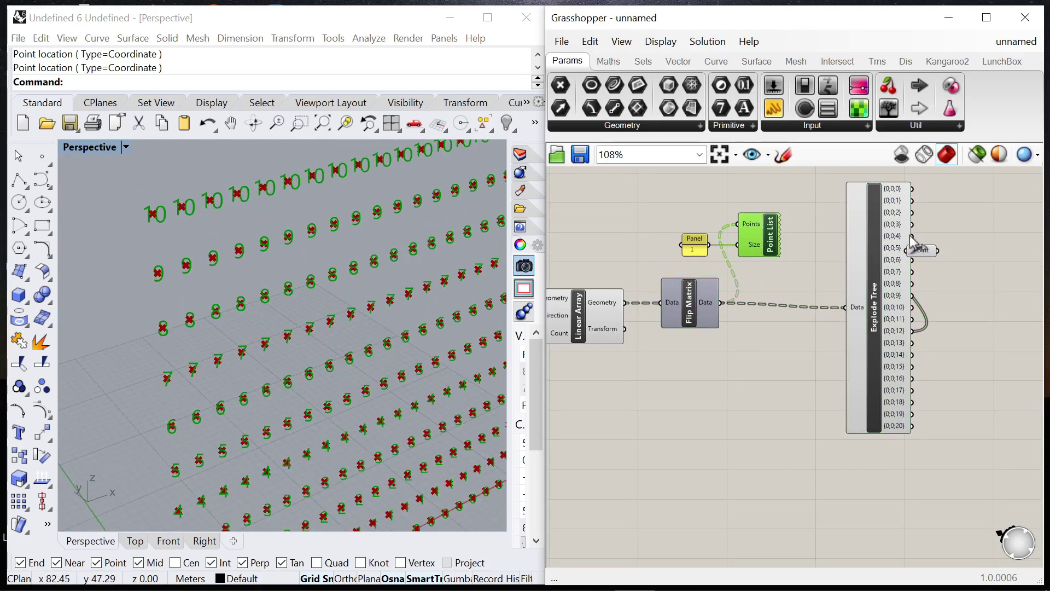
{"action": "scroll", "coordinate": [879, 206], "scroll_direction": "up", "scroll_amount": 5}
{"action": "mouse_move", "coordinate": [879, 207]}
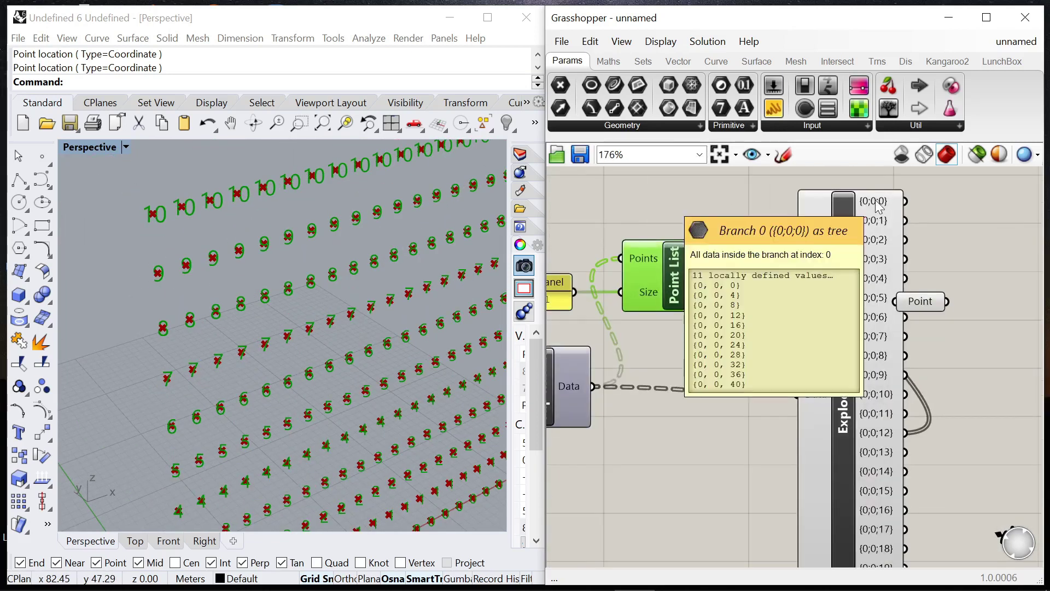
{"action": "scroll", "coordinate": [455, 268], "scroll_direction": "down", "scroll_amount": 5}
Step: Hide the Point List's number labels in the viewport
{"action": "left_click", "coordinate": [823, 276]}
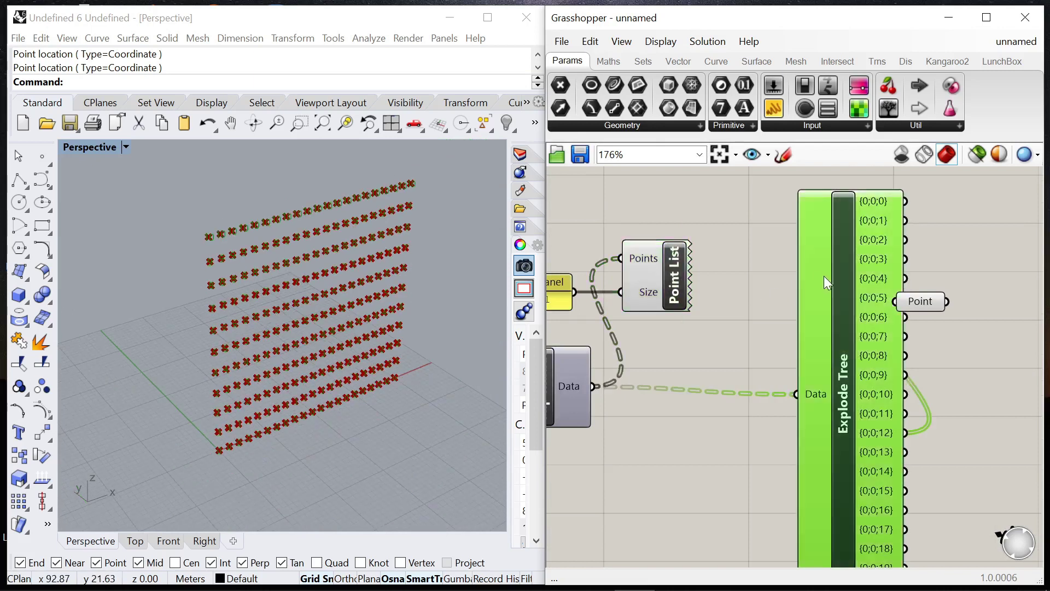
{"action": "right_click", "coordinate": [630, 200]}
{"action": "left_click", "coordinate": [579, 193]}
{"action": "left_click", "coordinate": [644, 249]}
{"action": "right_click", "coordinate": [633, 192]}
{"action": "left_click", "coordinate": [682, 218]}
Step: Move the Point parameter clear of Explode Tree and connect only branch {0;0;0} to it
{"action": "scroll", "coordinate": [740, 263], "scroll_direction": "down", "scroll_amount": 6}
{"action": "scroll", "coordinate": [751, 274], "scroll_direction": "up", "scroll_amount": 4}
{"action": "left_click_drag", "start_coordinate": [751, 275], "coordinate": [833, 265]}
{"action": "scroll", "coordinate": [742, 194], "scroll_direction": "up", "scroll_amount": 2}
{"action": "left_click_drag", "start_coordinate": [727, 196], "coordinate": [804, 195]}
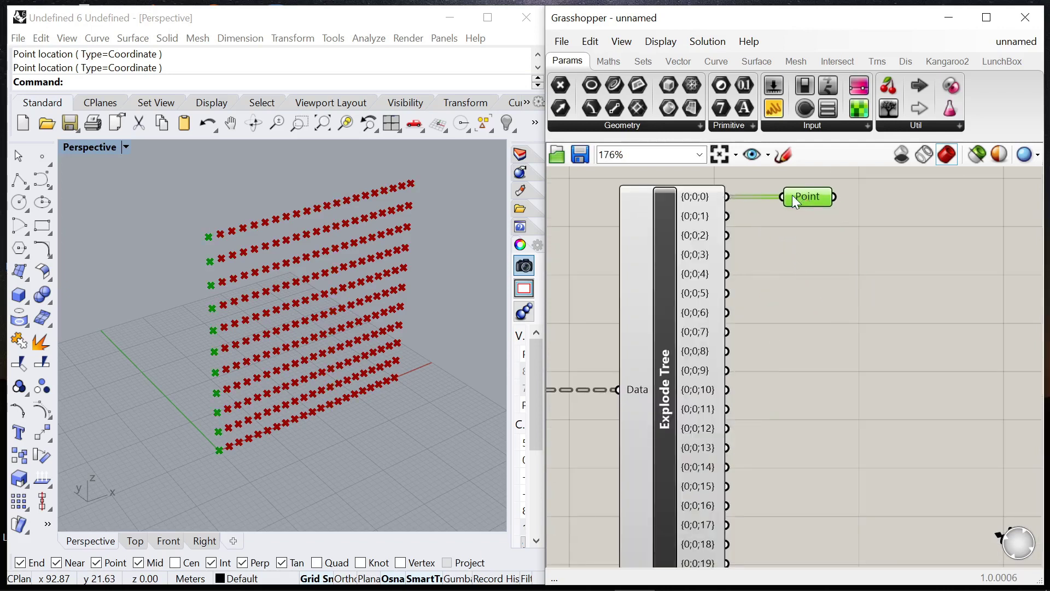
Step: Add the even branches {0;0;2} through {0;0;14} to the same Point parameter
{"action": "left_click_drag", "start_coordinate": [727, 236], "coordinate": [782, 196], "text": "shift"}
{"action": "left_click_drag", "start_coordinate": [728, 274], "coordinate": [782, 197], "text": "shift"}
{"action": "left_click_drag", "start_coordinate": [731, 311], "coordinate": [867, 206], "text": "shift"}
{"action": "left_click_drag", "start_coordinate": [728, 351], "coordinate": [845, 202], "text": "shift"}
{"action": "left_click_drag", "start_coordinate": [727, 390], "coordinate": [844, 202], "text": "shift"}
{"action": "left_click_drag", "start_coordinate": [727, 409], "coordinate": [856, 353], "text": "shift"}
{"action": "left_click_drag", "start_coordinate": [728, 428], "coordinate": [844, 202], "text": "shift"}
{"action": "left_click_drag", "start_coordinate": [727, 467], "coordinate": [848, 205], "text": "shift"}
Step: Add branches {0;0;16}, {0;0;18} and {0;0;20} to the Point parameter and move it above the outputs
{"action": "scroll", "coordinate": [777, 320], "scroll_direction": "down", "scroll_amount": 4}
{"action": "scroll", "coordinate": [791, 402], "scroll_direction": "up", "scroll_amount": 2}
{"action": "left_click_drag", "start_coordinate": [738, 399], "coordinate": [811, 213], "text": "shift"}
{"action": "left_click_drag", "start_coordinate": [739, 423], "coordinate": [811, 213], "text": "shift"}
{"action": "left_click_drag", "start_coordinate": [744, 446], "coordinate": [899, 189]}
Step: Add a second Point parameter below the first one
{"action": "double_click", "coordinate": [875, 281]}
{"action": "type", "text": "point"}
{"action": "key", "text": "Return"}
{"action": "scroll", "coordinate": [875, 282], "scroll_direction": "up", "scroll_amount": 4}
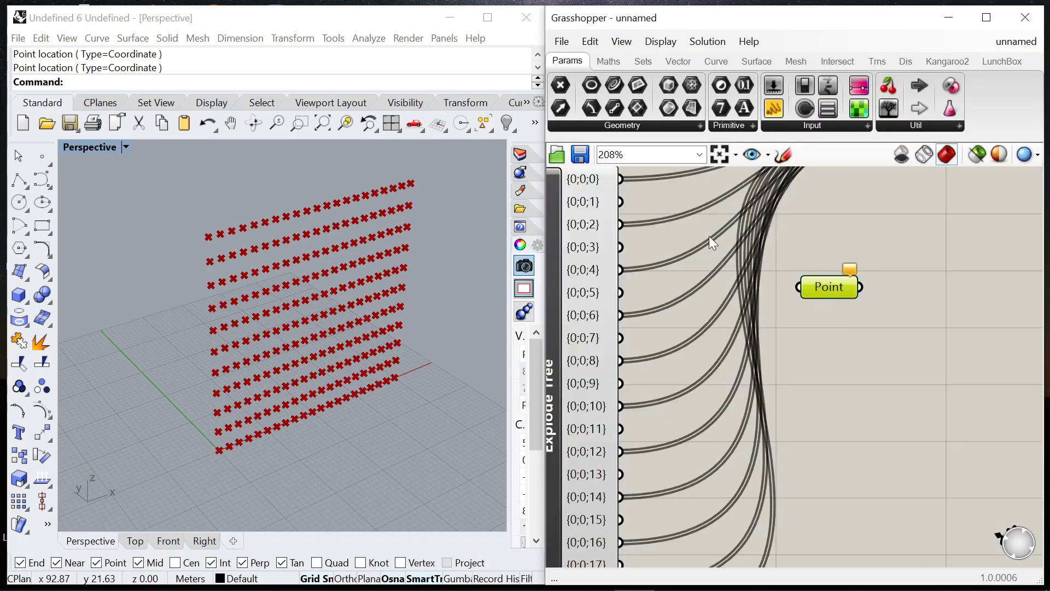
Step: Connect branches {0;0;1}, {0;0;5}, {0;0;9}, {0;0;13} and {0;0;17} to the second Point parameter and move it lower
{"action": "left_click_drag", "start_coordinate": [619, 201], "coordinate": [796, 287]}
{"action": "left_click_drag", "start_coordinate": [619, 293], "coordinate": [797, 286]}
{"action": "left_click_drag", "start_coordinate": [620, 383], "coordinate": [796, 287], "text": "shift"}
{"action": "scroll", "coordinate": [698, 293], "scroll_direction": "down", "scroll_amount": 3}
{"action": "scroll", "coordinate": [684, 383], "scroll_direction": "up", "scroll_amount": 3}
{"action": "left_click_drag", "start_coordinate": [632, 395], "coordinate": [811, 208], "text": "shift"}
{"action": "left_click_drag", "start_coordinate": [635, 487], "coordinate": [777, 234], "text": "shift"}
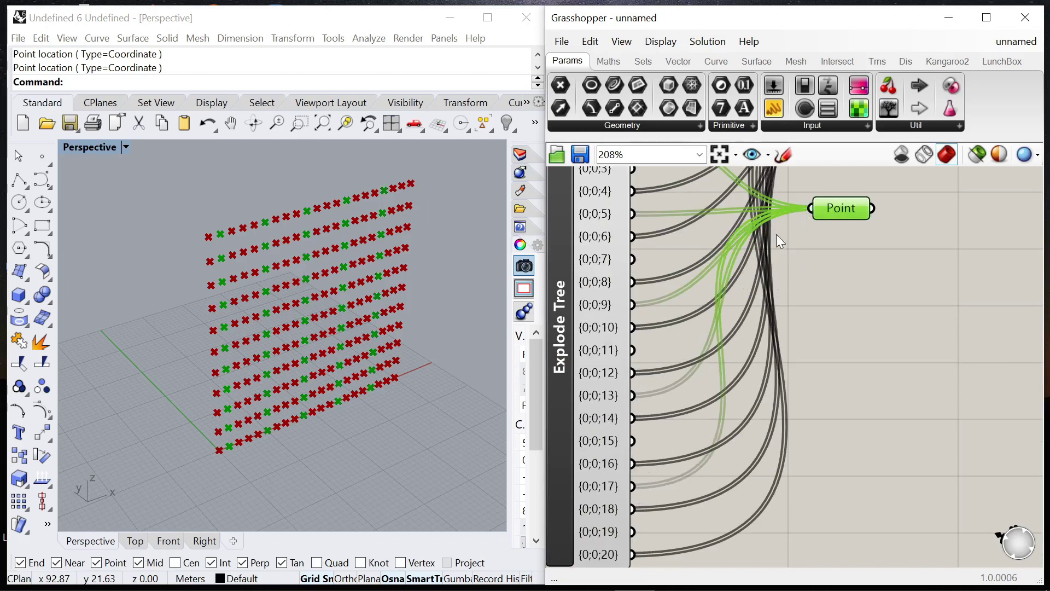
{"action": "scroll", "coordinate": [776, 234], "scroll_direction": "down", "scroll_amount": 2}
{"action": "scroll", "coordinate": [691, 430], "scroll_direction": "down", "scroll_amount": 1}
{"action": "left_click_drag", "start_coordinate": [759, 294], "coordinate": [831, 379]}
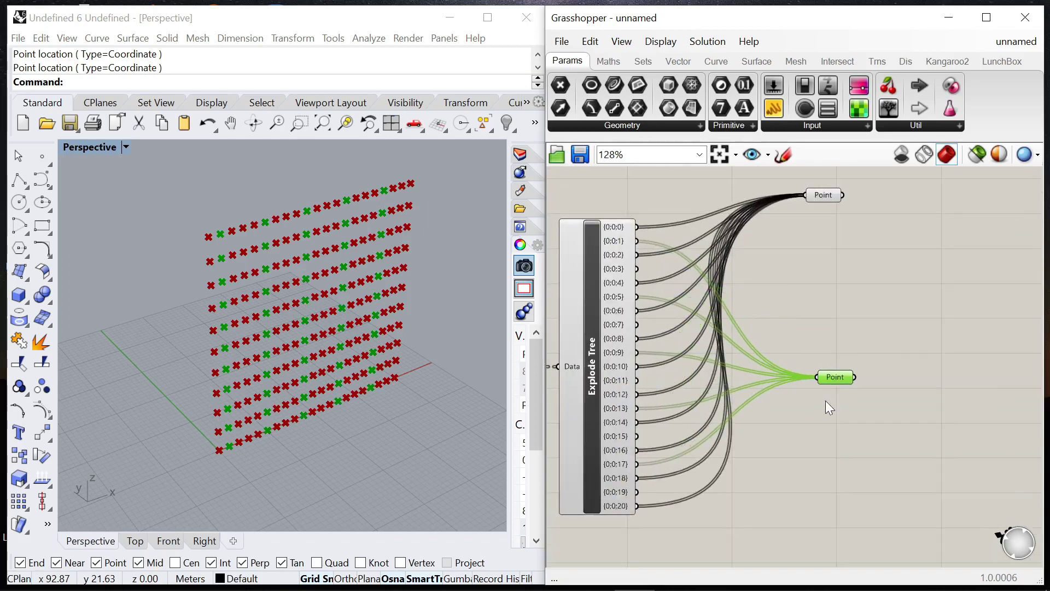
Step: Copy a third Point parameter below the second and connect branches {0;0;3}, {0;0;7}, {0;0;11}, {0;0;15} and {0;0;19} to it
{"action": "left_click_drag", "start_coordinate": [819, 481], "coordinate": [836, 496], "text": "alt"}
{"action": "left_click_drag", "start_coordinate": [637, 269], "coordinate": [821, 492]}
{"action": "scroll", "coordinate": [673, 339], "scroll_direction": "up", "scroll_amount": 1}
{"action": "left_click_drag", "start_coordinate": [636, 326], "coordinate": [843, 526], "text": "shift"}
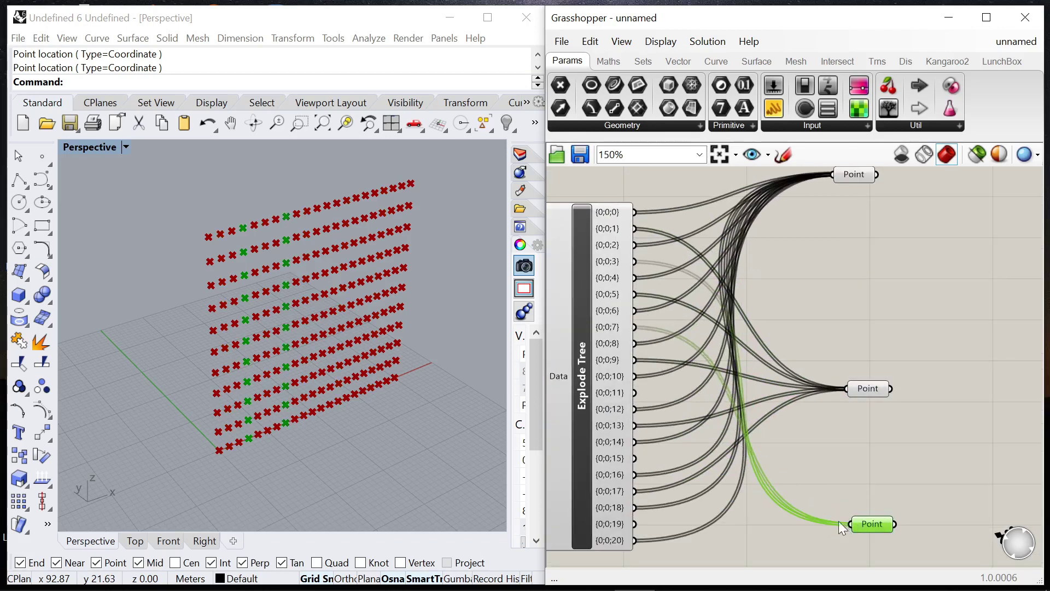
{"action": "left_click_drag", "start_coordinate": [641, 394], "coordinate": [850, 524], "text": "shift"}
{"action": "left_click_drag", "start_coordinate": [643, 461], "coordinate": [823, 533], "text": "shift"}
{"action": "left_click_drag", "start_coordinate": [635, 524], "coordinate": [849, 528], "text": "shift"}
{"action": "right_click_drag", "start_coordinate": [918, 530], "coordinate": [786, 463]}
{"action": "scroll", "coordinate": [786, 463], "scroll_direction": "down", "scroll_amount": 2}
{"action": "left_click_drag", "start_coordinate": [750, 460], "coordinate": [746, 492]}
{"action": "left_click", "coordinate": [781, 428]}
{"action": "scroll", "coordinate": [766, 379], "scroll_direction": "down", "scroll_amount": 4}
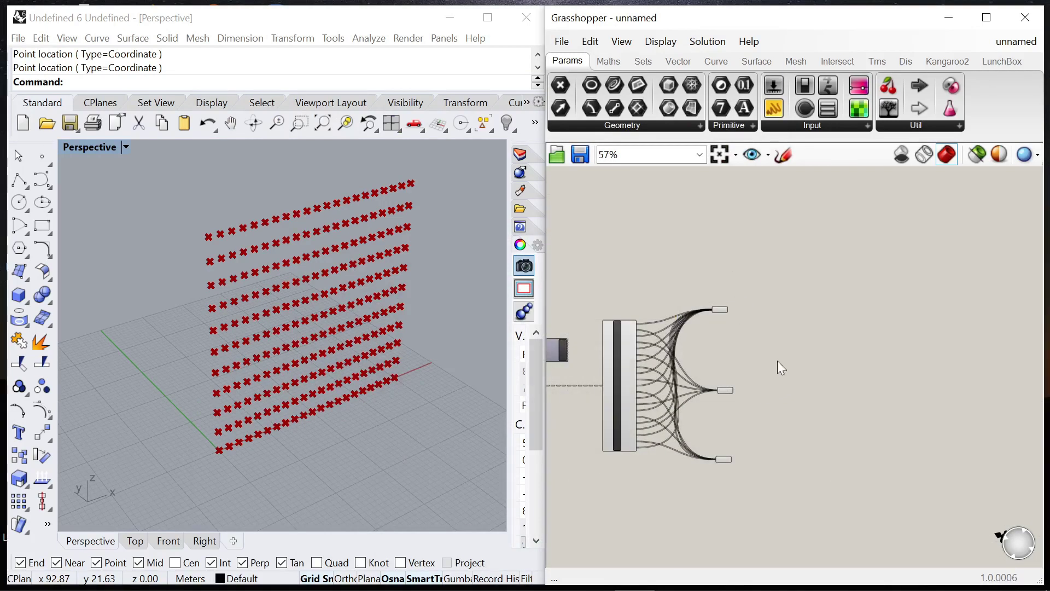
Step: Add a Dispatch component beside the first Point parameter and connect that parameter to its List input
{"action": "scroll", "coordinate": [781, 368], "scroll_direction": "up", "scroll_amount": 8}
{"action": "double_click", "coordinate": [783, 296]}
{"action": "type", "text": "dispatch"}
{"action": "left_click", "coordinate": [750, 283]}
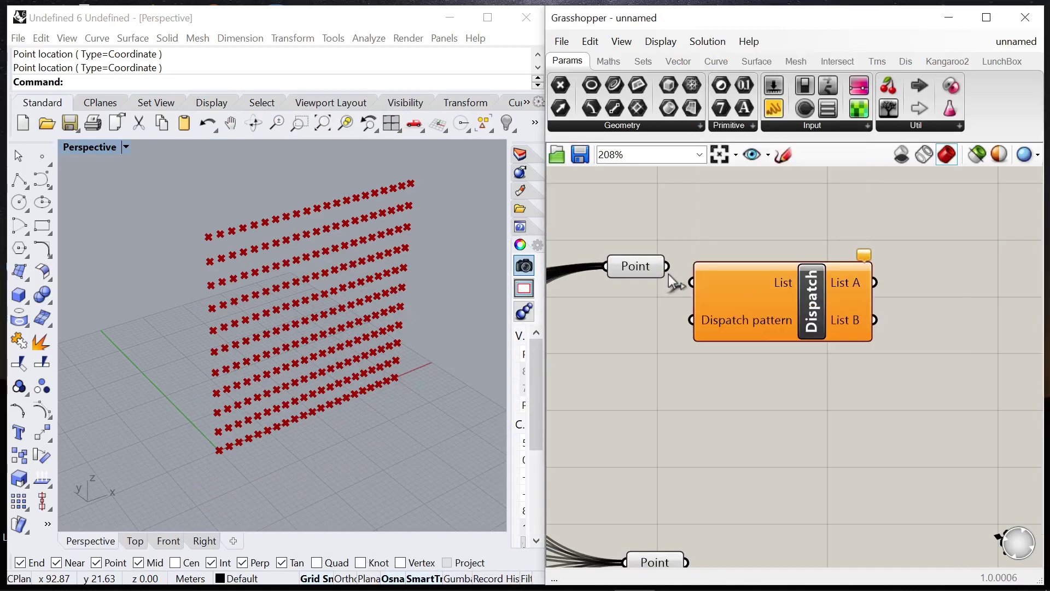
{"action": "left_click_drag", "start_coordinate": [708, 285], "coordinate": [828, 268]}
Step: Add a Panel below the first Point parameter containing 1 and 0 as separate list items
{"action": "double_click", "coordinate": [737, 383]}
{"action": "type", "text": "a"}
{"action": "key", "text": "BackSpace"}
{"action": "type", "text": "panel"}
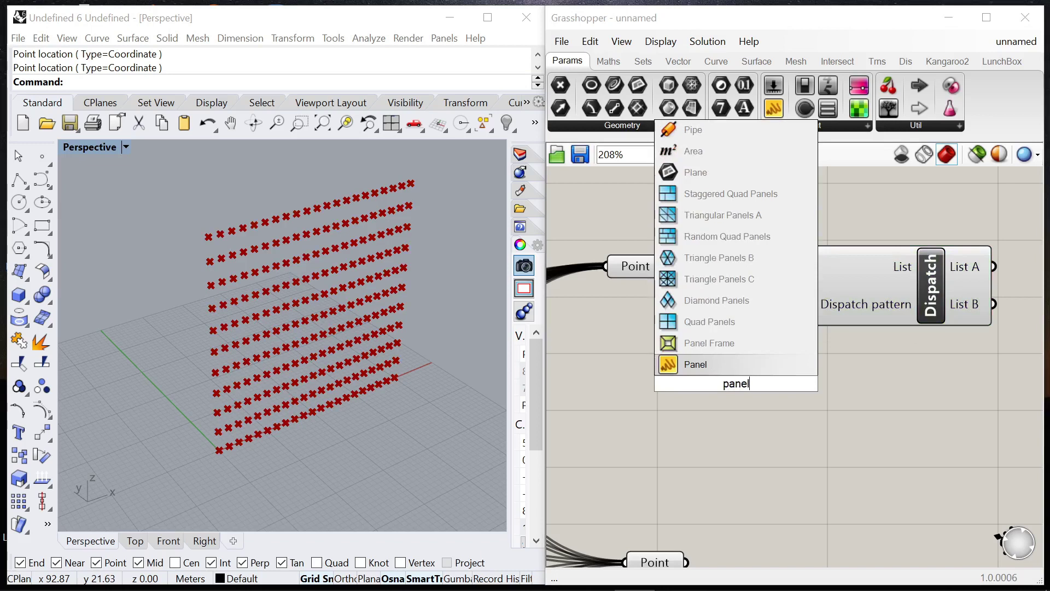
{"action": "key", "text": "Return"}
{"action": "right_click", "coordinate": [736, 383]}
{"action": "left_click", "coordinate": [777, 299]}
{"action": "double_click", "coordinate": [698, 399]}
{"action": "type", "text": "1"}
{"action": "key", "text": "Return"}
{"action": "type", "text": "0"}
{"action": "left_click", "coordinate": [810, 482]}
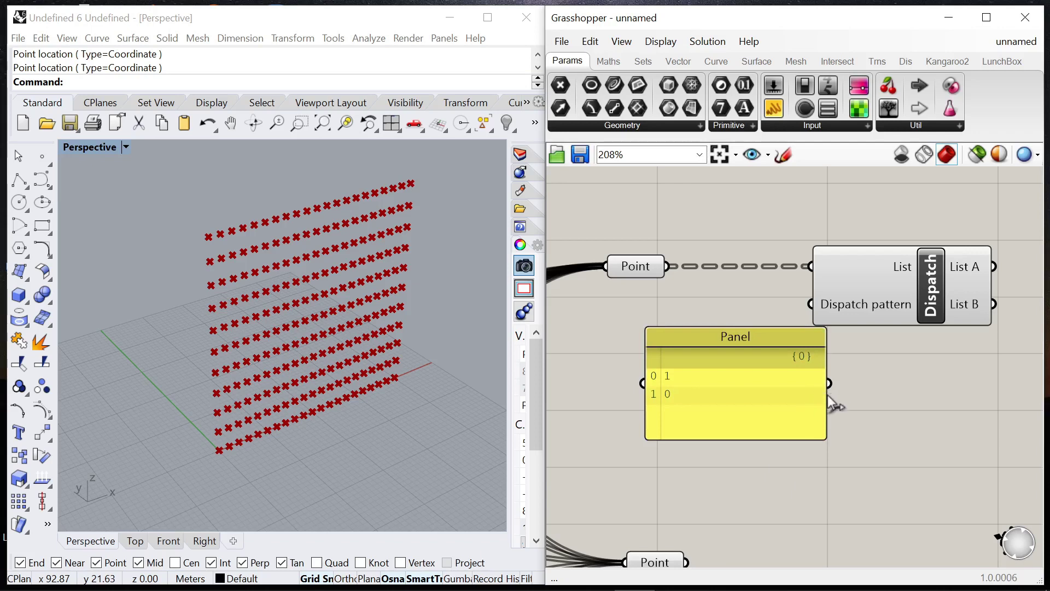
Step: Shrink the 1/0 panel, connect it to the Dispatch pattern input and place it close to the component
{"action": "left_click_drag", "start_coordinate": [821, 394], "coordinate": [703, 394]}
{"action": "left_click_drag", "start_coordinate": [671, 439], "coordinate": [674, 414]}
{"action": "left_click_drag", "start_coordinate": [705, 374], "coordinate": [811, 304]}
{"action": "left_click_drag", "start_coordinate": [653, 353], "coordinate": [716, 331]}
{"action": "left_click", "coordinate": [871, 288]}
{"action": "scroll", "coordinate": [871, 289], "scroll_direction": "down", "scroll_amount": 3}
{"action": "right_click_drag", "start_coordinate": [966, 290], "coordinate": [809, 300]}
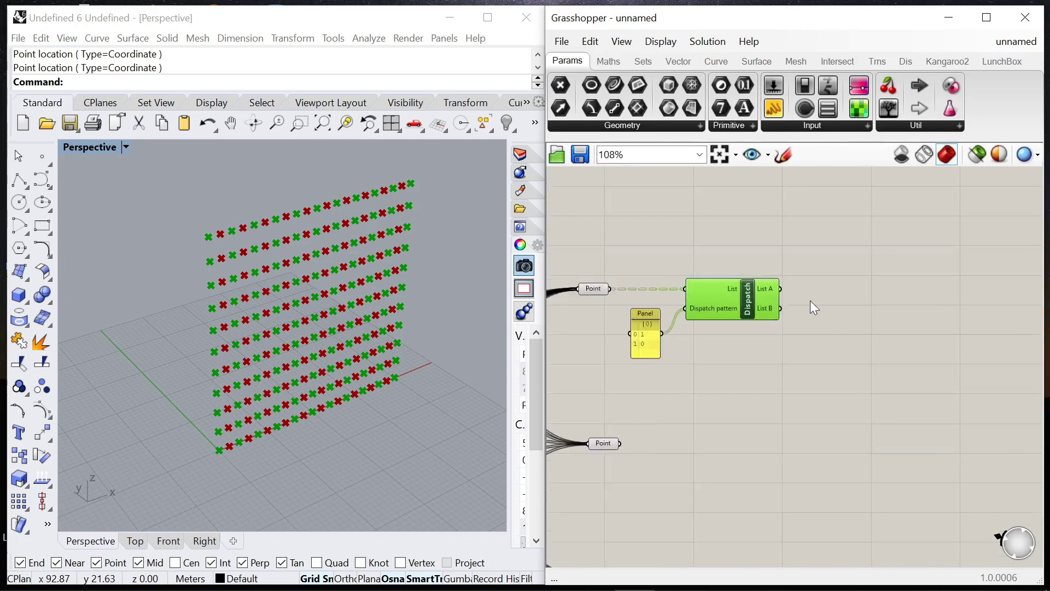
Step: Add two Point parameters after Dispatch, connecting one to List A and the other to List B
{"action": "scroll", "coordinate": [819, 298], "scroll_direction": "up", "scroll_amount": 3}
{"action": "double_click", "coordinate": [821, 295]}
{"action": "type", "text": "poi"}
{"action": "key", "text": "Return"}
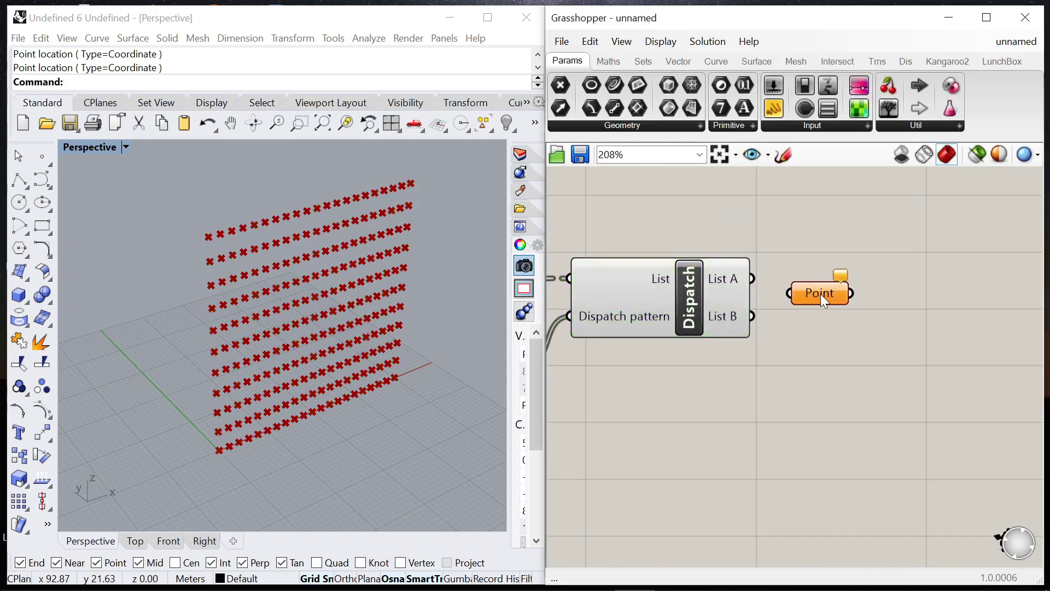
{"action": "left_click_drag", "start_coordinate": [755, 287], "coordinate": [789, 292]}
{"action": "left_click_drag", "start_coordinate": [819, 293], "coordinate": [836, 363]}
{"action": "left_click_drag", "start_coordinate": [755, 317], "coordinate": [812, 366]}
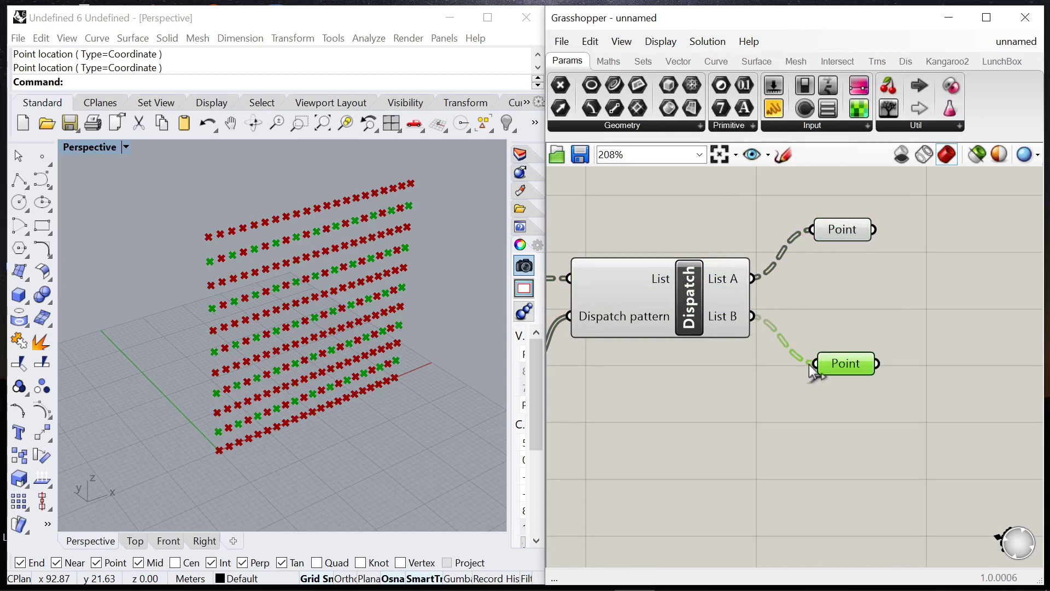
{"action": "left_click", "coordinate": [788, 328]}
Step: Add a Move component and connect the List A Point parameter to its Geometry input
{"action": "scroll", "coordinate": [758, 318], "scroll_direction": "down", "scroll_amount": 5}
{"action": "scroll", "coordinate": [758, 318], "scroll_direction": "up", "scroll_amount": 4}
{"action": "double_click", "coordinate": [820, 331]}
{"action": "type", "text": "move"}
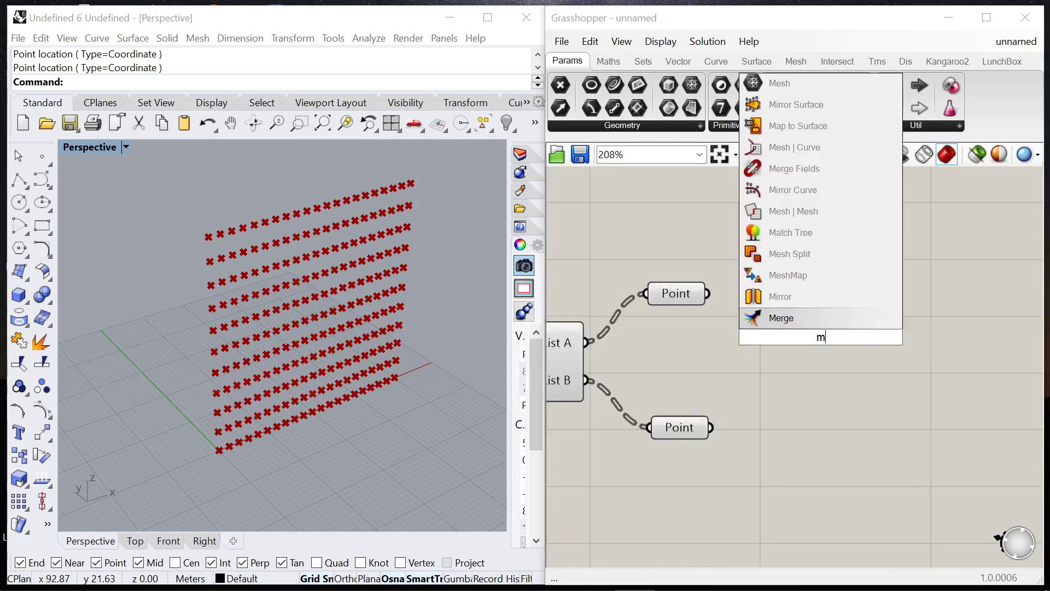
{"action": "key", "text": "Return"}
{"action": "left_click_drag", "start_coordinate": [708, 294], "coordinate": [735, 323]}
{"action": "left_click_drag", "start_coordinate": [801, 336], "coordinate": [945, 306]}
Step: Add a Unit Y vector, connect it to the Motion input of Move and space the two components apart
{"action": "scroll", "coordinate": [783, 306], "scroll_direction": "down", "scroll_amount": 4}
{"action": "scroll", "coordinate": [815, 336], "scroll_direction": "up", "scroll_amount": 3}
{"action": "double_click", "coordinate": [815, 336]}
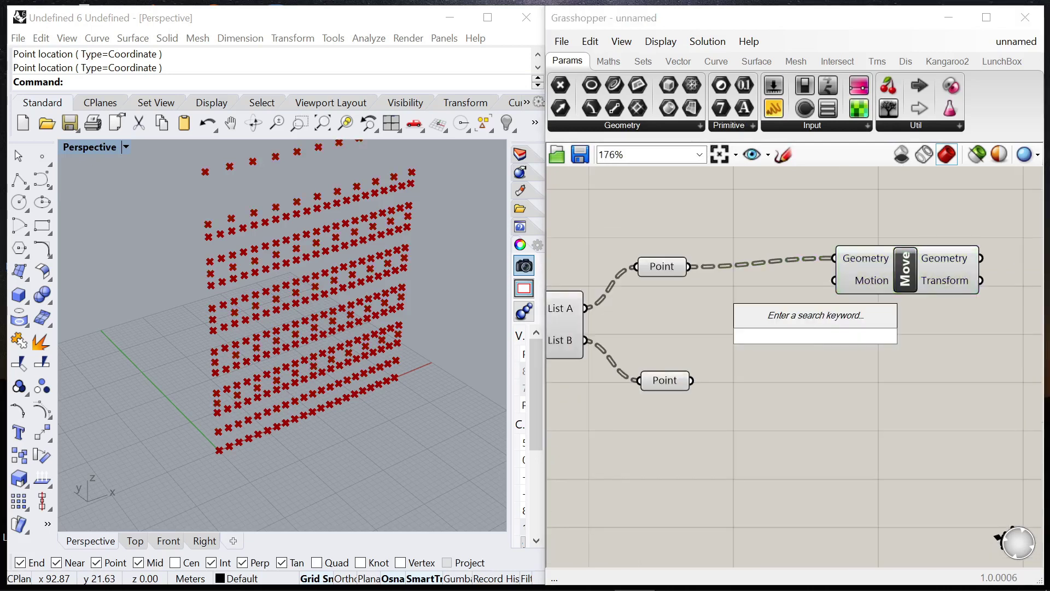
{"action": "type", "text": "y"}
{"action": "key", "text": "Return"}
{"action": "scroll", "coordinate": [840, 303], "scroll_direction": "down", "scroll_amount": 4}
{"action": "scroll", "coordinate": [884, 285], "scroll_direction": "up", "scroll_amount": 3}
{"action": "left_click_drag", "start_coordinate": [867, 295], "coordinate": [943, 307]}
{"action": "right_click_drag", "start_coordinate": [943, 307], "coordinate": [786, 322]}
{"action": "scroll", "coordinate": [787, 322], "scroll_direction": "down", "scroll_amount": 4}
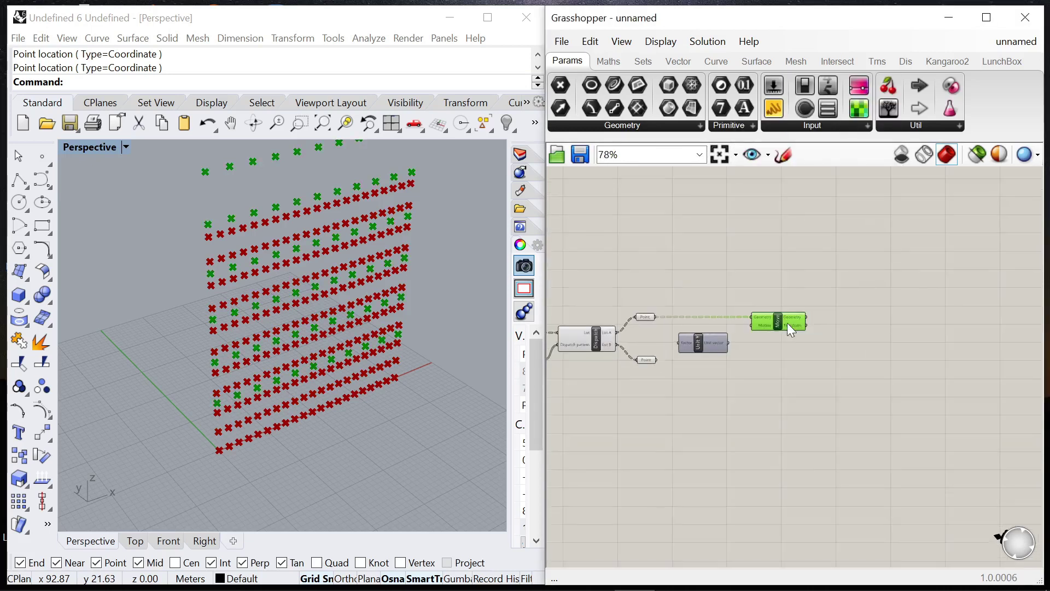
{"action": "scroll", "coordinate": [787, 323], "scroll_direction": "up", "scroll_amount": 2}
{"action": "left_click_drag", "start_coordinate": [787, 323], "coordinate": [930, 331]}
{"action": "left_click_drag", "start_coordinate": [677, 361], "coordinate": [765, 348]}
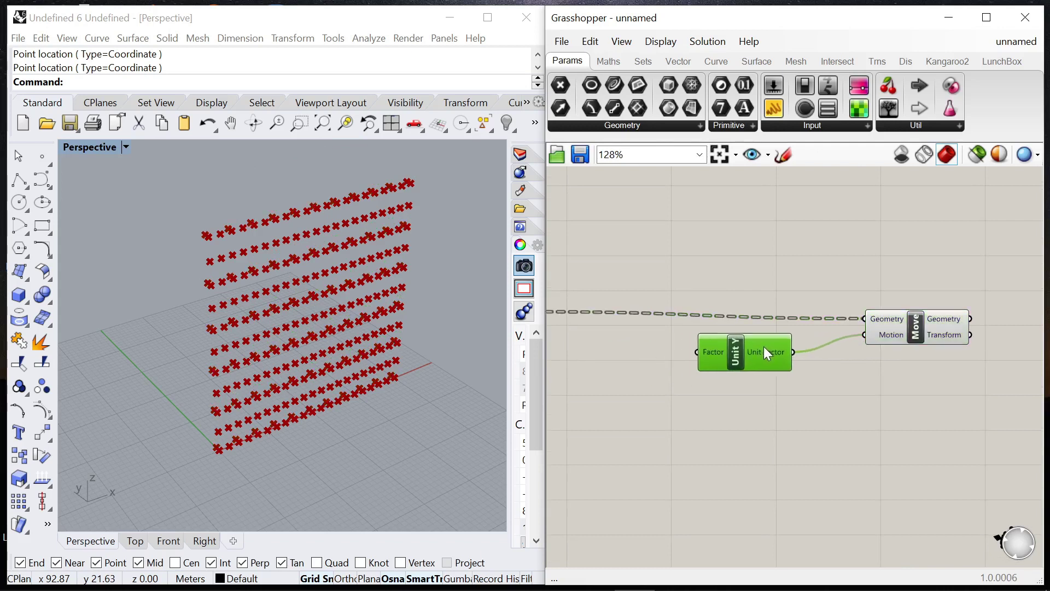
Step: Create a number slider ranging from 0 to 1.0 and connect it to the Factor input of Unit Y
{"action": "double_click", "coordinate": [614, 358]}
{"action": "type", "text": "0<1."}
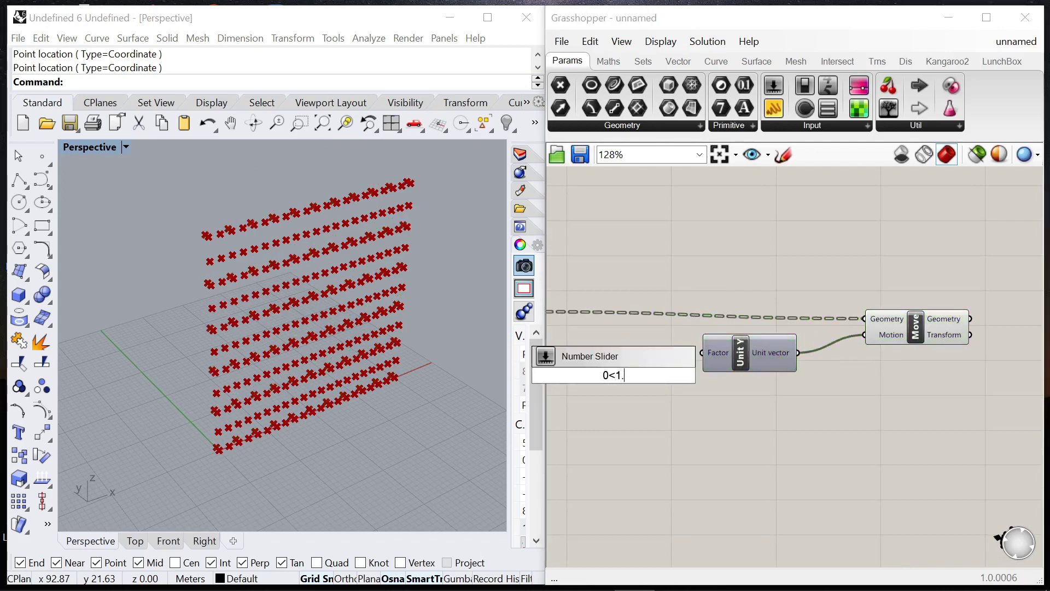
{"action": "type", "text": "0"}
{"action": "key", "text": "Return"}
{"action": "scroll", "coordinate": [819, 364], "scroll_direction": "down", "scroll_amount": 1}
{"action": "right_click_drag", "start_coordinate": [819, 364], "coordinate": [871, 358]}
{"action": "left_click_drag", "start_coordinate": [787, 349], "coordinate": [827, 348]}
{"action": "scroll", "coordinate": [649, 368], "scroll_direction": "up", "scroll_amount": 2}
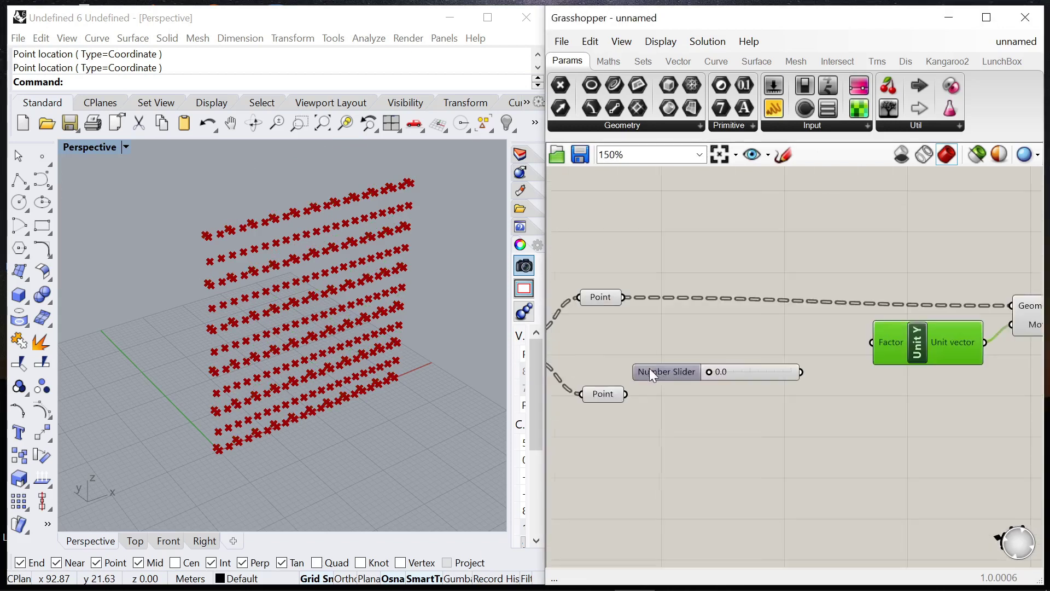
{"action": "left_click_drag", "start_coordinate": [650, 372], "coordinate": [648, 343]}
{"action": "left_click_drag", "start_coordinate": [796, 343], "coordinate": [871, 342]}
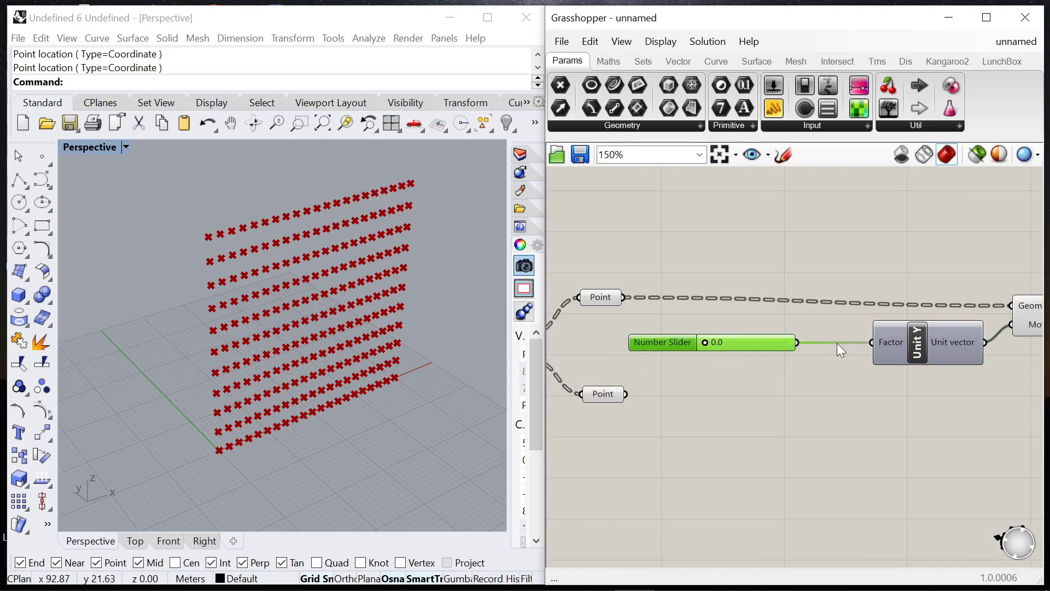
Step: Set the Unit Y factor slider to 1.0 and shift the Move component farther from Unit Y
{"action": "scroll", "coordinate": [837, 343], "scroll_direction": "up", "scroll_amount": 1}
{"action": "right_click_drag", "start_coordinate": [837, 344], "coordinate": [712, 343]}
{"action": "left_click", "coordinate": [961, 313]}
{"action": "scroll", "coordinate": [956, 320], "scroll_direction": "down", "scroll_amount": 2}
{"action": "scroll", "coordinate": [674, 337], "scroll_direction": "up", "scroll_amount": 2}
{"action": "left_click_drag", "start_coordinate": [662, 339], "coordinate": [807, 353]}
{"action": "scroll", "coordinate": [688, 311], "scroll_direction": "down", "scroll_amount": 2}
{"action": "right_click_drag", "start_coordinate": [1026, 307], "coordinate": [866, 301]}
{"action": "scroll", "coordinate": [865, 300], "scroll_direction": "up", "scroll_amount": 1}
{"action": "left_click_drag", "start_coordinate": [866, 300], "coordinate": [990, 301]}
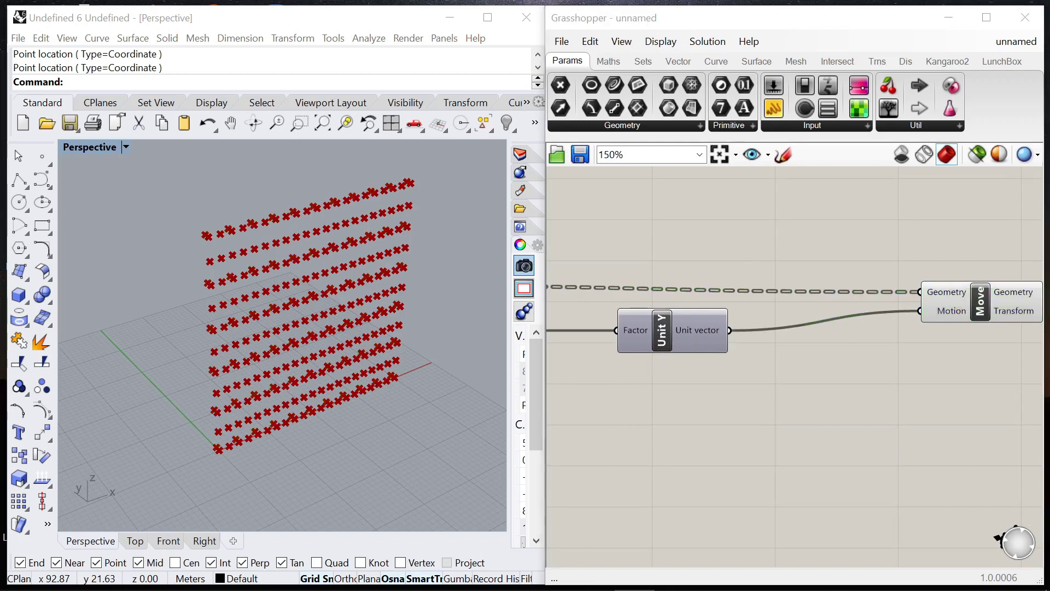
Step: Insert a Negative component between the Unit Y vector and the Motion input of Move
{"action": "double_click", "coordinate": [870, 345]}
{"action": "type", "text": "negati"}
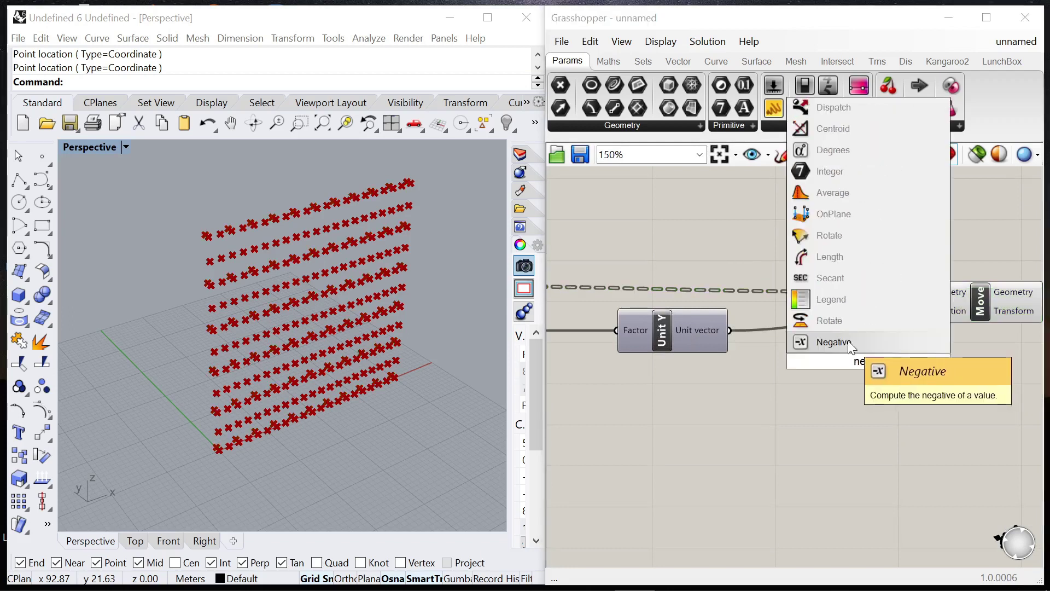
{"action": "left_click", "coordinate": [848, 344]}
{"action": "left_click_drag", "start_coordinate": [730, 330], "coordinate": [823, 350]}
{"action": "left_click_drag", "start_coordinate": [914, 350], "coordinate": [861, 318]}
Step: Arrange the slider, Unit Y, Negative and Move components into a compact row
{"action": "scroll", "coordinate": [884, 300], "scroll_direction": "down", "scroll_amount": 4}
{"action": "left_click_drag", "start_coordinate": [928, 296], "coordinate": [943, 295]}
{"action": "scroll", "coordinate": [862, 311], "scroll_direction": "up", "scroll_amount": 3}
{"action": "left_click_drag", "start_coordinate": [862, 316], "coordinate": [885, 316]}
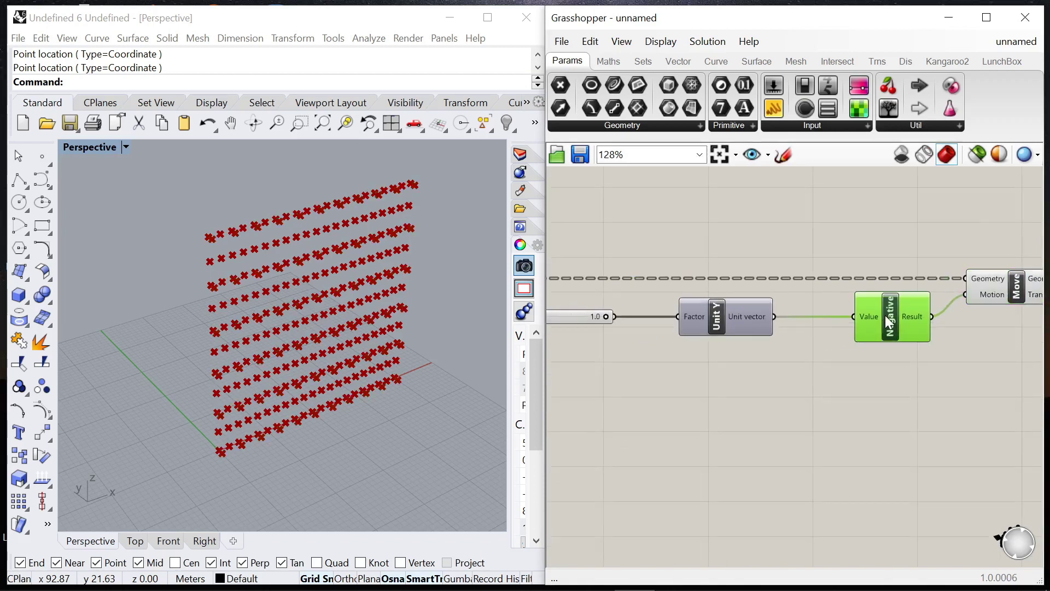
{"action": "left_click_drag", "start_coordinate": [747, 315], "coordinate": [803, 314]}
{"action": "left_click_drag", "start_coordinate": [569, 314], "coordinate": [665, 317]}
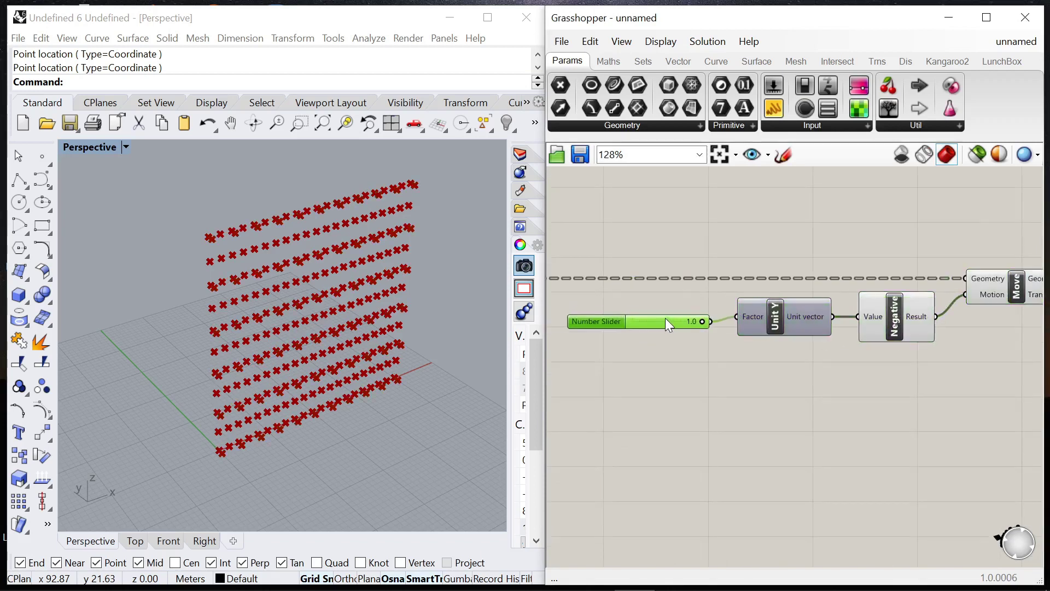
{"action": "left_click", "coordinate": [694, 371]}
Step: Duplicate the slider, Unit Y, Negative and Move chain directly below the original
{"action": "scroll", "coordinate": [825, 251], "scroll_direction": "down", "scroll_amount": 4}
{"action": "scroll", "coordinate": [950, 328], "scroll_direction": "up", "scroll_amount": 2}
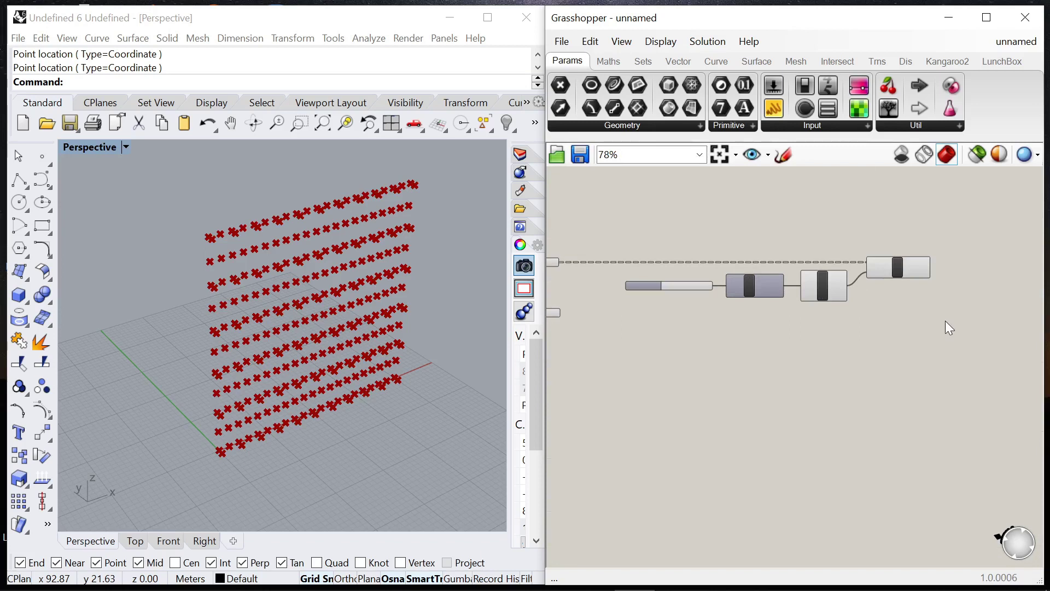
{"action": "left_click_drag", "start_coordinate": [945, 321], "coordinate": [686, 252]}
{"action": "left_click_drag", "start_coordinate": [910, 260], "coordinate": [888, 326], "text": "alt"}
{"action": "scroll", "coordinate": [557, 327], "scroll_direction": "up", "scroll_amount": 3}
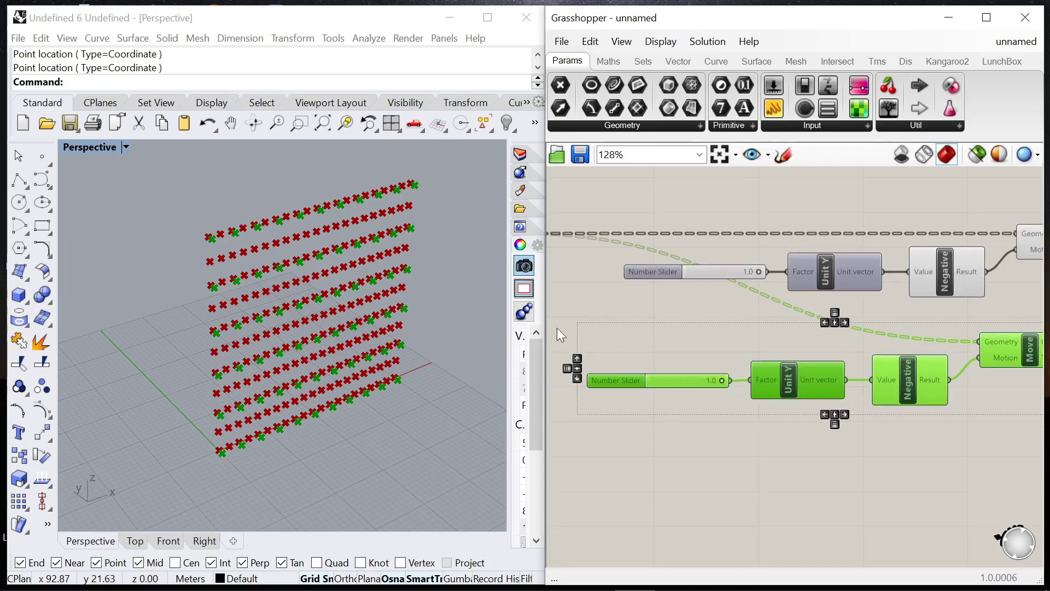
Step: Connect the List B Point parameter to the copied Move's Geometry input and set the copied slider to 0.4
{"action": "scroll", "coordinate": [614, 306], "scroll_direction": "down", "scroll_amount": 1}
{"action": "left_click_drag", "start_coordinate": [594, 308], "coordinate": [988, 331]}
{"action": "scroll", "coordinate": [789, 356], "scroll_direction": "up", "scroll_amount": 3}
{"action": "left_click_drag", "start_coordinate": [751, 368], "coordinate": [692, 374]}
Step: Align the copied slider, Unit Y, Negative and Move chain beneath the original chain
{"action": "scroll", "coordinate": [696, 293], "scroll_direction": "down", "scroll_amount": 5}
{"action": "left_click_drag", "start_coordinate": [619, 310], "coordinate": [947, 355]}
{"action": "left_click_drag", "start_coordinate": [953, 361], "coordinate": [659, 300]}
{"action": "scroll", "coordinate": [886, 307], "scroll_direction": "up", "scroll_amount": 3}
{"action": "left_click_drag", "start_coordinate": [885, 307], "coordinate": [935, 287]}
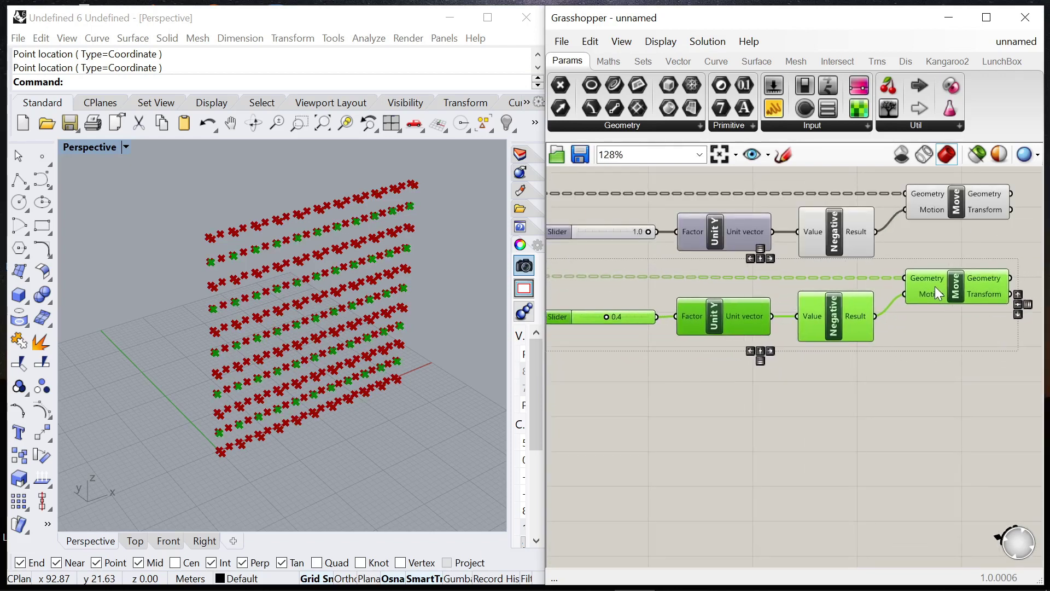
{"action": "left_click", "coordinate": [932, 338]}
Step: Examine the points shifted by each of the two Move components from several angles in the Rhino viewport
{"action": "right_click_drag", "start_coordinate": [932, 336], "coordinate": [887, 330]}
{"action": "scroll", "coordinate": [887, 329], "scroll_direction": "down", "scroll_amount": 1}
{"action": "left_click", "coordinate": [888, 221]}
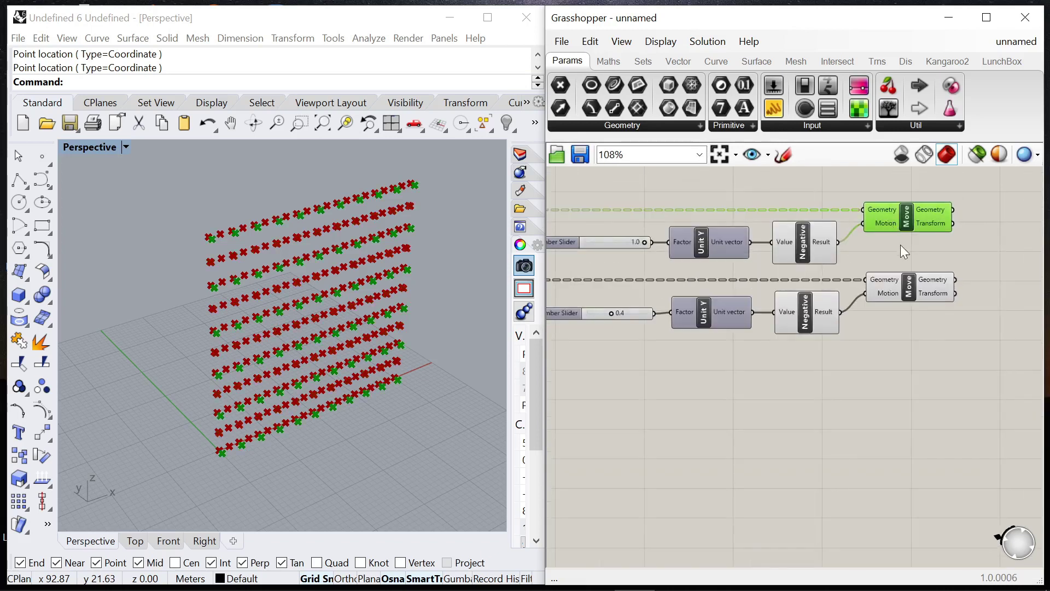
{"action": "left_click", "coordinate": [892, 286]}
{"action": "right_click_drag", "start_coordinate": [334, 290], "coordinate": [336, 257]}
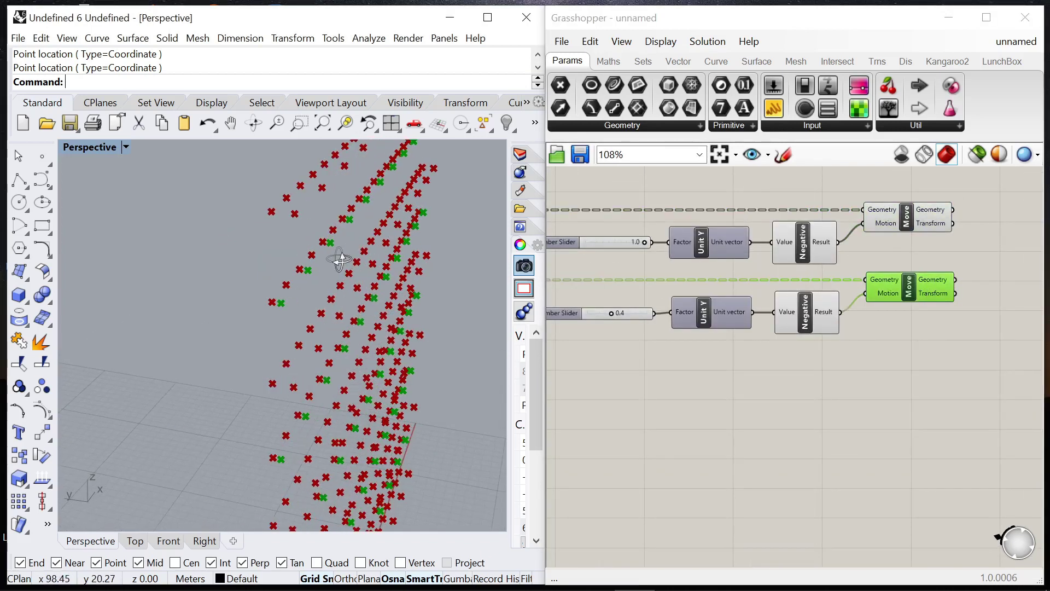
{"action": "left_click", "coordinate": [928, 220]}
{"action": "left_click", "coordinate": [927, 294]}
{"action": "right_click_drag", "start_coordinate": [432, 306], "coordinate": [462, 258]}
Step: Add a Weave component and connect the first Move's Transform output to Stream 0 and the second Move's Geometry output to Stream 1
{"action": "right_click_drag", "start_coordinate": [925, 263], "coordinate": [711, 268]}
{"action": "double_click", "coordinate": [901, 270]}
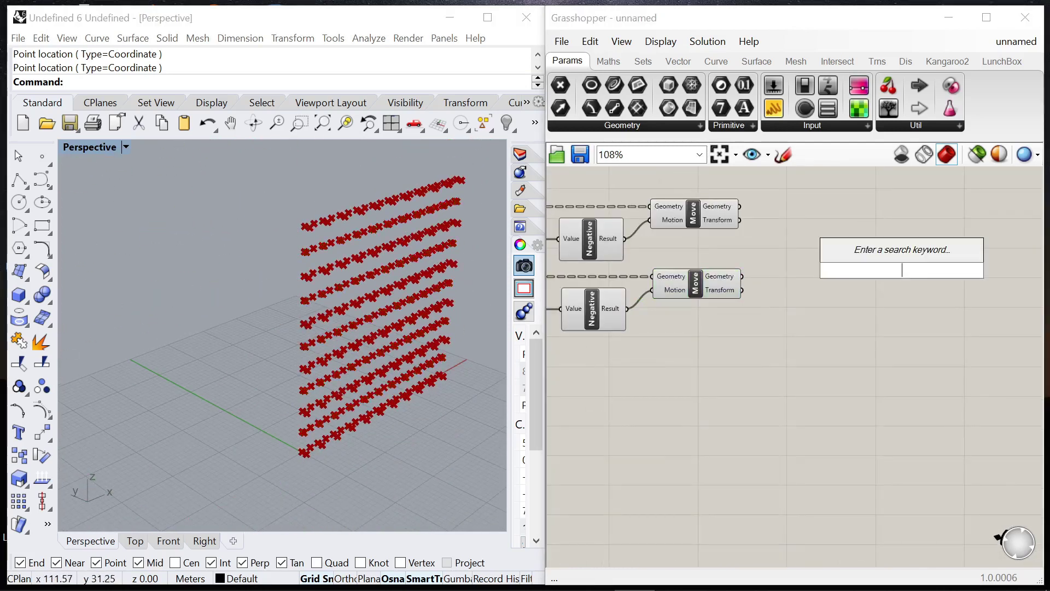
{"action": "type", "text": "weave"}
{"action": "key", "text": "Return"}
{"action": "scroll", "coordinate": [843, 218], "scroll_direction": "up", "scroll_amount": 4}
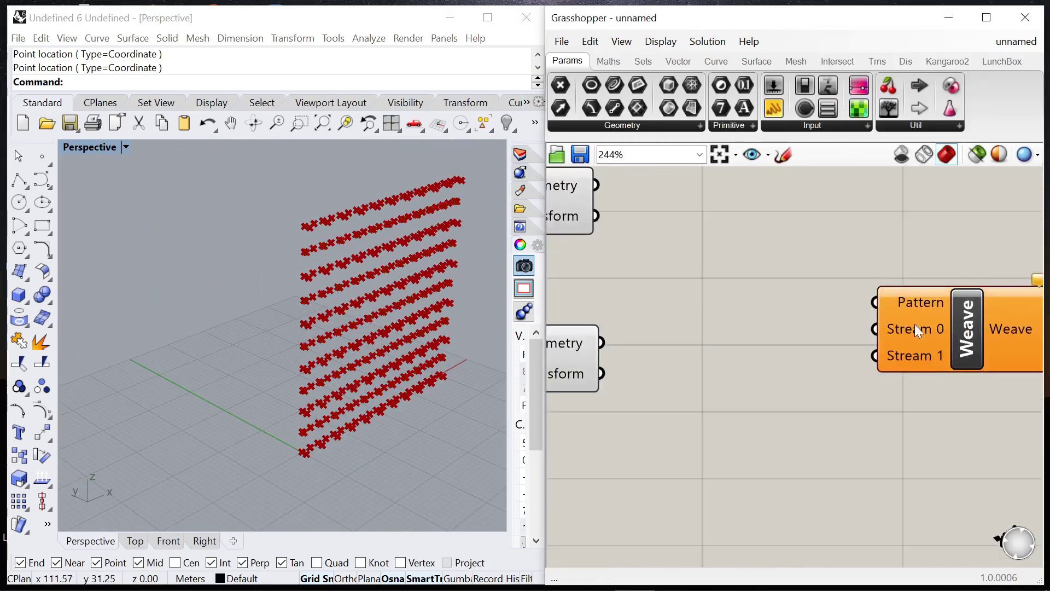
{"action": "left_click_drag", "start_coordinate": [915, 324], "coordinate": [776, 273]}
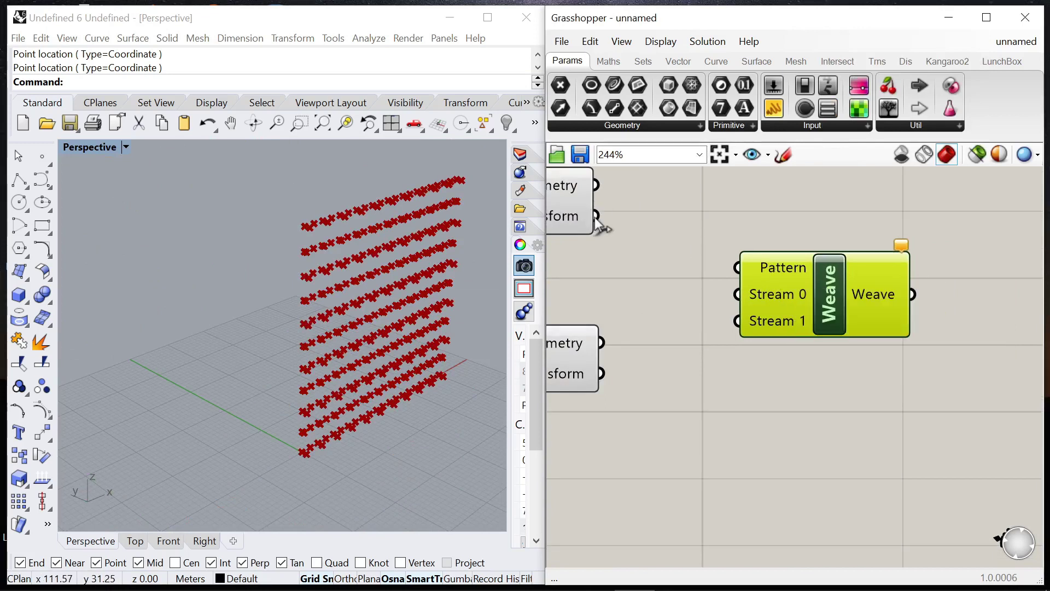
{"action": "left_click_drag", "start_coordinate": [598, 220], "coordinate": [714, 305]}
{"action": "left_click_drag", "start_coordinate": [599, 349], "coordinate": [787, 300]}
Step: Add a PolyLine component and connect the Weave output to its Vertices input
{"action": "scroll", "coordinate": [711, 304], "scroll_direction": "down", "scroll_amount": 5}
{"action": "double_click", "coordinate": [831, 339]}
{"action": "type", "text": "pol"}
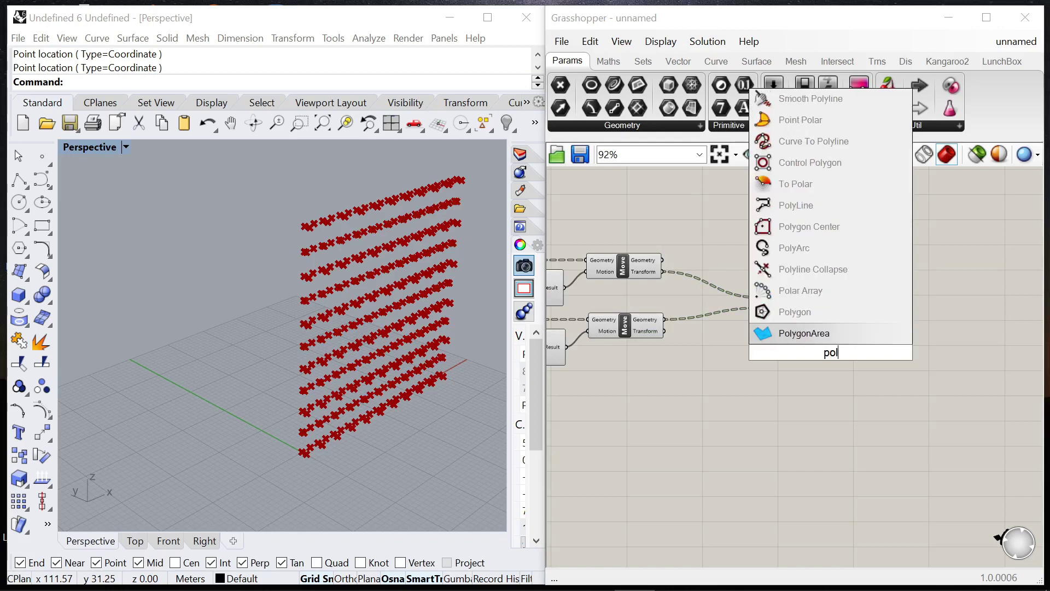
{"action": "type", "text": "yline"}
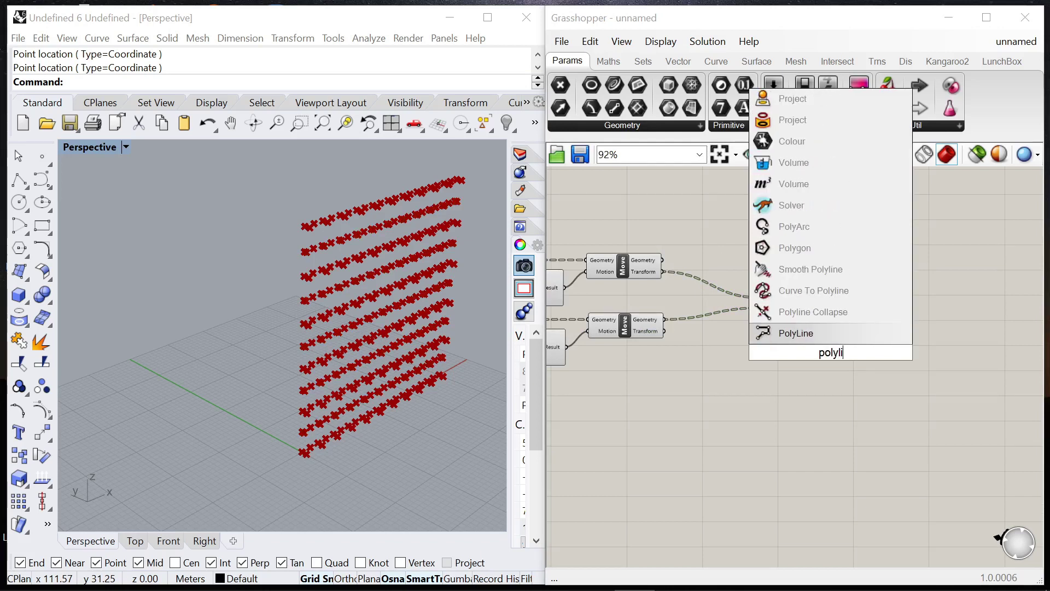
{"action": "left_click", "coordinate": [814, 335]}
{"action": "scroll", "coordinate": [837, 345], "scroll_direction": "up", "scroll_amount": 4}
{"action": "left_click_drag", "start_coordinate": [812, 361], "coordinate": [895, 280]}
{"action": "left_click_drag", "start_coordinate": [815, 254], "coordinate": [924, 279]}
{"action": "scroll", "coordinate": [777, 285], "scroll_direction": "down", "scroll_amount": 2}
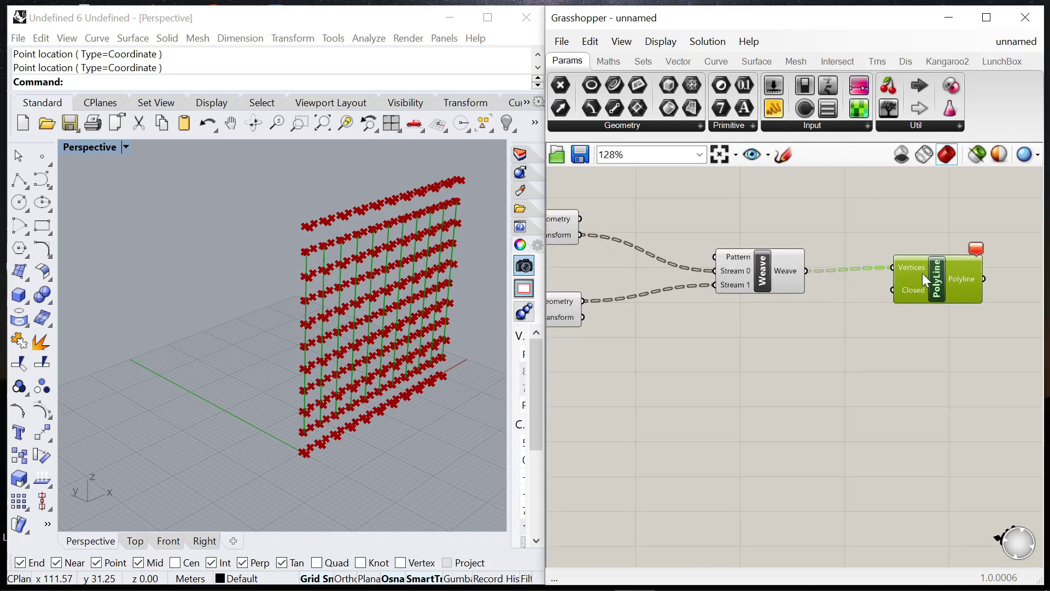
Step: Replace the Stream 0 connection of Weave with the Geometry output of the first Move component
{"action": "scroll", "coordinate": [883, 288], "scroll_direction": "up", "scroll_amount": 2}
{"action": "left_click", "coordinate": [799, 308]}
{"action": "scroll", "coordinate": [736, 271], "scroll_direction": "up", "scroll_amount": 1}
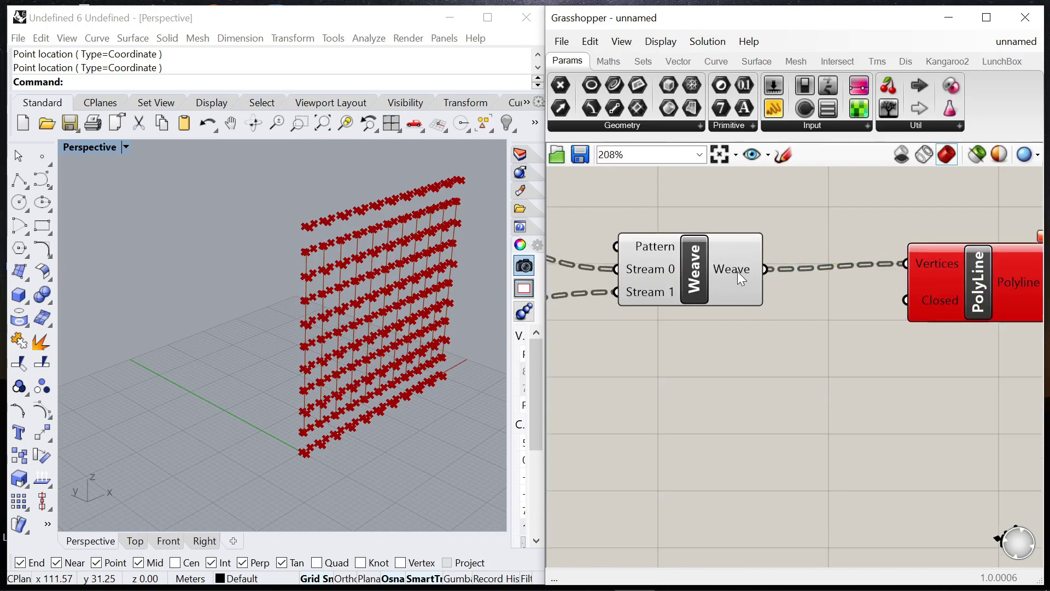
{"action": "scroll", "coordinate": [830, 275], "scroll_direction": "down", "scroll_amount": 10}
{"action": "scroll", "coordinate": [700, 252], "scroll_direction": "up", "scroll_amount": 10}
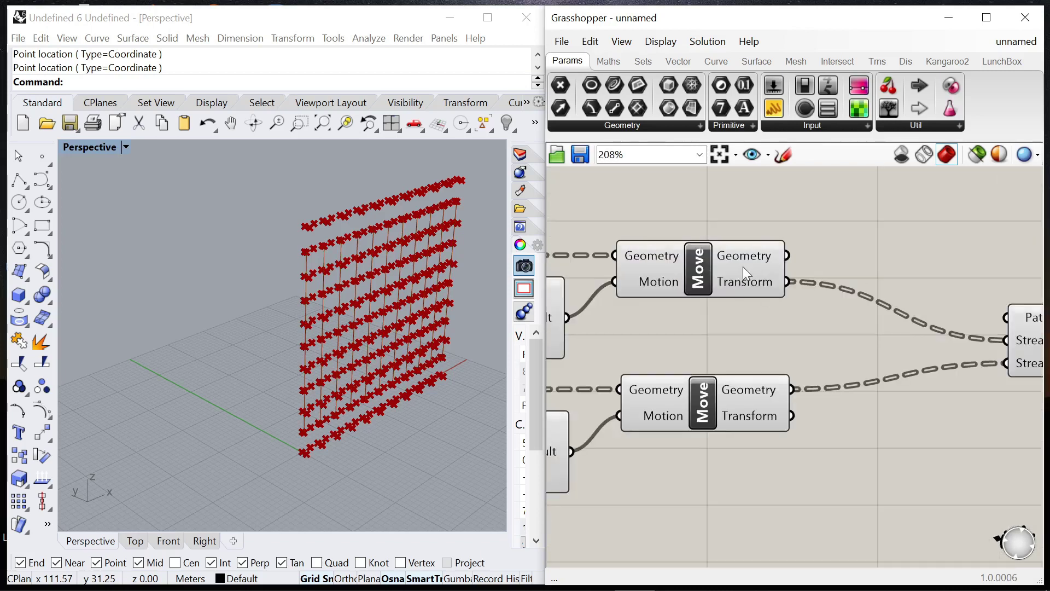
{"action": "right_click_drag", "start_coordinate": [831, 268], "coordinate": [759, 259]}
{"action": "left_click_drag", "start_coordinate": [715, 249], "coordinate": [930, 330]}
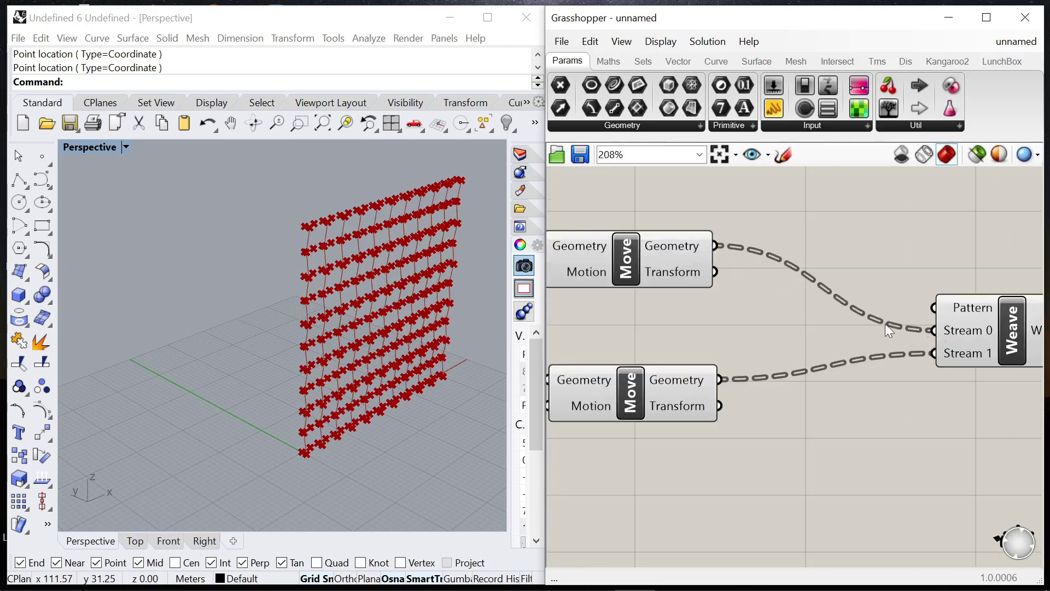
Step: Examine the woven points and the resulting polylines up close in the Rhino viewport
{"action": "scroll", "coordinate": [648, 251], "scroll_direction": "down", "scroll_amount": 7}
{"action": "scroll", "coordinate": [797, 271], "scroll_direction": "up", "scroll_amount": 5}
{"action": "left_click", "coordinate": [752, 276]}
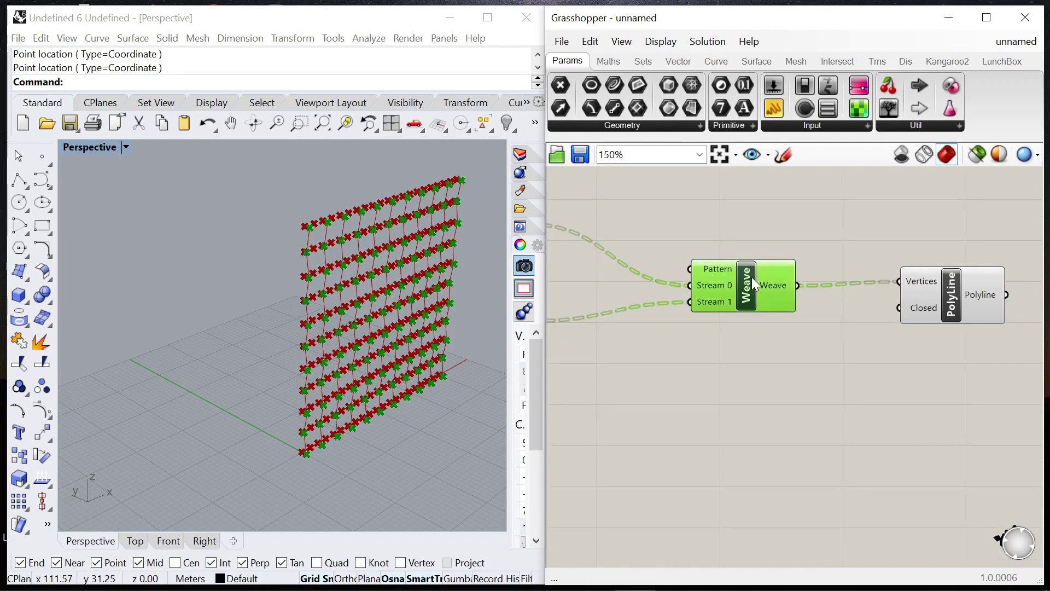
{"action": "left_click", "coordinate": [803, 326]}
{"action": "scroll", "coordinate": [313, 262], "scroll_direction": "up", "scroll_amount": 5}
{"action": "scroll", "coordinate": [314, 271], "scroll_direction": "down", "scroll_amount": 5}
{"action": "mouse_move", "coordinate": [957, 297]}
{"action": "left_mouse_down"}
{"action": "mouse_move", "coordinate": [960, 310]}
{"action": "mouse_move", "coordinate": [960, 300]}
{"action": "left_mouse_up"}
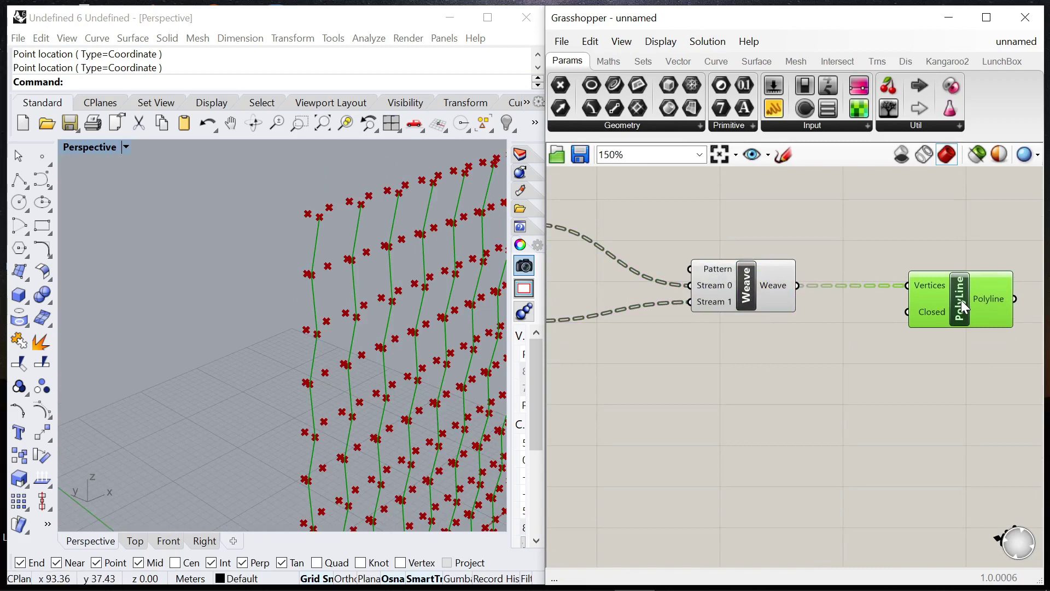
Step: Duplicate the Dispatch component with its pattern panel and two Point outputs, and connect the second column-group Point to the copy's List input
{"action": "left_click", "coordinate": [930, 259]}
{"action": "scroll", "coordinate": [930, 258], "scroll_direction": "down", "scroll_amount": 8}
{"action": "scroll", "coordinate": [753, 278], "scroll_direction": "up", "scroll_amount": 4}
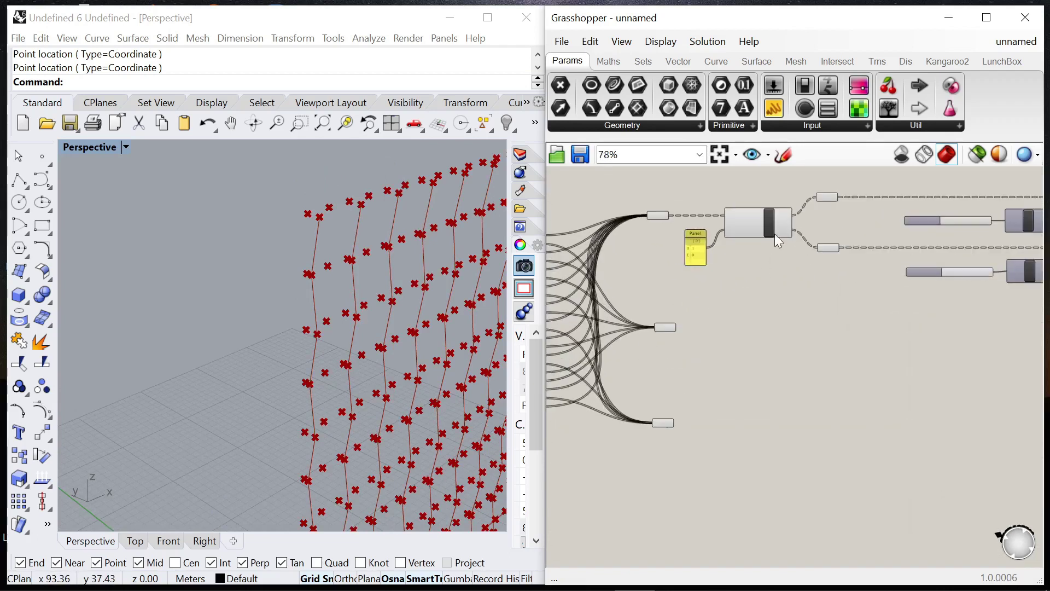
{"action": "scroll", "coordinate": [856, 310], "scroll_direction": "down", "scroll_amount": 1}
{"action": "left_click_drag", "start_coordinate": [855, 312], "coordinate": [700, 202]}
{"action": "left_click_drag", "start_coordinate": [863, 214], "coordinate": [869, 338], "text": "alt"}
{"action": "scroll", "coordinate": [713, 346], "scroll_direction": "up", "scroll_amount": 3}
{"action": "left_click_drag", "start_coordinate": [663, 376], "coordinate": [785, 359]}
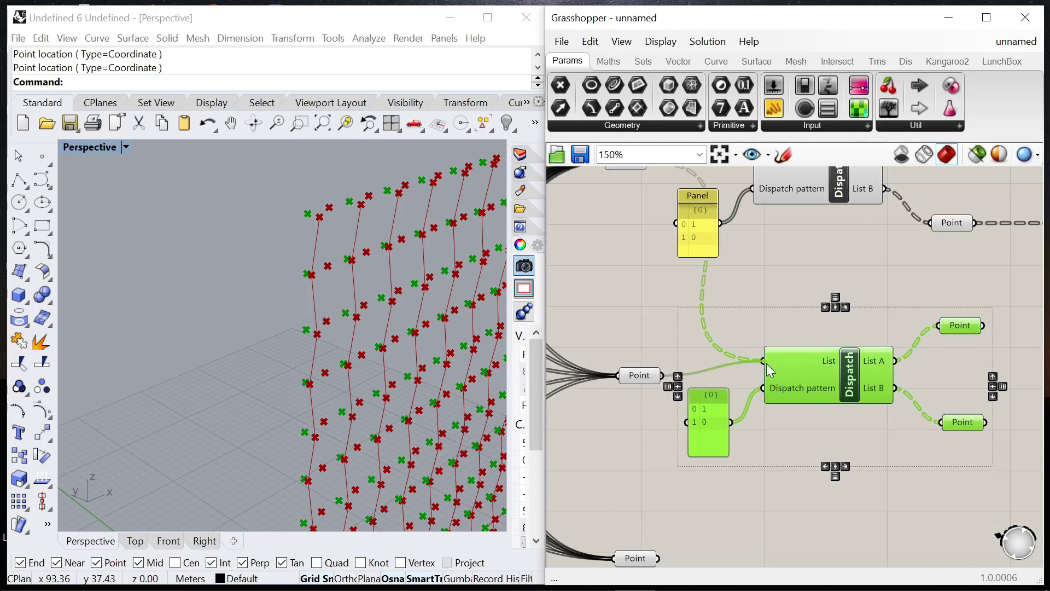
{"action": "scroll", "coordinate": [770, 371], "scroll_direction": "down", "scroll_amount": 3}
{"action": "left_click_drag", "start_coordinate": [692, 309], "coordinate": [907, 425]}
{"action": "mouse_move", "coordinate": [864, 328]}
{"action": "left_mouse_down"}
{"action": "mouse_move", "coordinate": [864, 349]}
{"action": "mouse_move", "coordinate": [863, 334]}
{"action": "left_mouse_up"}
{"action": "left_click", "coordinate": [780, 294]}
Step: Add a Move component, connect the second Dispatch's List A Point to its Geometry input, and align it below the existing Move components
{"action": "scroll", "coordinate": [781, 294], "scroll_direction": "down", "scroll_amount": 1}
{"action": "right_click_drag", "start_coordinate": [1034, 395], "coordinate": [835, 317]}
{"action": "scroll", "coordinate": [747, 295], "scroll_direction": "down", "scroll_amount": 1}
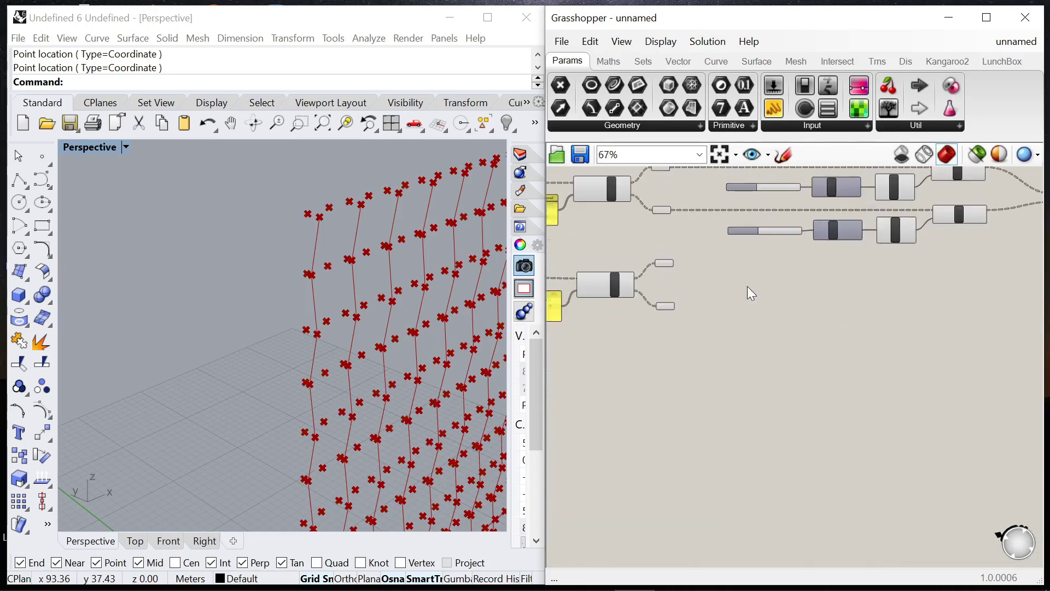
{"action": "scroll", "coordinate": [749, 293], "scroll_direction": "up", "scroll_amount": 5}
{"action": "left_click", "coordinate": [640, 247]}
{"action": "double_click", "coordinate": [722, 301]}
{"action": "type", "text": "m"}
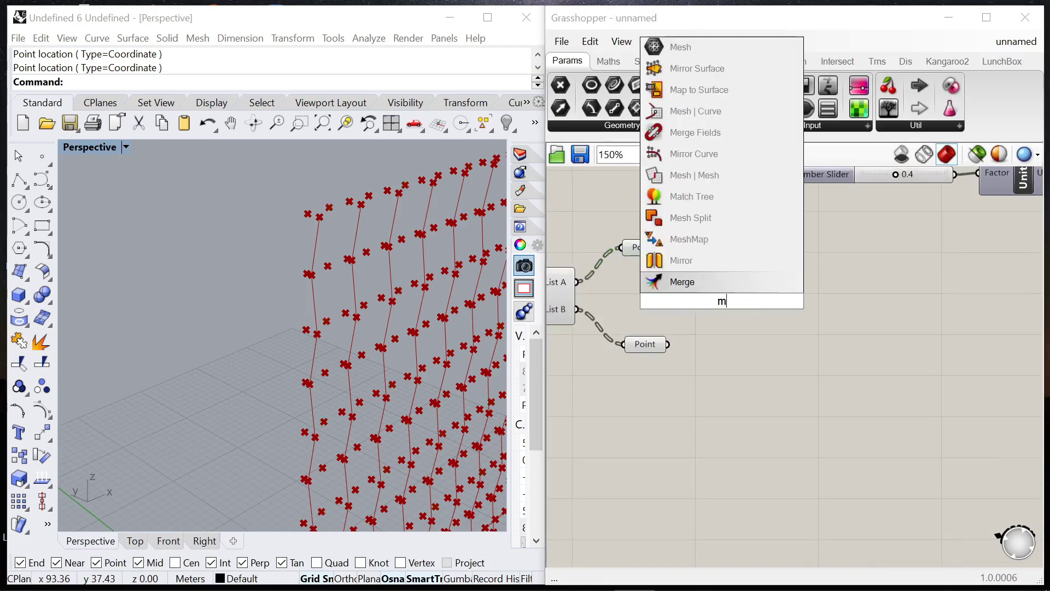
{"action": "type", "text": "ove"}
{"action": "key", "text": "Return"}
{"action": "left_click_drag", "start_coordinate": [668, 247], "coordinate": [959, 285]}
{"action": "scroll", "coordinate": [698, 304], "scroll_direction": "down", "scroll_amount": 3}
{"action": "scroll", "coordinate": [930, 278], "scroll_direction": "down", "scroll_amount": 5}
{"action": "scroll", "coordinate": [906, 270], "scroll_direction": "up", "scroll_amount": 3}
{"action": "left_click_drag", "start_coordinate": [837, 306], "coordinate": [904, 296]}
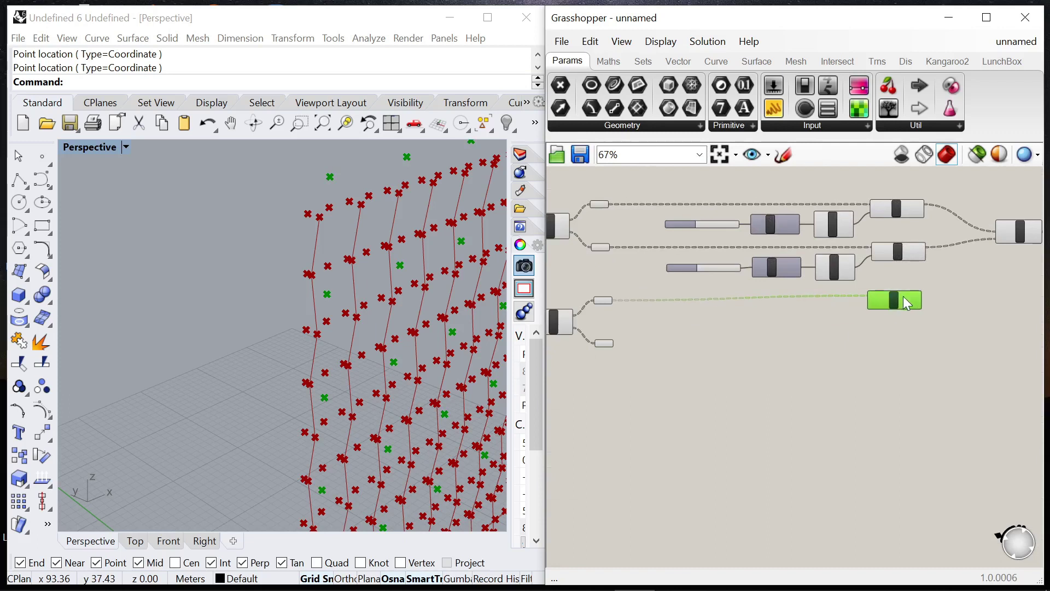
Step: Add a Unit X component and connect its Unit vector output to the new Move's Motion input
{"action": "left_click", "coordinate": [834, 317]}
{"action": "scroll", "coordinate": [829, 322], "scroll_direction": "up", "scroll_amount": 3}
{"action": "double_click", "coordinate": [826, 330]}
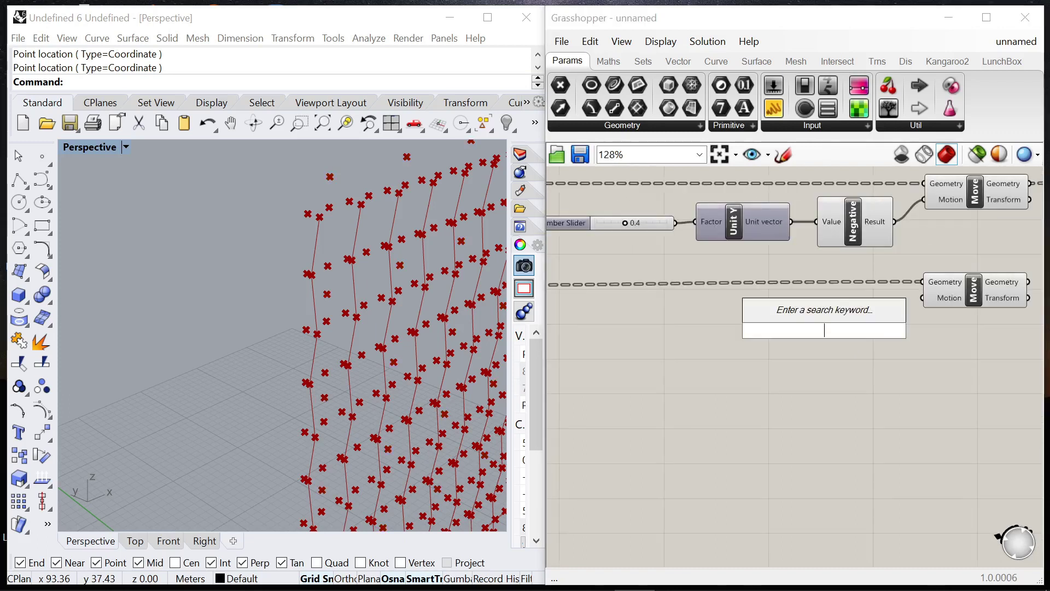
{"action": "type", "text": "unit x"}
{"action": "key", "text": "Return"}
{"action": "left_click_drag", "start_coordinate": [872, 330], "coordinate": [922, 299]}
{"action": "left_click_drag", "start_coordinate": [811, 340], "coordinate": [781, 320]}
{"action": "left_click", "coordinate": [955, 293]}
{"action": "right_click_drag", "start_coordinate": [368, 326], "coordinate": [334, 327]}
{"action": "right_click_drag", "start_coordinate": [638, 261], "coordinate": [694, 269]}
{"action": "scroll", "coordinate": [689, 335], "scroll_direction": "down", "scroll_amount": 1}
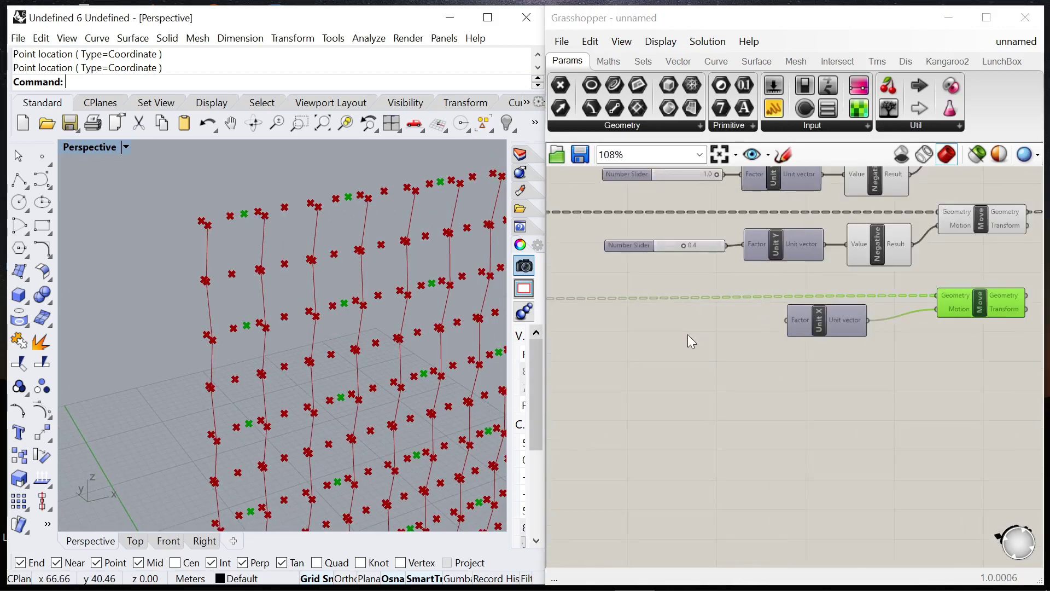
Step: Add a number slider ranging from 0 to 1.0, set it to 0.8, and connect it to the Unit X Factor input
{"action": "double_click", "coordinate": [688, 334]}
{"action": "type", "text": "0<1.0"}
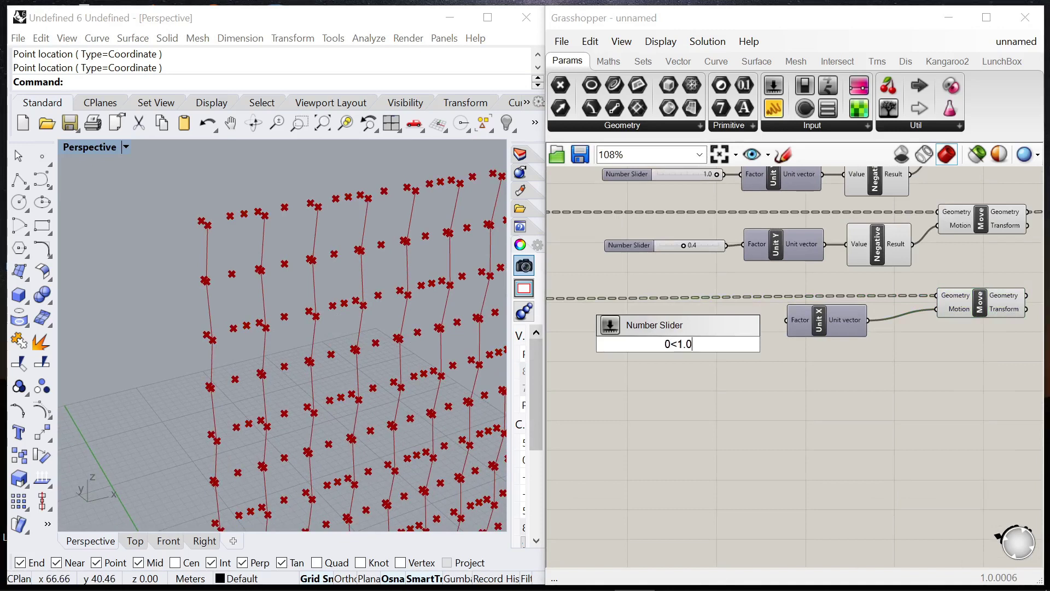
{"action": "key", "text": "Return"}
{"action": "scroll", "coordinate": [707, 351], "scroll_direction": "up", "scroll_amount": 2}
{"action": "left_click_drag", "start_coordinate": [596, 339], "coordinate": [680, 311]}
{"action": "left_click", "coordinate": [731, 362]}
{"action": "scroll", "coordinate": [731, 301], "scroll_direction": "down", "scroll_amount": 4}
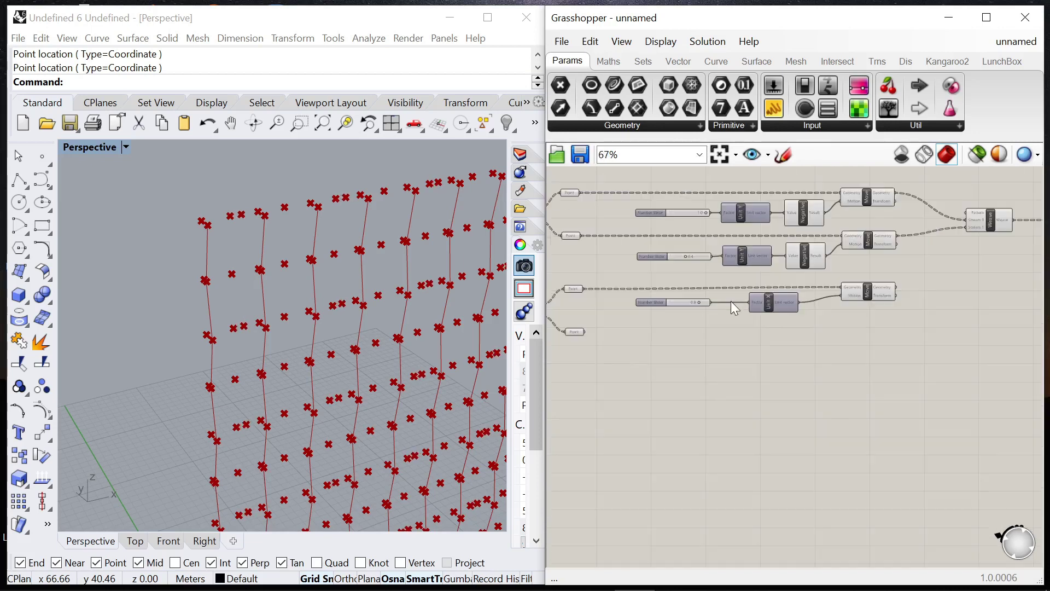
{"action": "scroll", "coordinate": [859, 304], "scroll_direction": "up", "scroll_amount": 4}
{"action": "left_click_drag", "start_coordinate": [845, 297], "coordinate": [802, 298]}
Step: Duplicate the Unit X and Move pair below, and connect the second Dispatch's List B Point to the copied Move's Geometry input
{"action": "left_click", "coordinate": [994, 339]}
{"action": "left_click_drag", "start_coordinate": [1018, 340], "coordinate": [815, 281]}
{"action": "left_click", "coordinate": [927, 330]}
{"action": "left_click_drag", "start_coordinate": [977, 280], "coordinate": [863, 352], "text": "alt"}
{"action": "scroll", "coordinate": [845, 351], "scroll_direction": "down", "scroll_amount": 2}
{"action": "left_click_drag", "start_coordinate": [656, 326], "coordinate": [939, 324]}
{"action": "scroll", "coordinate": [919, 332], "scroll_direction": "down", "scroll_amount": 1}
{"action": "right_click_drag", "start_coordinate": [962, 339], "coordinate": [846, 331]}
{"action": "left_click_drag", "start_coordinate": [892, 385], "coordinate": [657, 345]}
{"action": "left_click_drag", "start_coordinate": [881, 323], "coordinate": [1012, 312]}
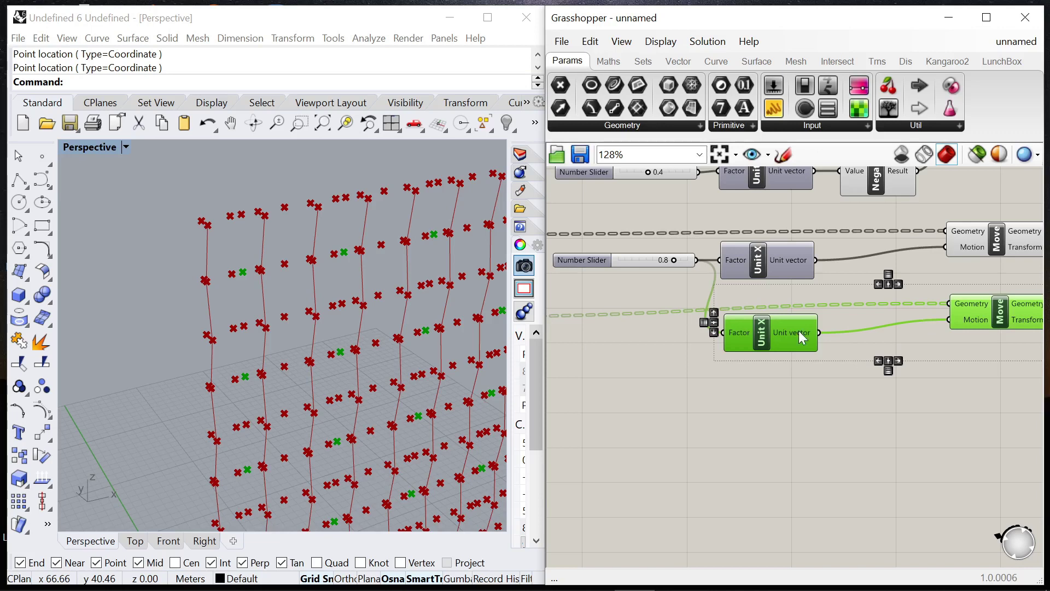
Step: Reposition the shared number slider between the two Unit X components and highlight the first Move's points
{"action": "right_click_drag", "start_coordinate": [588, 259], "coordinate": [657, 263]}
{"action": "left_click_drag", "start_coordinate": [656, 264], "coordinate": [610, 284]}
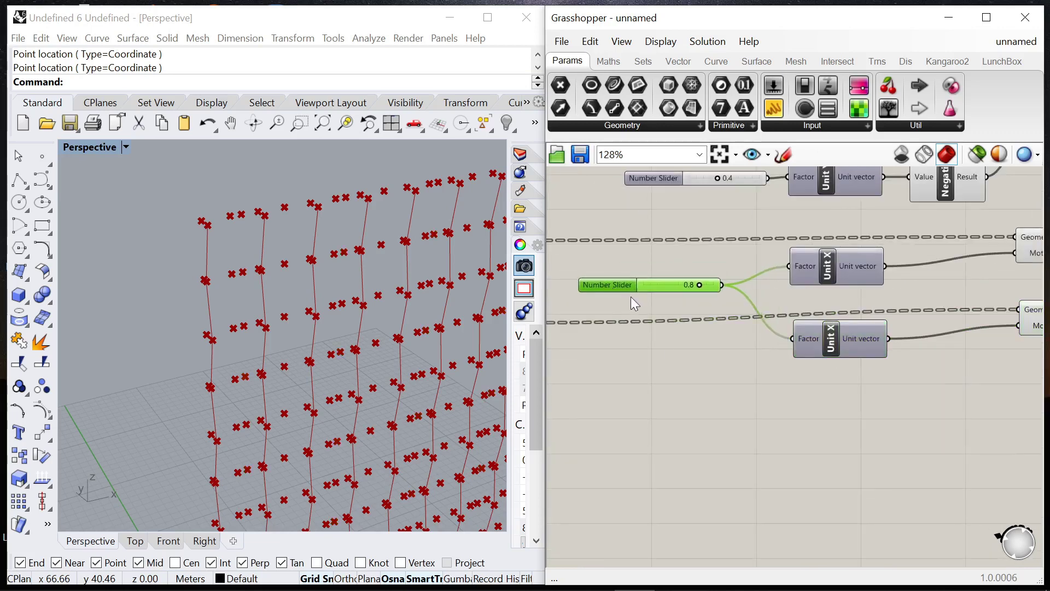
{"action": "scroll", "coordinate": [1006, 314], "scroll_direction": "down", "scroll_amount": 1}
{"action": "right_click_drag", "start_coordinate": [1006, 314], "coordinate": [836, 303]}
{"action": "left_click", "coordinate": [880, 290]}
{"action": "left_click", "coordinate": [897, 249]}
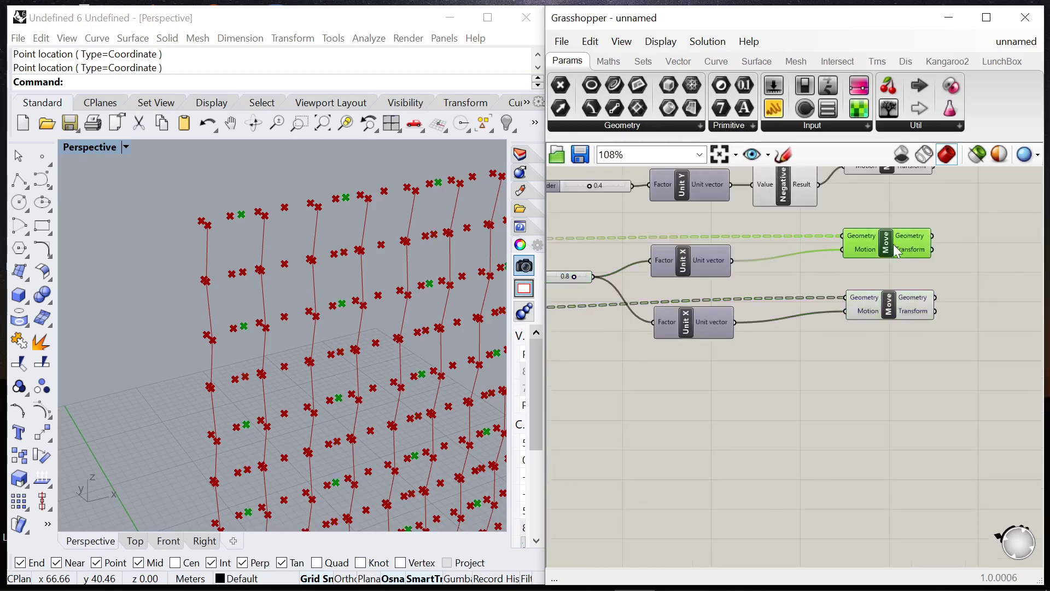
Step: Insert a Negative component between the second Unit X and the Motion input of its Move
{"action": "left_click", "coordinate": [760, 335]}
{"action": "scroll", "coordinate": [761, 335], "scroll_direction": "up", "scroll_amount": 3}
{"action": "double_click", "coordinate": [783, 350]}
{"action": "type", "text": "negati"}
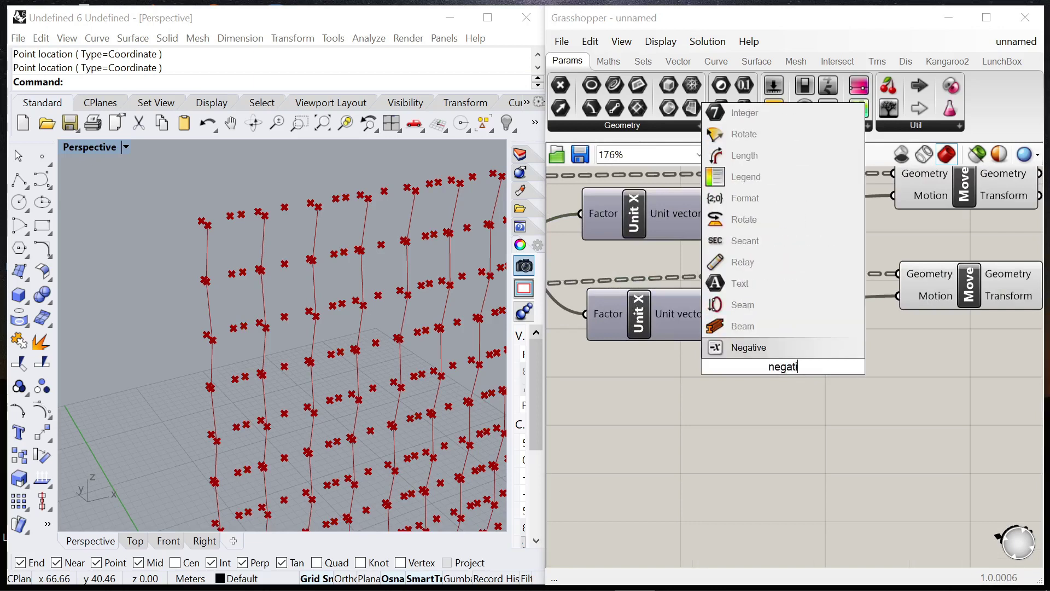
{"action": "left_click", "coordinate": [766, 346]}
{"action": "left_click_drag", "start_coordinate": [730, 366], "coordinate": [718, 314]}
{"action": "left_click_drag", "start_coordinate": [837, 366], "coordinate": [827, 324]}
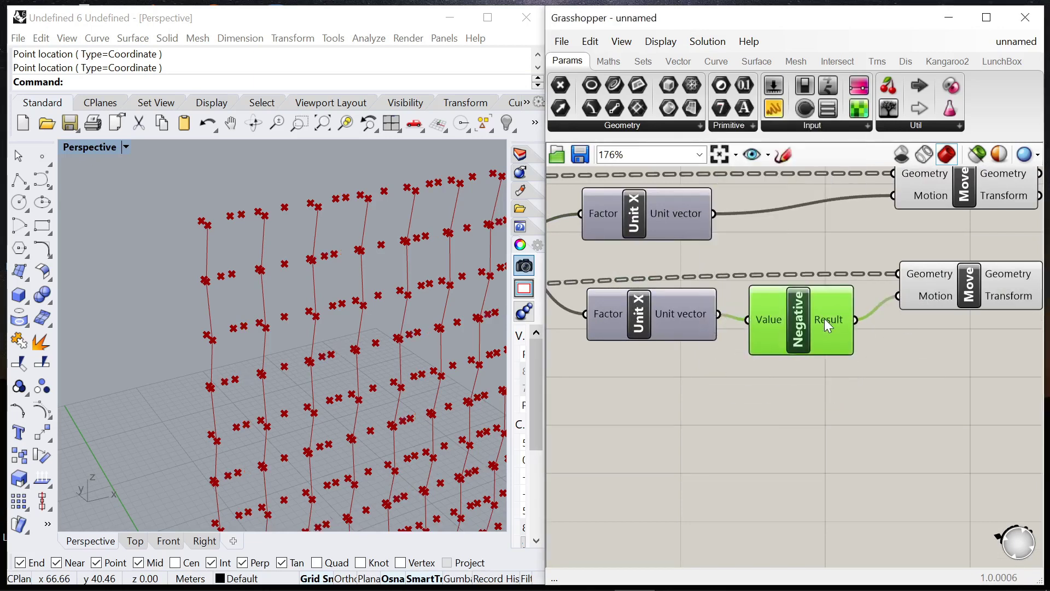
Step: Examine the points offset by the two Unit X Move components in the Rhino viewport
{"action": "left_click", "coordinate": [937, 288]}
{"action": "scroll", "coordinate": [875, 318], "scroll_direction": "down", "scroll_amount": 3}
{"action": "scroll", "coordinate": [764, 280], "scroll_direction": "up", "scroll_amount": 1}
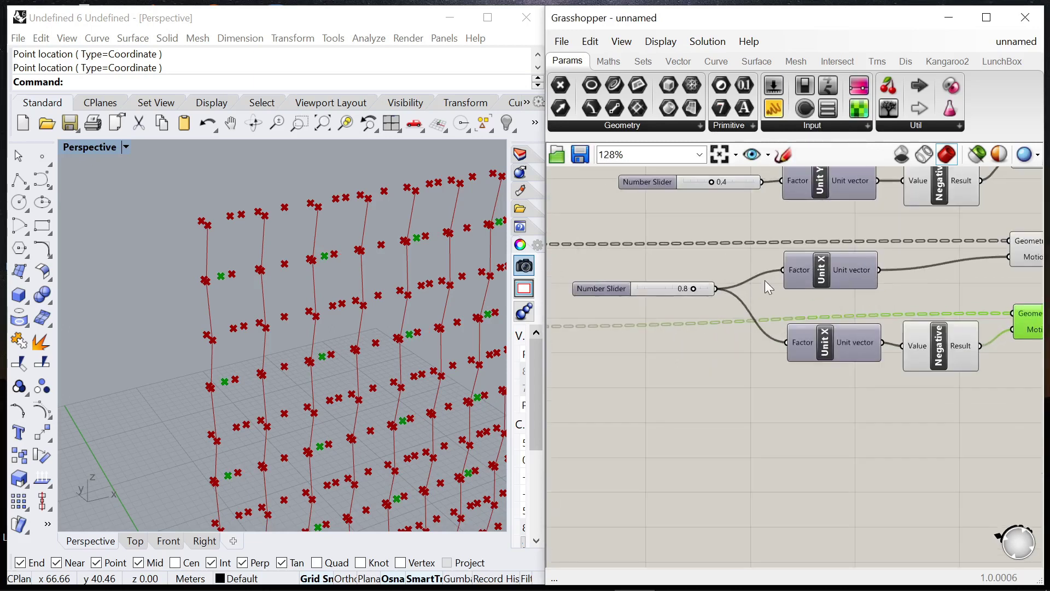
{"action": "scroll", "coordinate": [765, 280], "scroll_direction": "down", "scroll_amount": 1}
{"action": "scroll", "coordinate": [1014, 287], "scroll_direction": "up", "scroll_amount": 1}
{"action": "left_click", "coordinate": [964, 265], "text": "shift"}
{"action": "scroll", "coordinate": [576, 288], "scroll_direction": "up", "scroll_amount": 1}
{"action": "mouse_move", "coordinate": [614, 290]}
{"action": "left_mouse_down"}
{"action": "mouse_move", "coordinate": [583, 290]}
{"action": "mouse_move", "coordinate": [629, 295]}
{"action": "mouse_move", "coordinate": [552, 290]}
{"action": "mouse_move", "coordinate": [612, 290]}
{"action": "left_mouse_up"}
{"action": "left_click", "coordinate": [663, 283]}
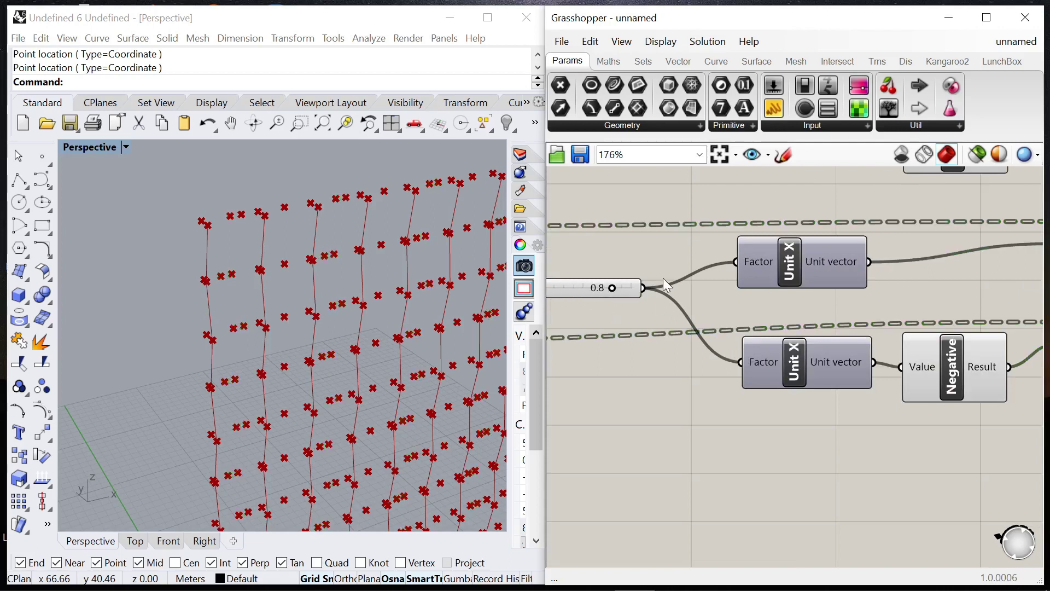
{"action": "scroll", "coordinate": [663, 278], "scroll_direction": "down", "scroll_amount": 5}
{"action": "scroll", "coordinate": [700, 288], "scroll_direction": "up", "scroll_amount": 5}
{"action": "left_click", "coordinate": [598, 290]}
{"action": "left_click", "coordinate": [645, 268]}
{"action": "scroll", "coordinate": [700, 243], "scroll_direction": "down", "scroll_amount": 3}
Step: Duplicate the Weave and PolyLine pair for the second branch, connecting its two Move Geometry outputs to Weave streams 0 and 1
{"action": "right_click_drag", "start_coordinate": [555, 259], "coordinate": [659, 263]}
{"action": "scroll", "coordinate": [660, 263], "scroll_direction": "down", "scroll_amount": 3}
{"action": "scroll", "coordinate": [917, 240], "scroll_direction": "up", "scroll_amount": 4}
{"action": "right_click_drag", "start_coordinate": [990, 208], "coordinate": [937, 242]}
{"action": "left_click_drag", "start_coordinate": [985, 263], "coordinate": [846, 212]}
{"action": "scroll", "coordinate": [872, 216], "scroll_direction": "up", "scroll_amount": 5}
{"action": "left_click_drag", "start_coordinate": [707, 275], "coordinate": [891, 335]}
{"action": "left_click_drag", "start_coordinate": [711, 394], "coordinate": [866, 360]}
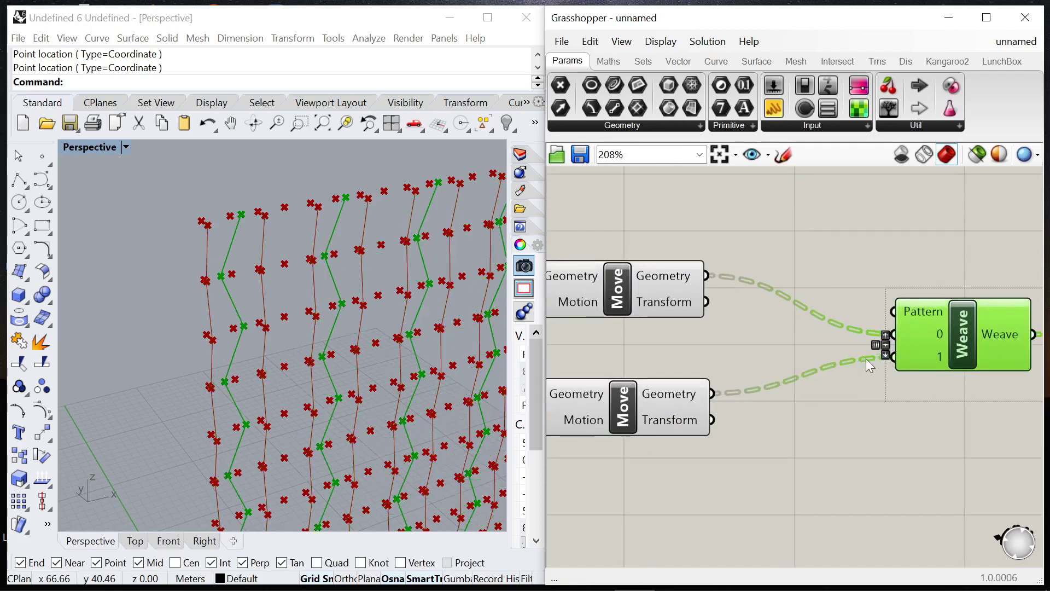
{"action": "left_click", "coordinate": [779, 331]}
{"action": "scroll", "coordinate": [766, 312], "scroll_direction": "down", "scroll_amount": 1}
{"action": "right_click_drag", "start_coordinate": [274, 317], "coordinate": [434, 260]}
{"action": "scroll", "coordinate": [744, 288], "scroll_direction": "down", "scroll_amount": 3}
{"action": "scroll", "coordinate": [744, 287], "scroll_direction": "down", "scroll_amount": 3}
{"action": "left_click_drag", "start_coordinate": [973, 353], "coordinate": [875, 316]}
{"action": "left_click", "coordinate": [936, 271]}
Step: Duplicate the second branch from Dispatch to PolyLine, and connect the third column-group Point to the copied Dispatch's List input
{"action": "scroll", "coordinate": [936, 270], "scroll_direction": "down", "scroll_amount": 1}
{"action": "left_click_drag", "start_coordinate": [1003, 323], "coordinate": [589, 271]}
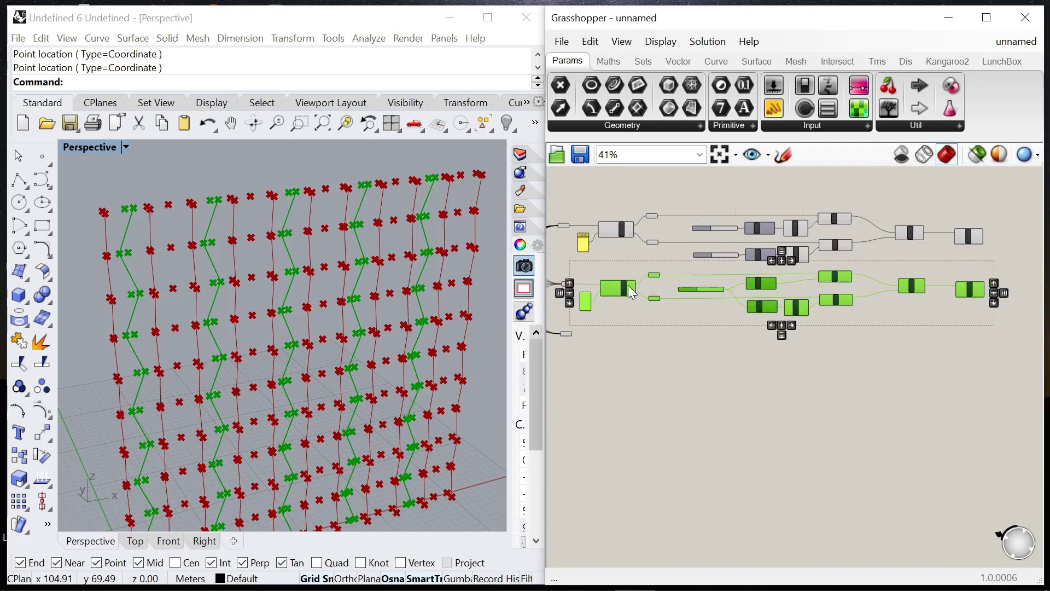
{"action": "scroll", "coordinate": [602, 343], "scroll_direction": "up", "scroll_amount": 6}
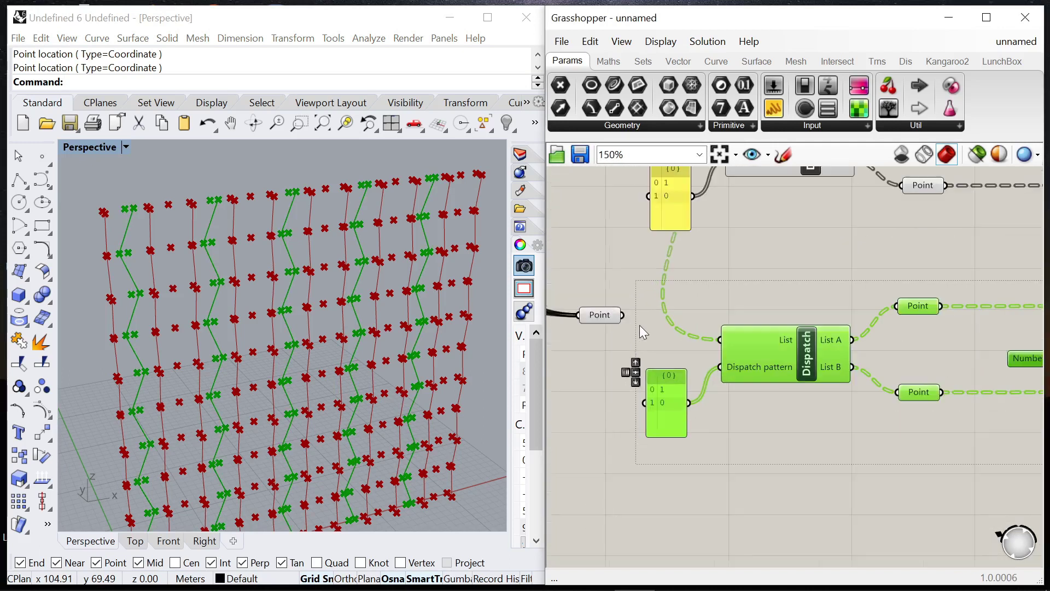
{"action": "left_click_drag", "start_coordinate": [623, 315], "coordinate": [720, 340]}
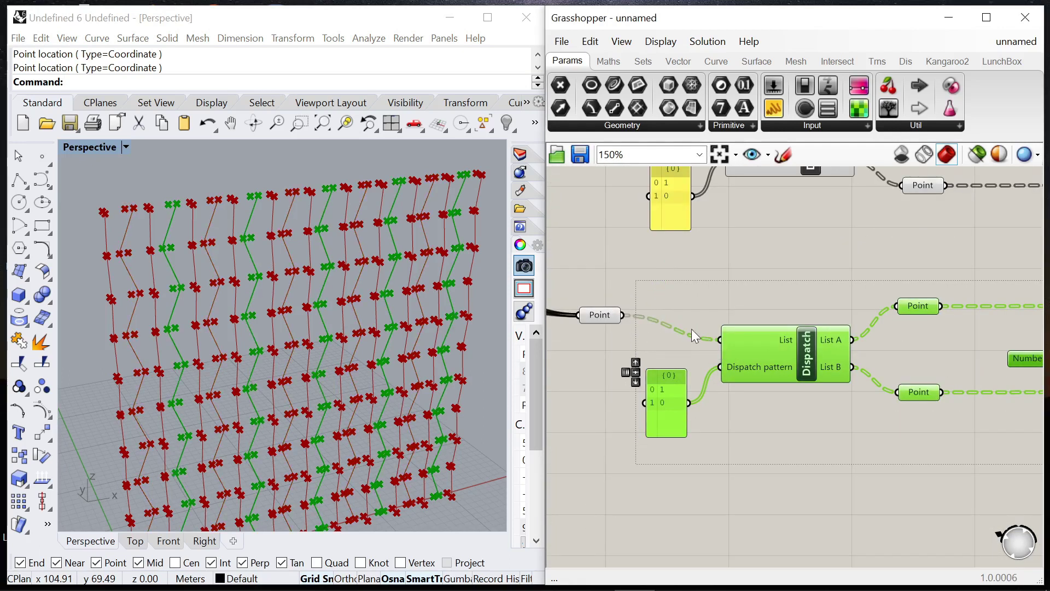
{"action": "scroll", "coordinate": [651, 315], "scroll_direction": "down", "scroll_amount": 5}
{"action": "scroll", "coordinate": [638, 313], "scroll_direction": "up", "scroll_amount": 2}
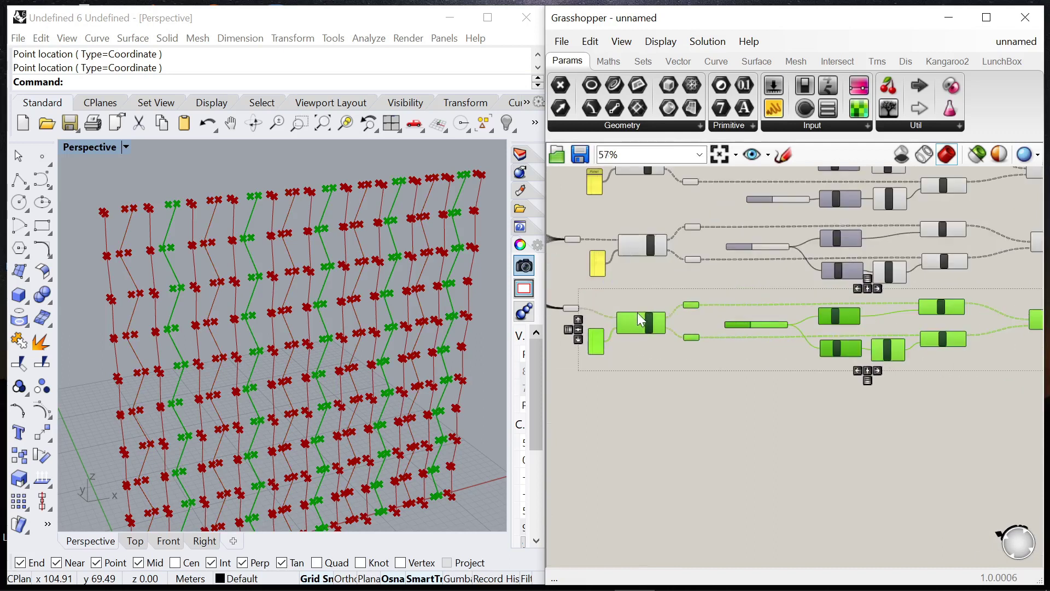
Step: Try the dispatch pattern 0, 1 in the third branch's panel, and restore the pattern 1, 0
{"action": "left_click", "coordinate": [640, 274]}
{"action": "scroll", "coordinate": [640, 274], "scroll_direction": "up", "scroll_amount": 3}
{"action": "scroll", "coordinate": [650, 314], "scroll_direction": "up", "scroll_amount": 5}
{"action": "double_click", "coordinate": [649, 346]}
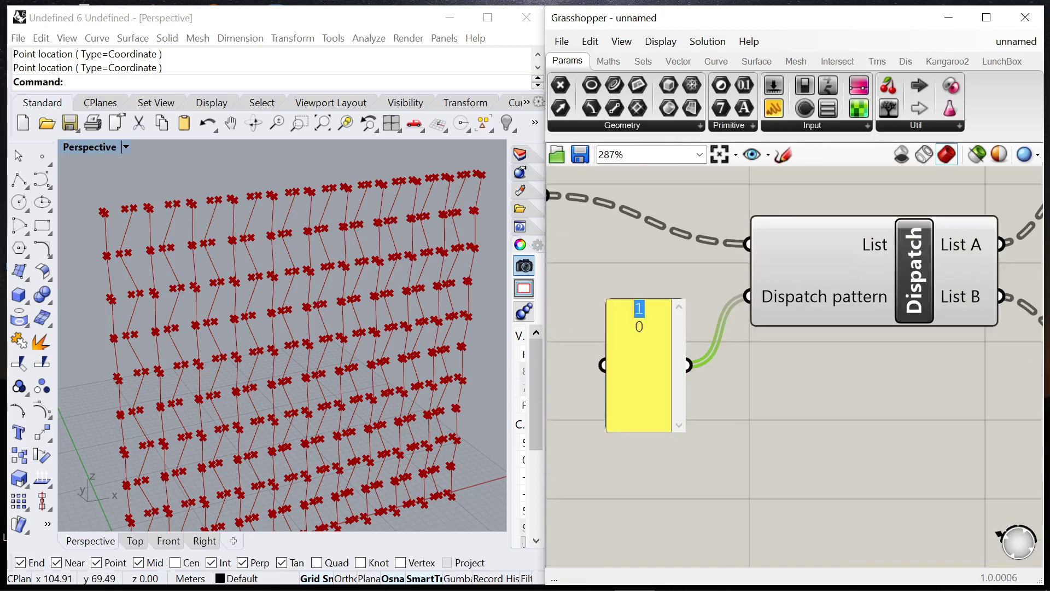
{"action": "left_click", "coordinate": [767, 431]}
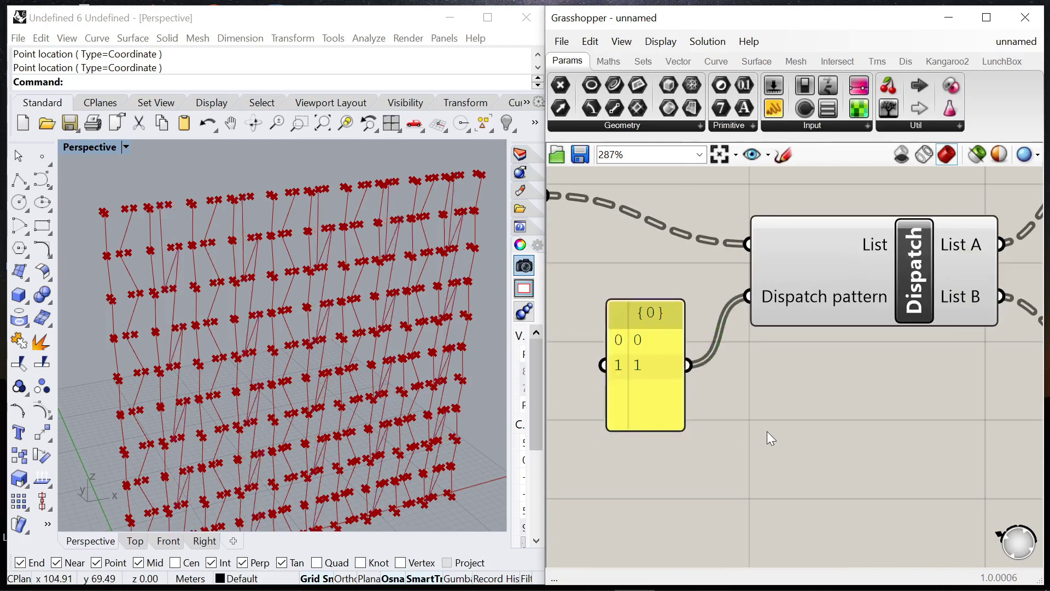
{"action": "scroll", "coordinate": [604, 311], "scroll_direction": "down", "scroll_amount": 3}
{"action": "left_click", "coordinate": [612, 317]}
{"action": "left_click", "coordinate": [686, 333]}
{"action": "scroll", "coordinate": [659, 280], "scroll_direction": "down", "scroll_amount": 4}
{"action": "scroll", "coordinate": [655, 345], "scroll_direction": "up", "scroll_amount": 3}
{"action": "double_click", "coordinate": [655, 346]}
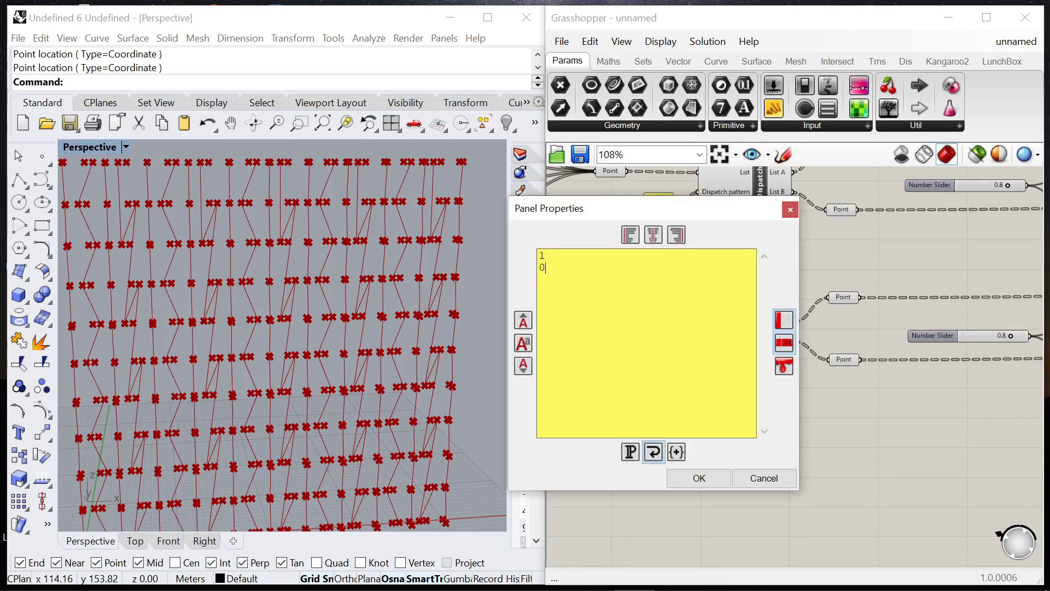
{"action": "left_click", "coordinate": [704, 478]}
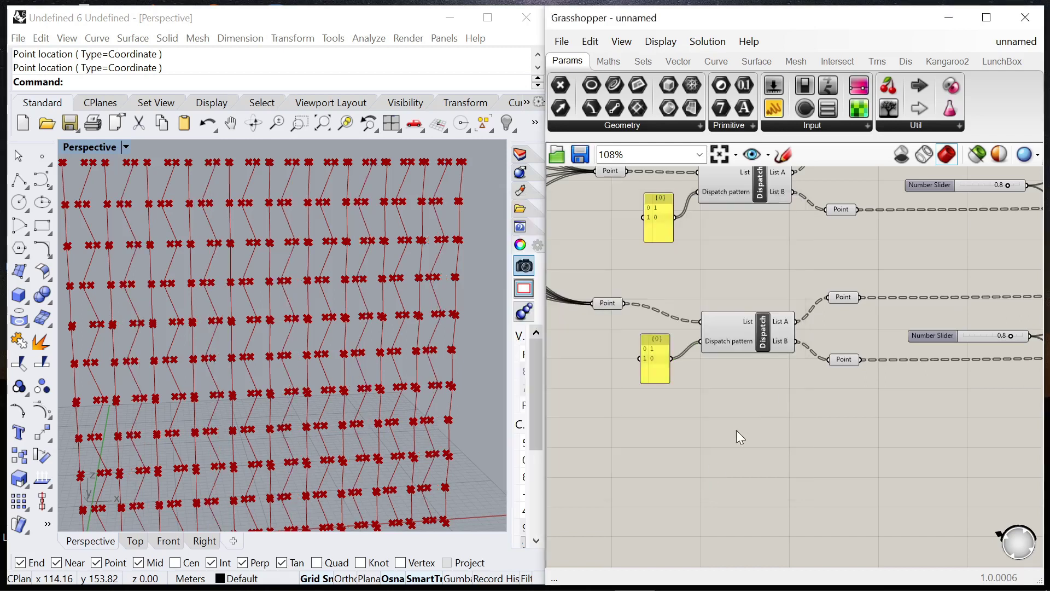
Step: Duplicate the third branch's Negative component and insert the copy between the upper Unit X and its Move's Motion input
{"action": "scroll", "coordinate": [713, 313], "scroll_direction": "down", "scroll_amount": 5}
{"action": "scroll", "coordinate": [826, 321], "scroll_direction": "up", "scroll_amount": 6}
{"action": "scroll", "coordinate": [781, 353], "scroll_direction": "down", "scroll_amount": 1}
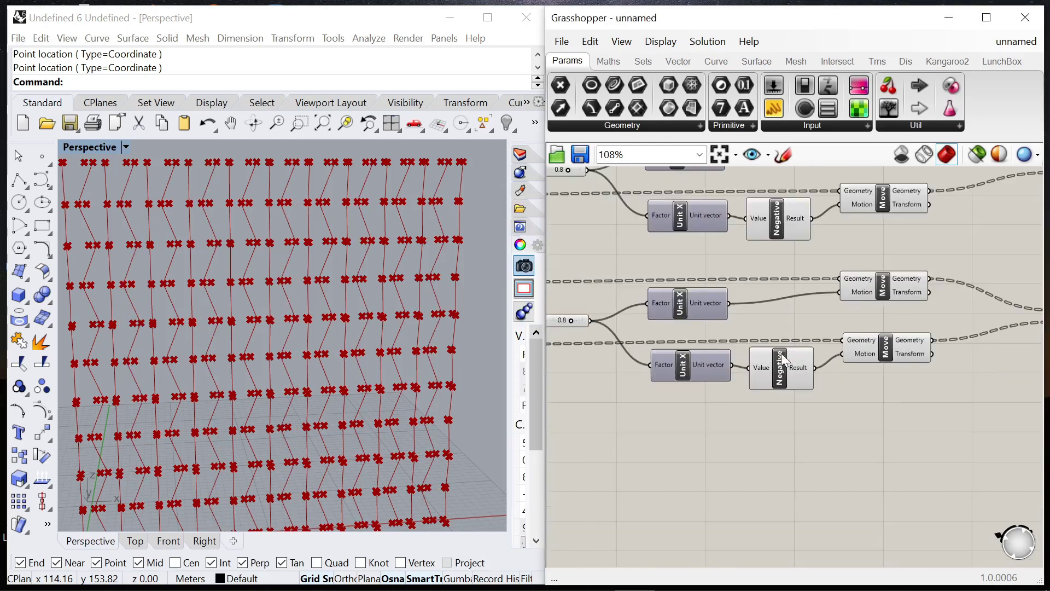
{"action": "left_click_drag", "start_coordinate": [775, 370], "coordinate": [781, 311], "text": "alt"}
{"action": "scroll", "coordinate": [755, 303], "scroll_direction": "up", "scroll_amount": 3}
{"action": "left_click_drag", "start_coordinate": [711, 303], "coordinate": [732, 308]}
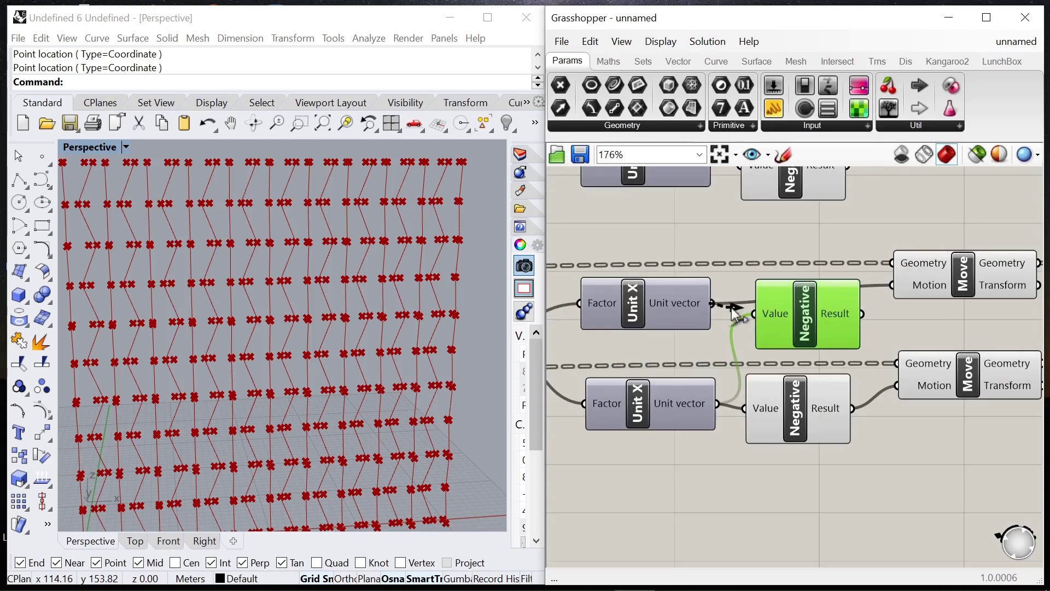
{"action": "left_click_drag", "start_coordinate": [863, 314], "coordinate": [893, 285]}
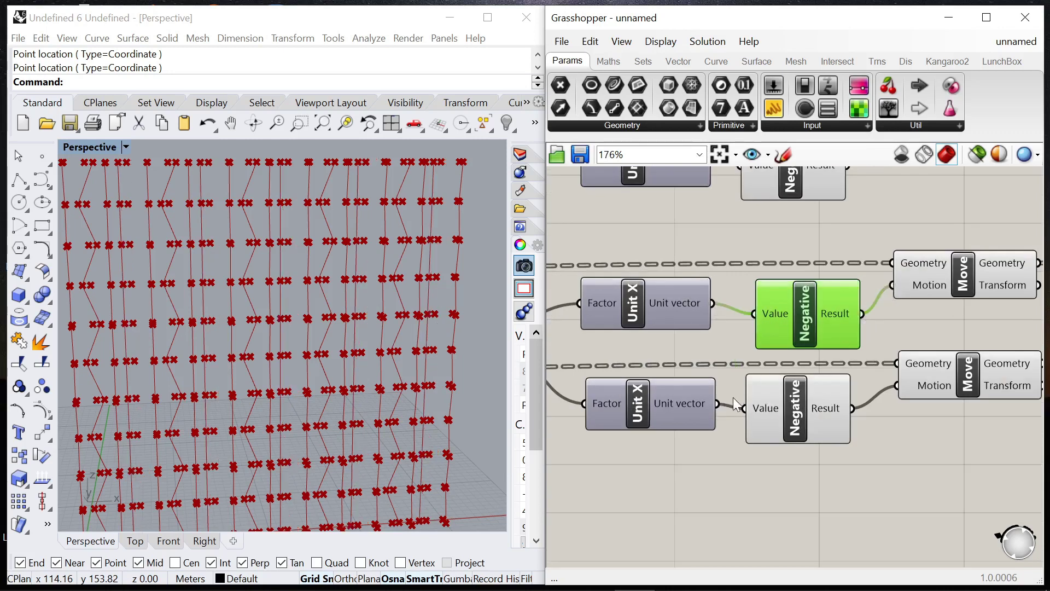
Step: Delete the third branch's original Negative component and connect the lower Unit X directly to its Move's Motion input
{"action": "left_click", "coordinate": [797, 402]}
{"action": "key", "text": "Delete"}
{"action": "left_click_drag", "start_coordinate": [717, 403], "coordinate": [897, 386]}
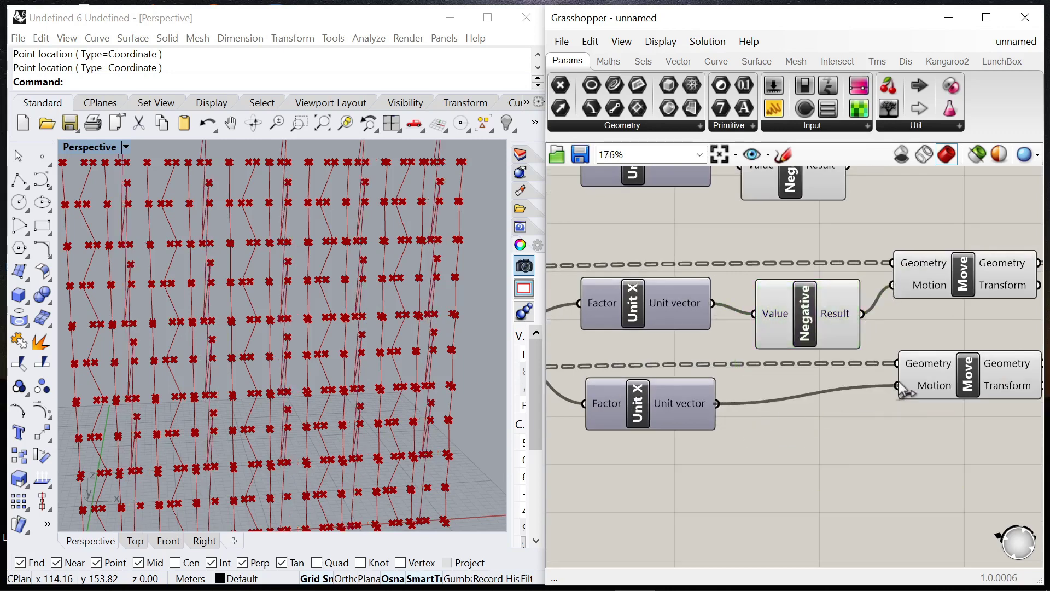
Step: Examine the points and polylines produced by the Weave and PolyLine components of each branch
{"action": "scroll", "coordinate": [735, 332], "scroll_direction": "down", "scroll_amount": 5}
{"action": "scroll", "coordinate": [988, 318], "scroll_direction": "up", "scroll_amount": 1}
{"action": "right_click_drag", "start_coordinate": [989, 318], "coordinate": [852, 339]}
{"action": "left_click", "coordinate": [851, 338]}
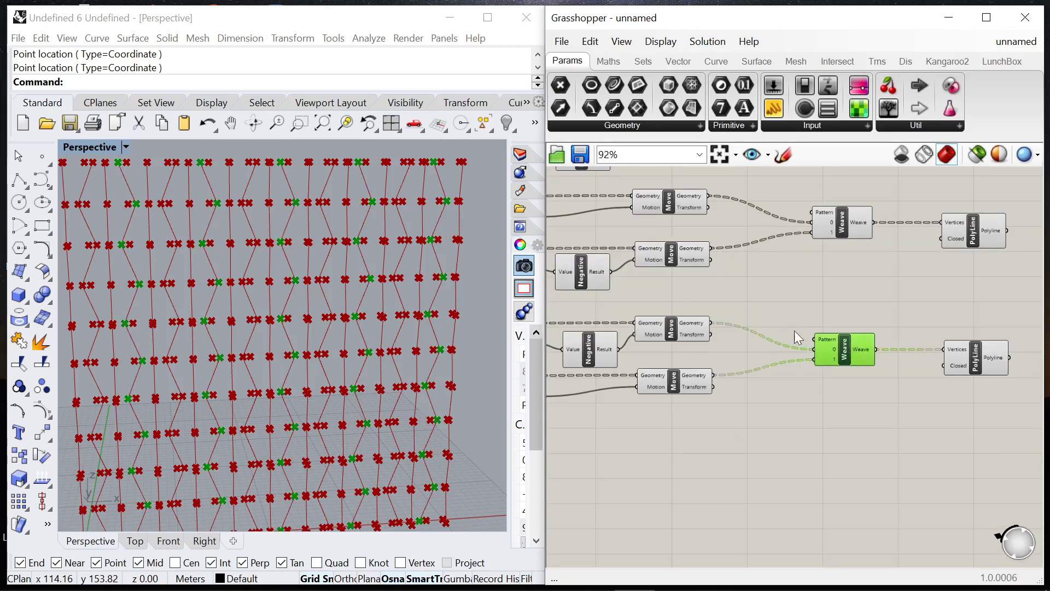
{"action": "right_click_drag", "start_coordinate": [970, 349], "coordinate": [883, 345]}
{"action": "scroll", "coordinate": [883, 346], "scroll_direction": "down", "scroll_amount": 1}
{"action": "left_click", "coordinate": [886, 353]}
{"action": "left_click", "coordinate": [885, 241]}
{"action": "scroll", "coordinate": [864, 246], "scroll_direction": "down", "scroll_amount": 1}
{"action": "left_click", "coordinate": [873, 288]}
{"action": "left_click", "coordinate": [811, 202]}
Step: Turn off the preview of the components upstream of the three Weave components
{"action": "scroll", "coordinate": [863, 235], "scroll_direction": "down", "scroll_amount": 3}
{"action": "scroll", "coordinate": [855, 265], "scroll_direction": "up", "scroll_amount": 3}
{"action": "scroll", "coordinate": [805, 250], "scroll_direction": "down", "scroll_amount": 7}
{"action": "scroll", "coordinate": [810, 274], "scroll_direction": "down", "scroll_amount": 2}
{"action": "left_click_drag", "start_coordinate": [779, 312], "coordinate": [604, 234]}
{"action": "right_click", "coordinate": [668, 203]}
{"action": "left_click", "coordinate": [714, 227]}
{"action": "left_click", "coordinate": [773, 231]}
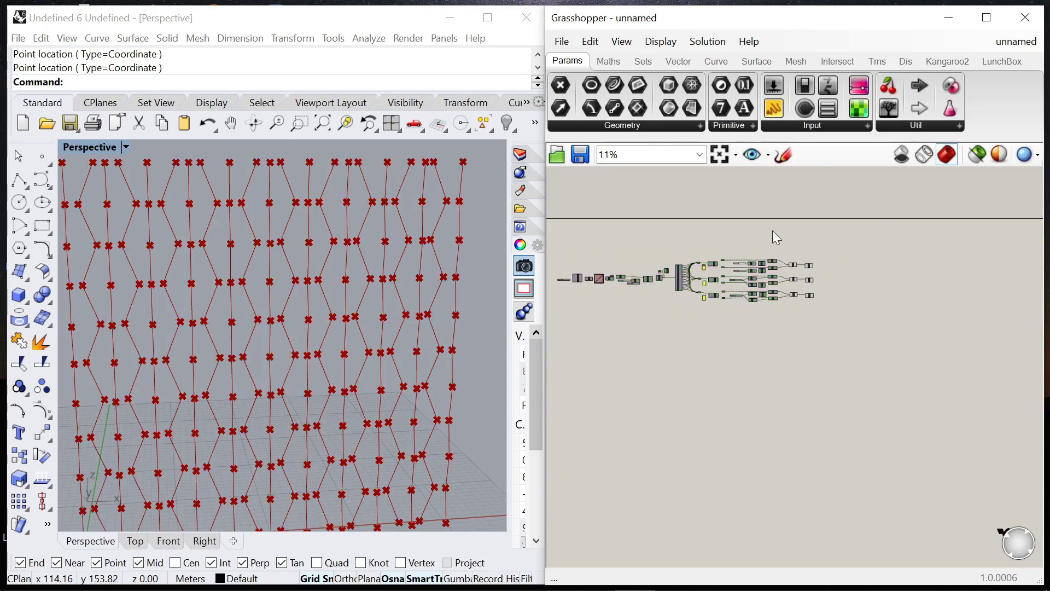
Step: Inspect each Weave and PolyLine output in turn against the whole panel in the Rhino viewport
{"action": "scroll", "coordinate": [794, 268], "scroll_direction": "up", "scroll_amount": 12}
{"action": "scroll", "coordinate": [795, 269], "scroll_direction": "up", "scroll_amount": 2}
{"action": "left_click", "coordinate": [793, 246]}
{"action": "left_click", "coordinate": [819, 374]}
{"action": "left_click", "coordinate": [829, 515]}
{"action": "right_click_drag", "start_coordinate": [767, 306], "coordinate": [687, 303]}
{"action": "left_click", "coordinate": [879, 246]}
{"action": "left_click", "coordinate": [891, 386]}
{"action": "left_click", "coordinate": [899, 539]}
{"action": "scroll", "coordinate": [794, 279], "scroll_direction": "down", "scroll_amount": 1}
{"action": "scroll", "coordinate": [361, 306], "scroll_direction": "down", "scroll_amount": 4}
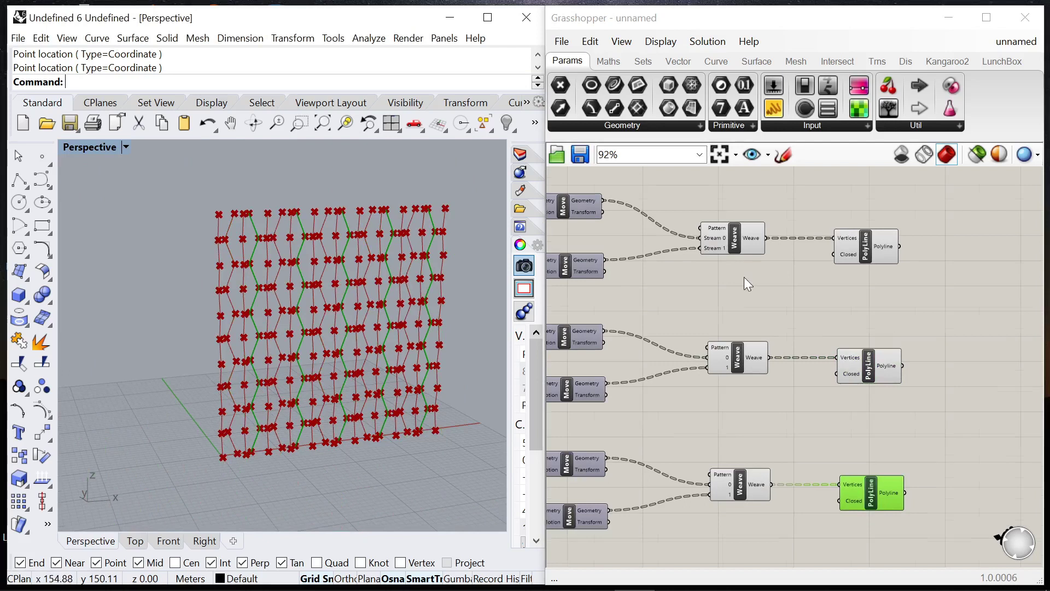
Step: Add a Weave component and connect the three branches' PolyLine outputs to its streams 0, 1 and 2
{"action": "scroll", "coordinate": [816, 301], "scroll_direction": "up", "scroll_amount": 1}
{"action": "double_click", "coordinate": [887, 327]}
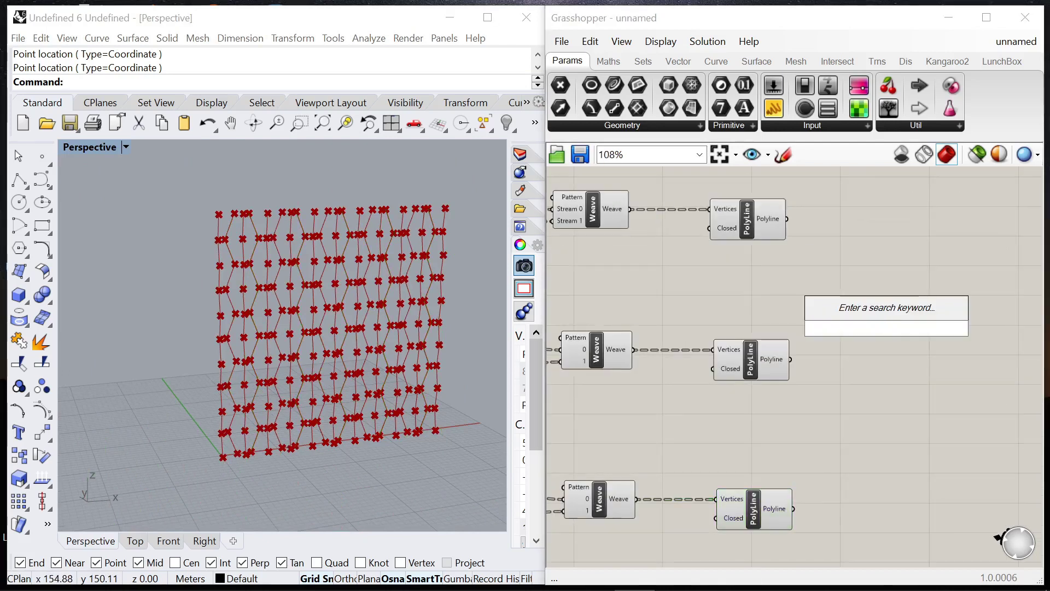
{"action": "type", "text": "weave"}
{"action": "key", "text": "Return"}
{"action": "scroll", "coordinate": [837, 338], "scroll_direction": "up", "scroll_amount": 1}
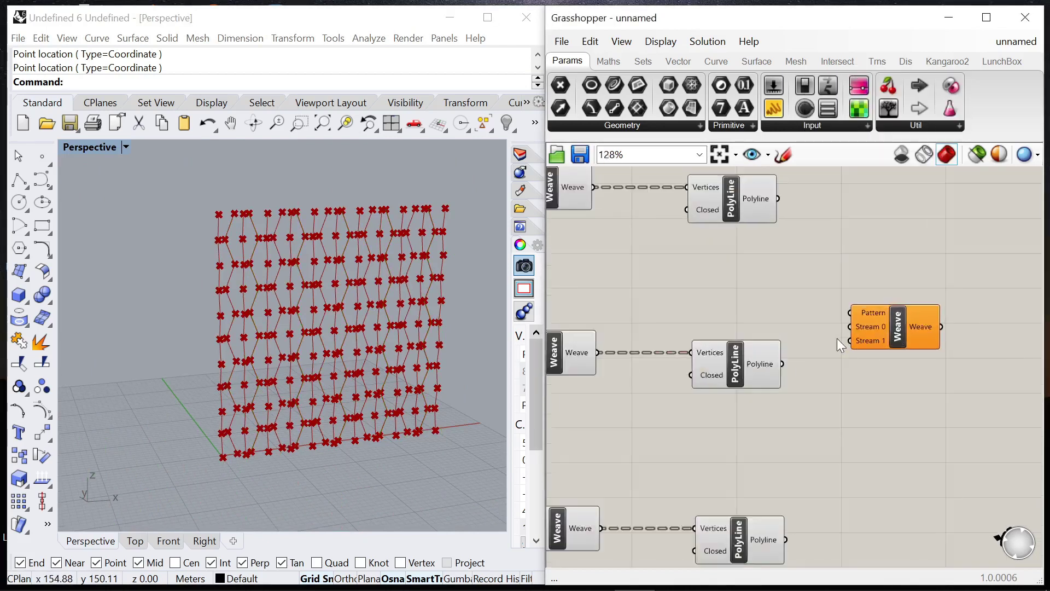
{"action": "scroll", "coordinate": [867, 339], "scroll_direction": "up", "scroll_amount": 8}
{"action": "left_click", "coordinate": [892, 346]}
{"action": "scroll", "coordinate": [881, 339], "scroll_direction": "down", "scroll_amount": 8}
{"action": "left_click_drag", "start_coordinate": [803, 197], "coordinate": [880, 318]}
{"action": "left_click_drag", "start_coordinate": [812, 539], "coordinate": [973, 369]}
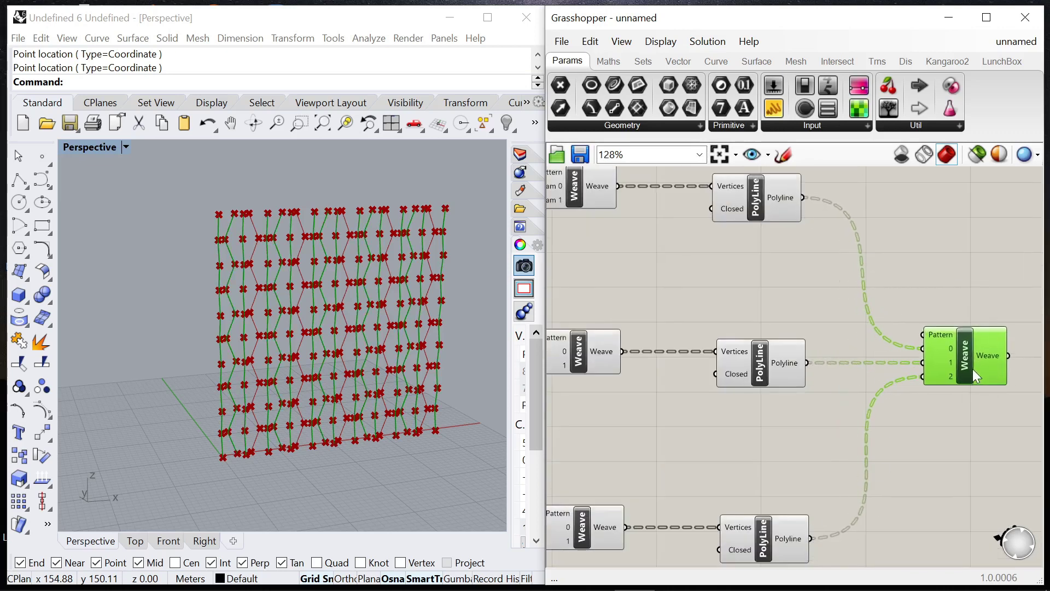
Step: Flatten the Polyline output of all three PolyLine components feeding the final Weave
{"action": "scroll", "coordinate": [796, 196], "scroll_direction": "up", "scroll_amount": 3}
{"action": "right_click", "coordinate": [762, 195]}
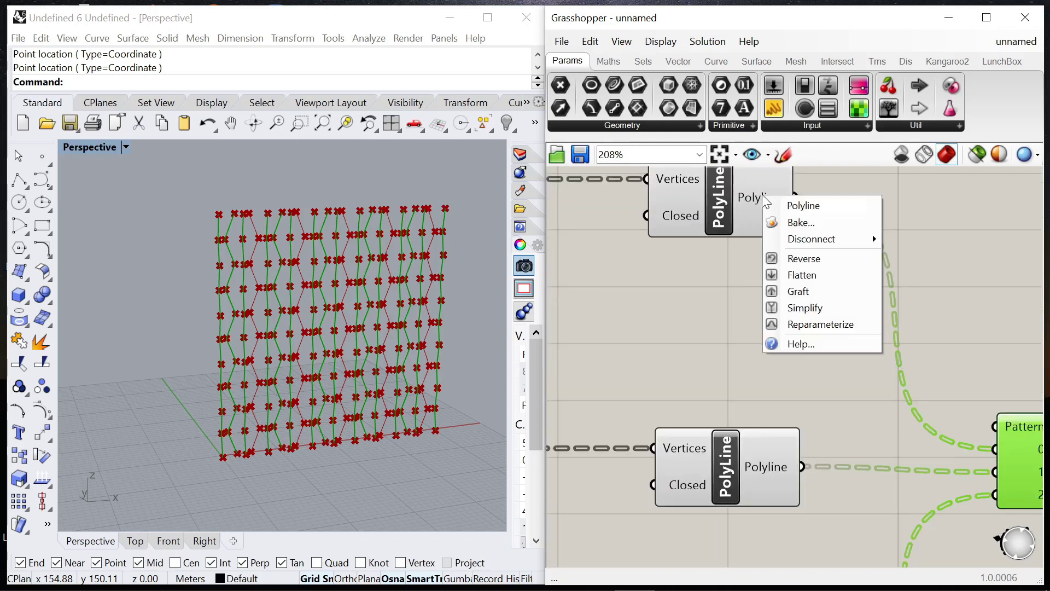
{"action": "left_click", "coordinate": [777, 273]}
{"action": "right_click", "coordinate": [762, 465]}
{"action": "left_click", "coordinate": [791, 511]}
{"action": "scroll", "coordinate": [751, 318], "scroll_direction": "down", "scroll_amount": 1}
{"action": "right_click_drag", "start_coordinate": [751, 319], "coordinate": [705, 140]}
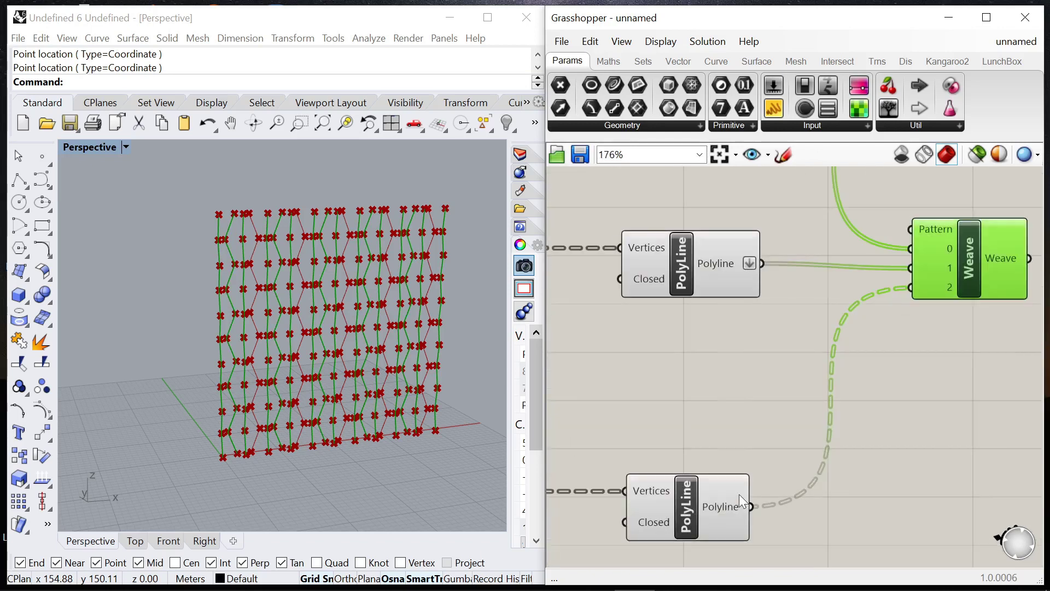
{"action": "right_click", "coordinate": [722, 502]}
{"action": "left_click", "coordinate": [755, 510]}
Step: Add a Panel and connect it to the final Weave's Pattern input
{"action": "scroll", "coordinate": [778, 320], "scroll_direction": "down", "scroll_amount": 3}
{"action": "scroll", "coordinate": [911, 278], "scroll_direction": "up", "scroll_amount": 3}
{"action": "right_click_drag", "start_coordinate": [912, 278], "coordinate": [943, 277]}
{"action": "scroll", "coordinate": [885, 248], "scroll_direction": "down", "scroll_amount": 2}
{"action": "scroll", "coordinate": [884, 244], "scroll_direction": "up", "scroll_amount": 2}
{"action": "double_click", "coordinate": [868, 244]}
{"action": "type", "text": "panel"}
{"action": "key", "text": "Return"}
{"action": "left_click_drag", "start_coordinate": [869, 245], "coordinate": [782, 224]}
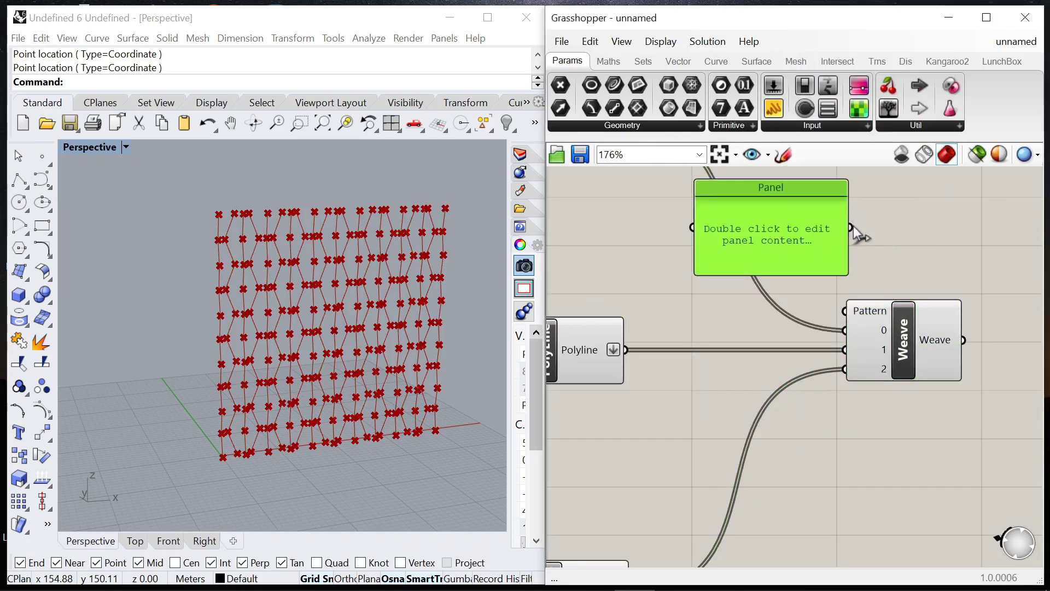
{"action": "left_click_drag", "start_coordinate": [851, 227], "coordinate": [846, 311]}
Step: Turn off Multiline Data on the pattern Panel and enter 0, 1, 0, 2 on separate lines
{"action": "right_click", "coordinate": [784, 219]}
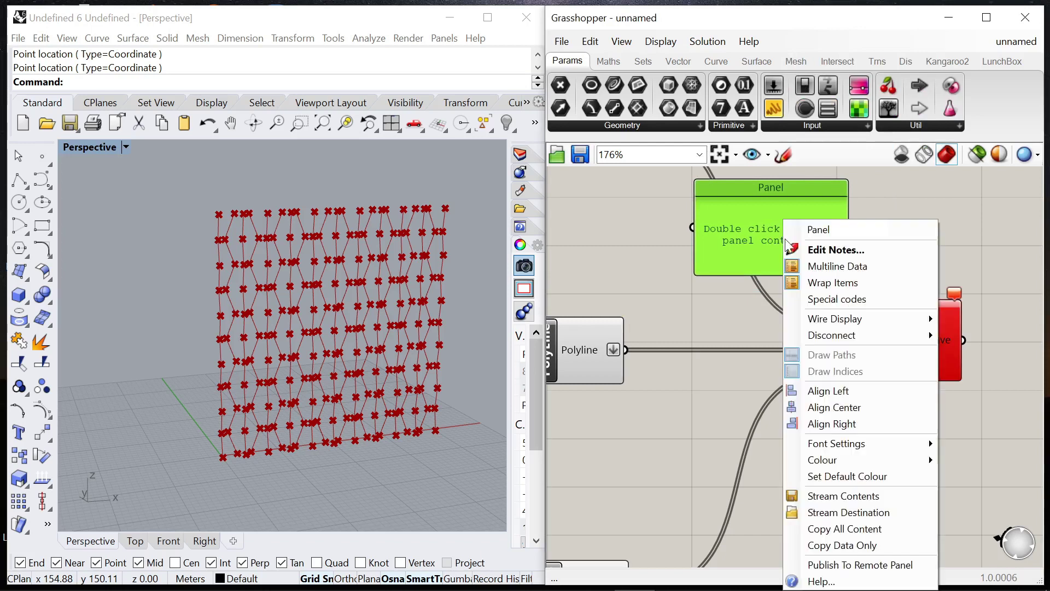
{"action": "left_click", "coordinate": [830, 268]}
{"action": "scroll", "coordinate": [849, 313], "scroll_direction": "down", "scroll_amount": 1}
{"action": "double_click", "coordinate": [806, 271]}
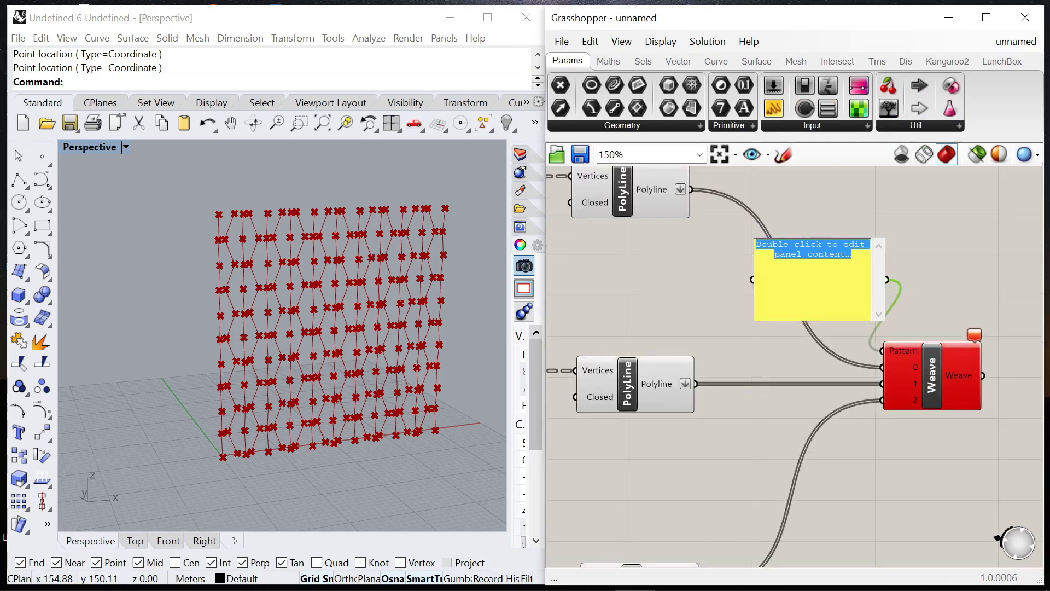
{"action": "type", "text": "0"}
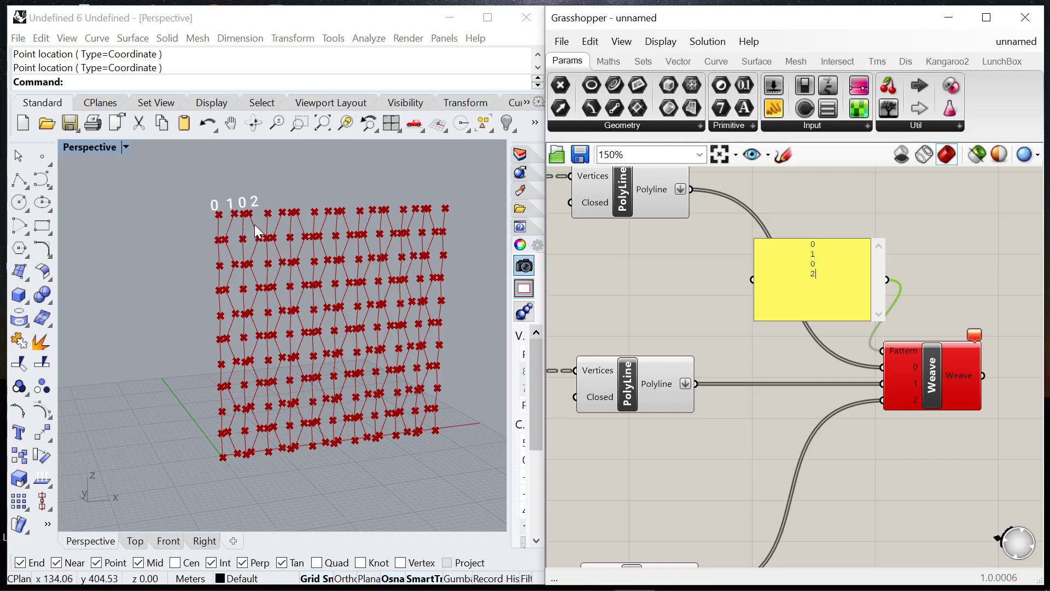
{"action": "left_click", "coordinate": [927, 295]}
Step: Resize the pattern Panel to a narrow, taller box and place it near the final Weave
{"action": "scroll", "coordinate": [908, 273], "scroll_direction": "up", "scroll_amount": 3}
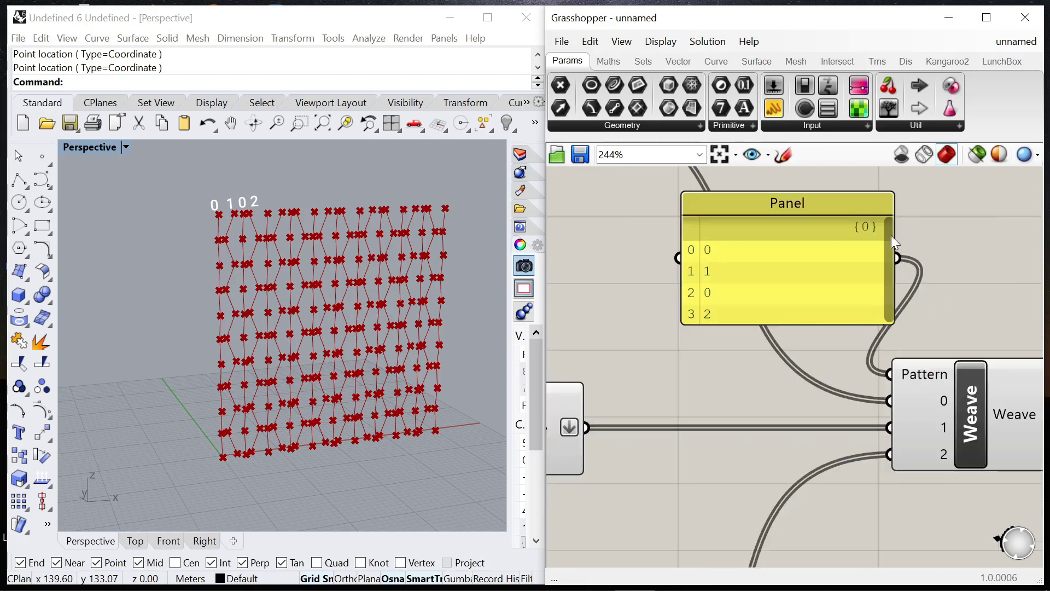
{"action": "left_click_drag", "start_coordinate": [894, 206], "coordinate": [744, 221]}
{"action": "left_click_drag", "start_coordinate": [712, 321], "coordinate": [711, 344]}
{"action": "scroll", "coordinate": [693, 359], "scroll_direction": "down", "scroll_amount": 3}
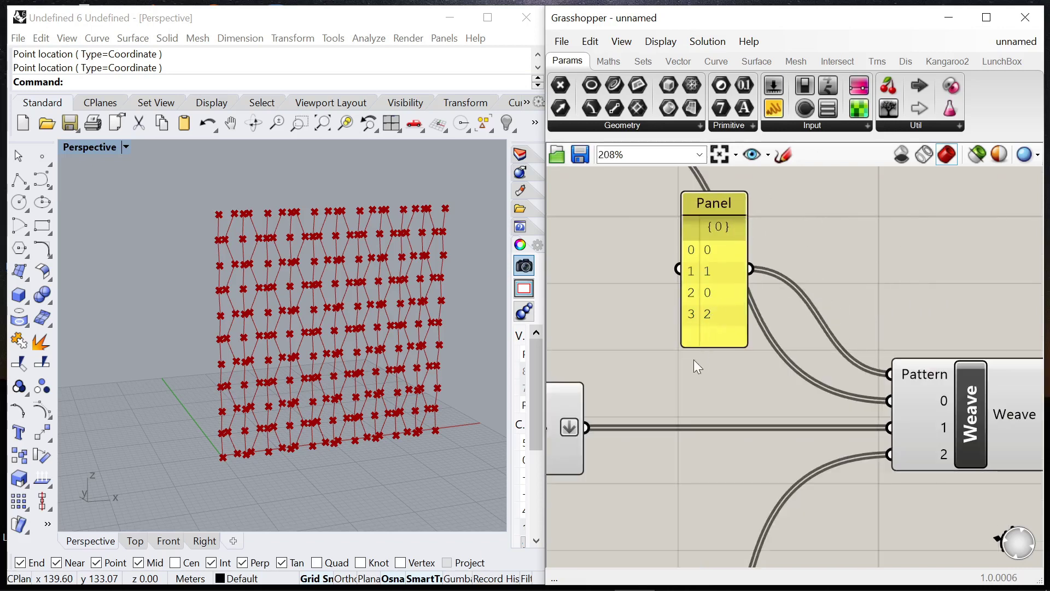
{"action": "right_click_drag", "start_coordinate": [856, 383], "coordinate": [793, 383]}
{"action": "left_click_drag", "start_coordinate": [793, 383], "coordinate": [840, 383]}
{"action": "left_click_drag", "start_coordinate": [651, 285], "coordinate": [751, 274]}
{"action": "left_click", "coordinate": [844, 395]}
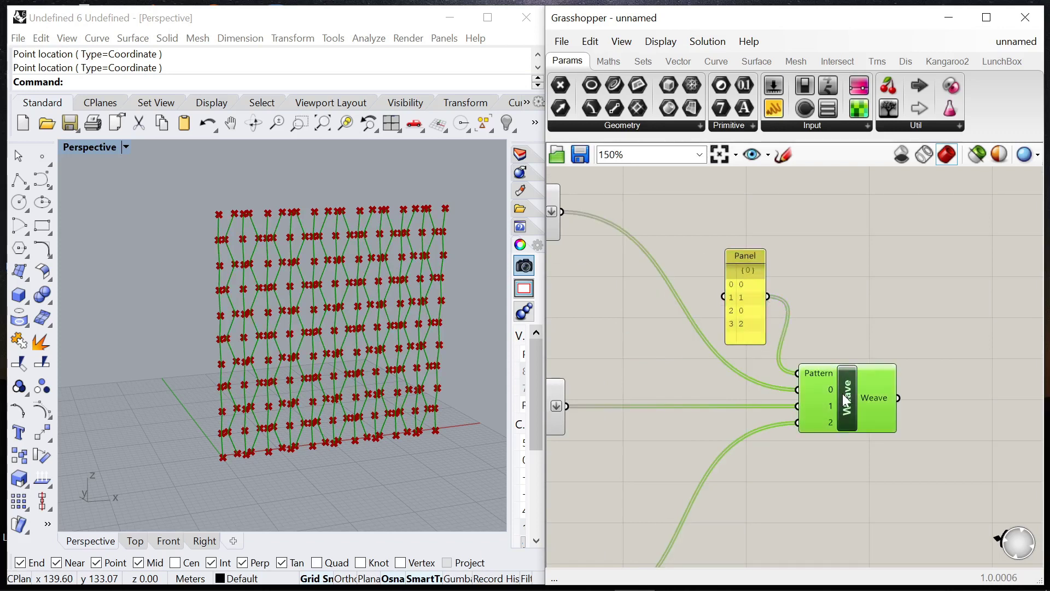
Step: Add a Loft component and connect the final Weave's output to its Curves input
{"action": "scroll", "coordinate": [757, 248], "scroll_direction": "down", "scroll_amount": 4}
{"action": "left_click", "coordinate": [798, 227]}
{"action": "scroll", "coordinate": [860, 360], "scroll_direction": "up", "scroll_amount": 3}
{"action": "double_click", "coordinate": [865, 359]}
{"action": "type", "text": "lo"}
{"action": "key", "text": "Return"}
{"action": "scroll", "coordinate": [842, 320], "scroll_direction": "up", "scroll_amount": 3}
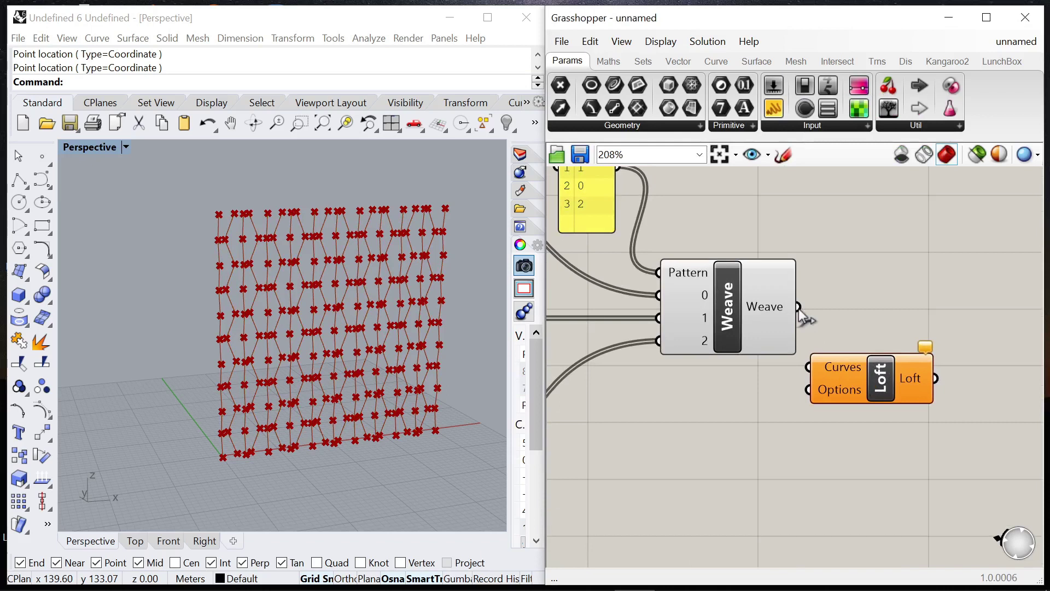
{"action": "left_click_drag", "start_coordinate": [799, 308], "coordinate": [881, 332]}
{"action": "scroll", "coordinate": [236, 328], "scroll_direction": "up", "scroll_amount": 5}
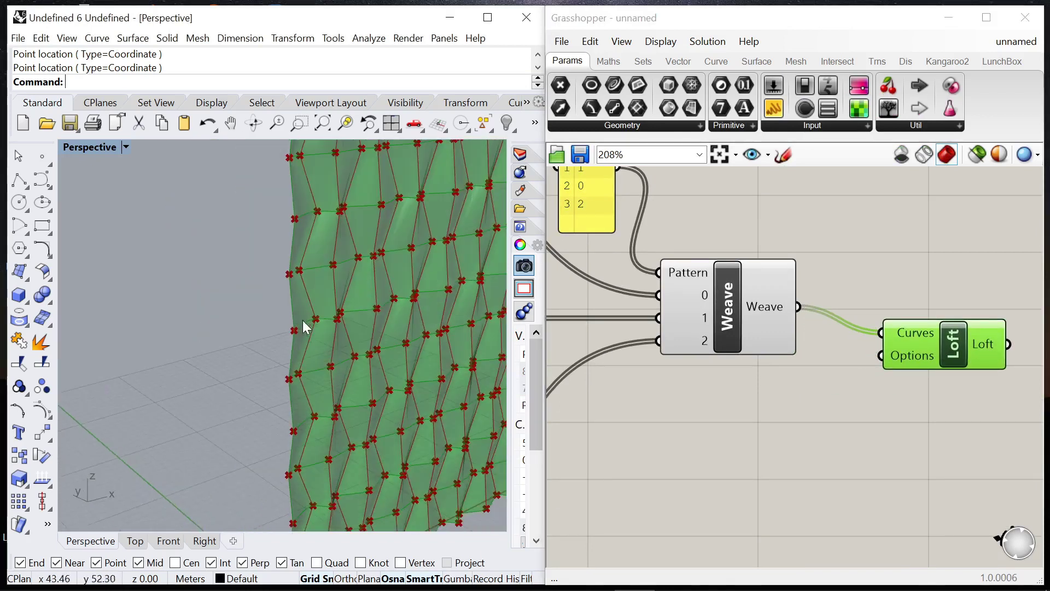
{"action": "scroll", "coordinate": [307, 322], "scroll_direction": "up", "scroll_amount": 5}
Step: Set the Loft's loft type to Straight and review the resulting surface and loft options
{"action": "left_click_drag", "start_coordinate": [919, 342], "coordinate": [931, 327]}
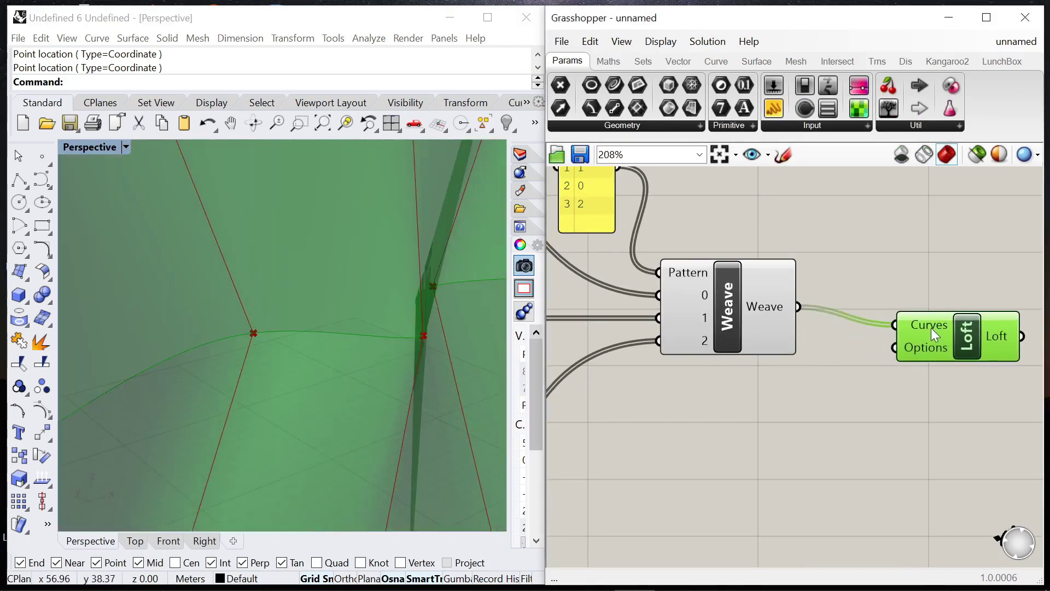
{"action": "scroll", "coordinate": [808, 313], "scroll_direction": "down", "scroll_amount": 2}
{"action": "scroll", "coordinate": [841, 327], "scroll_direction": "up", "scroll_amount": 2}
{"action": "right_click", "coordinate": [837, 319]}
{"action": "mouse_move", "coordinate": [912, 452]}
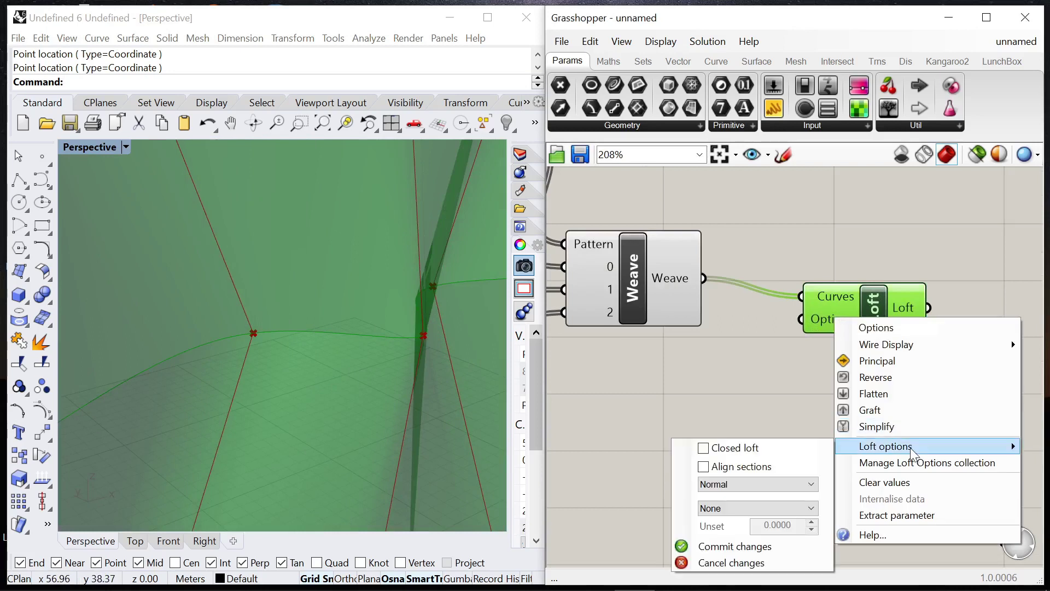
{"action": "left_click", "coordinate": [812, 484]}
{"action": "left_click", "coordinate": [714, 529]}
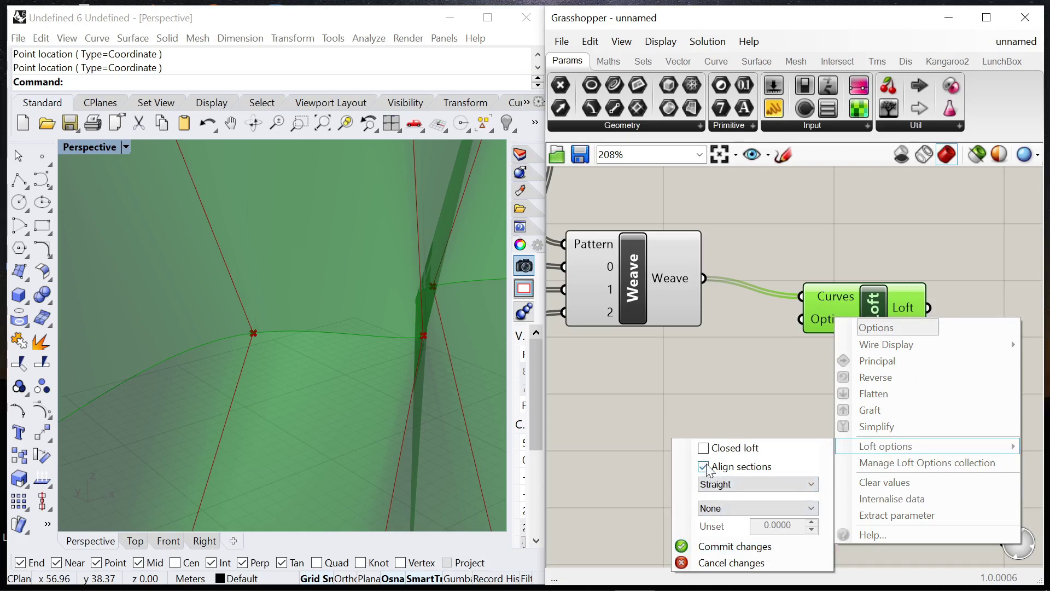
{"action": "left_click", "coordinate": [705, 546]}
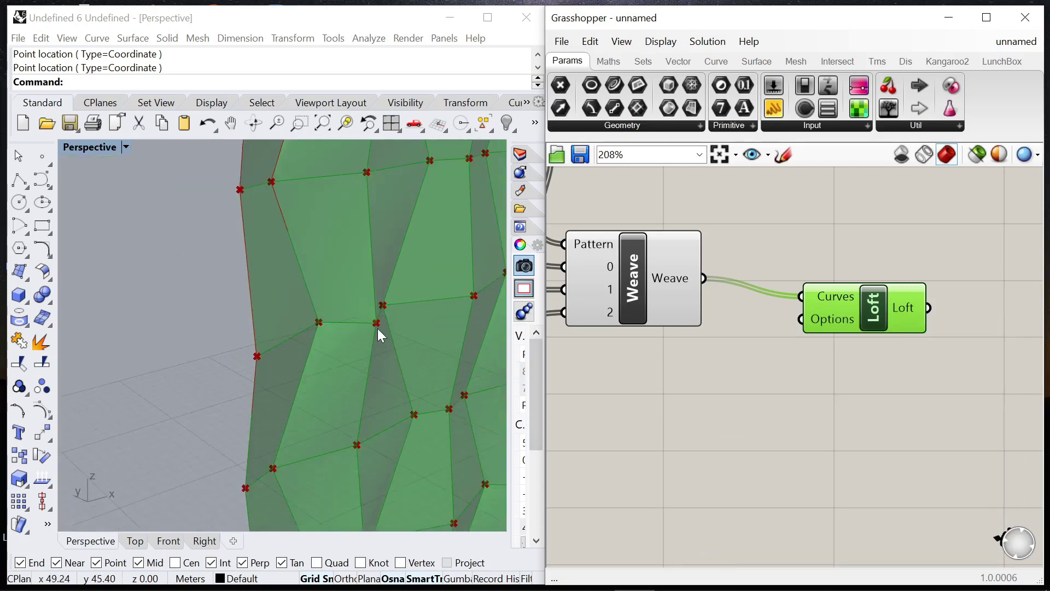
{"action": "scroll", "coordinate": [383, 336], "scroll_direction": "up", "scroll_amount": 5}
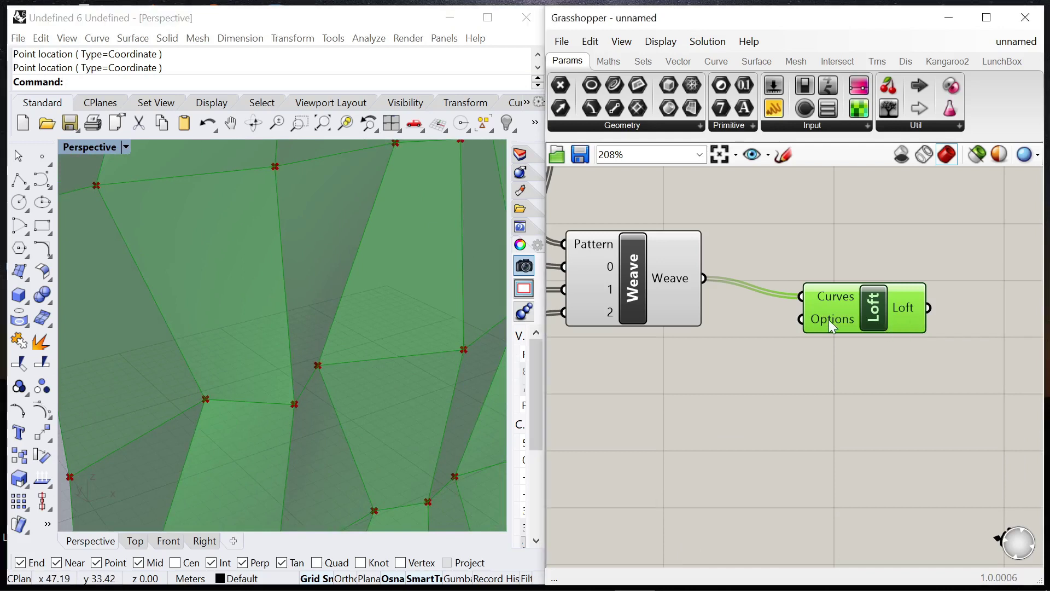
{"action": "right_click", "coordinate": [830, 324]}
{"action": "mouse_move", "coordinate": [899, 450]}
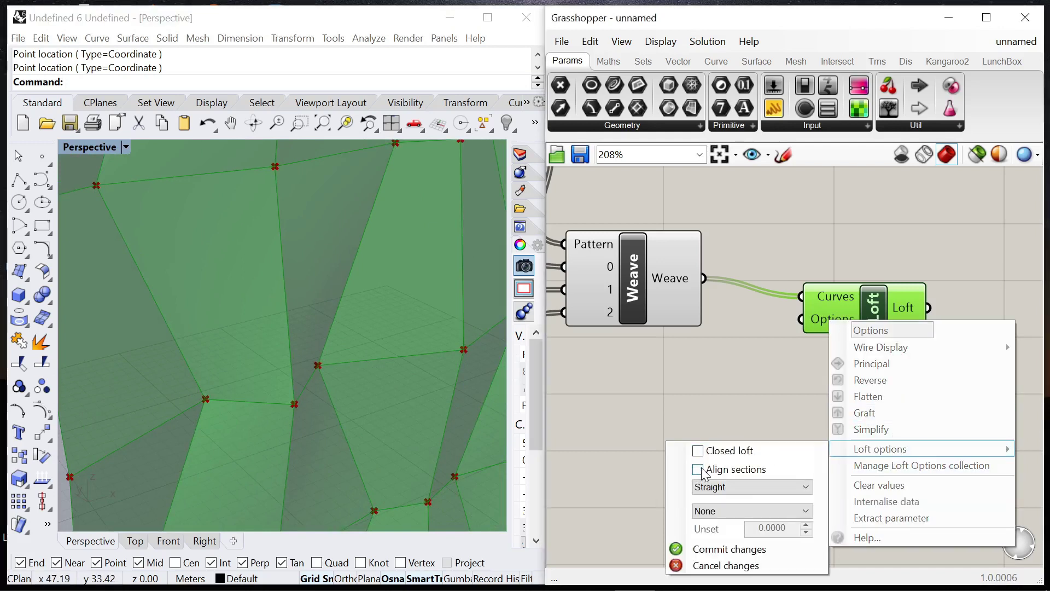
{"action": "left_click", "coordinate": [710, 387]}
Step: Turn off the preview of the Loft and the final Weave
{"action": "scroll", "coordinate": [744, 331], "scroll_direction": "down", "scroll_amount": 1}
{"action": "left_click", "coordinate": [838, 313]}
{"action": "left_click", "coordinate": [877, 337]}
{"action": "left_click", "coordinate": [878, 316]}
{"action": "scroll", "coordinate": [308, 343], "scroll_direction": "down", "scroll_amount": 5}
{"action": "left_click", "coordinate": [861, 350]}
{"action": "left_click", "coordinate": [866, 312]}
{"action": "right_click", "coordinate": [831, 219]}
{"action": "left_click", "coordinate": [850, 255]}
{"action": "left_click", "coordinate": [683, 265]}
{"action": "right_click", "coordinate": [707, 196]}
{"action": "left_click_drag", "start_coordinate": [707, 195], "coordinate": [750, 218]}
Step: Turn off the preview of the three branches' Weave and PolyLine components
{"action": "scroll", "coordinate": [790, 361], "scroll_direction": "down", "scroll_amount": 6}
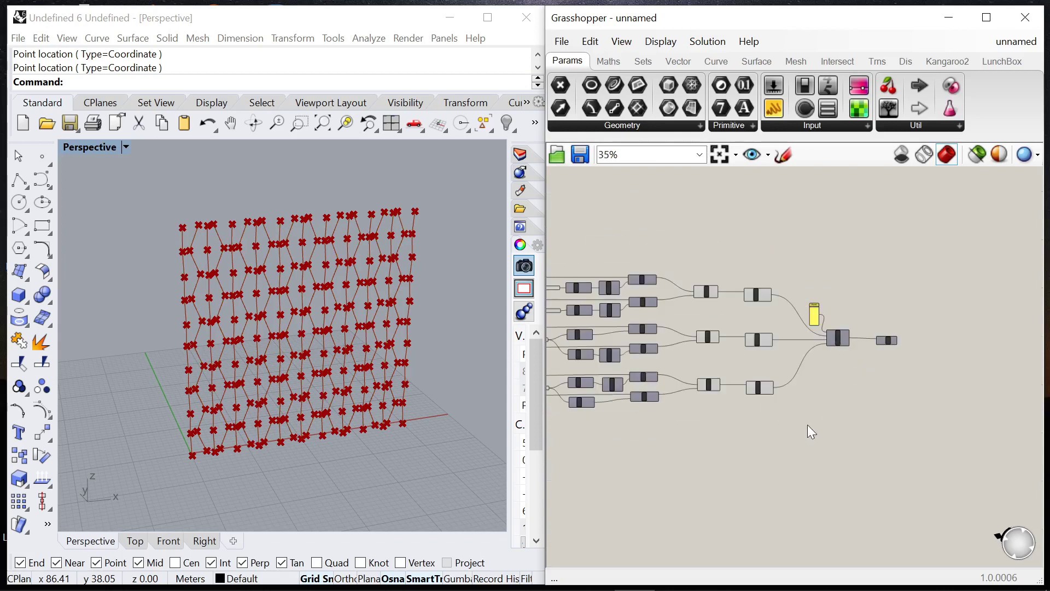
{"action": "left_click_drag", "start_coordinate": [809, 427], "coordinate": [687, 237]}
{"action": "right_click", "coordinate": [705, 203]}
{"action": "left_click", "coordinate": [748, 229]}
Step: Bake the Loft surface and show the Rhino viewport in Rendered display mode
{"action": "scroll", "coordinate": [887, 333], "scroll_direction": "up", "scroll_amount": 2}
{"action": "right_click", "coordinate": [841, 240]}
{"action": "left_click", "coordinate": [865, 244]}
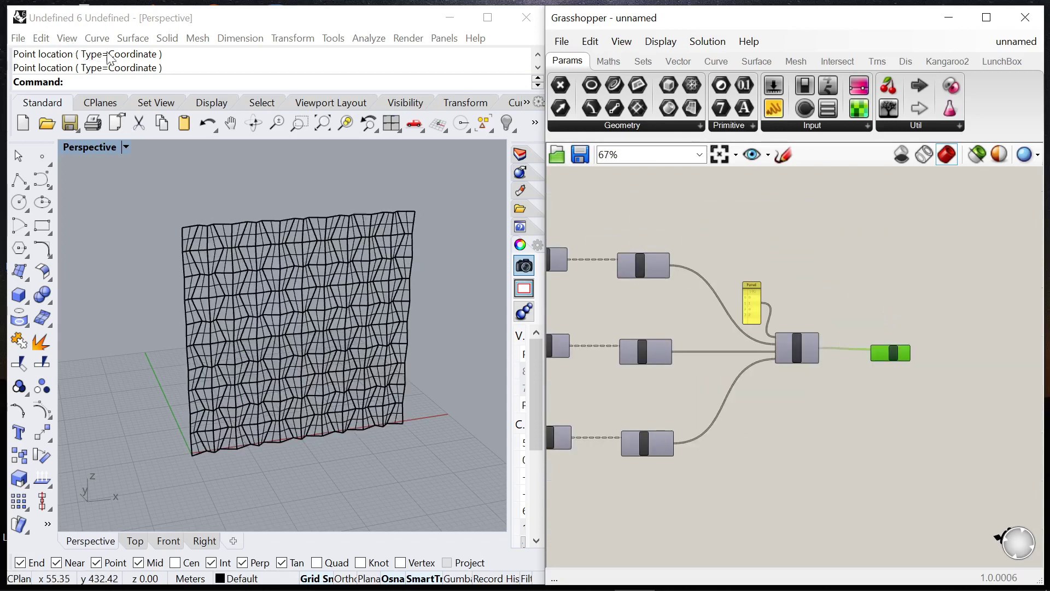
{"action": "left_click", "coordinate": [66, 39]}
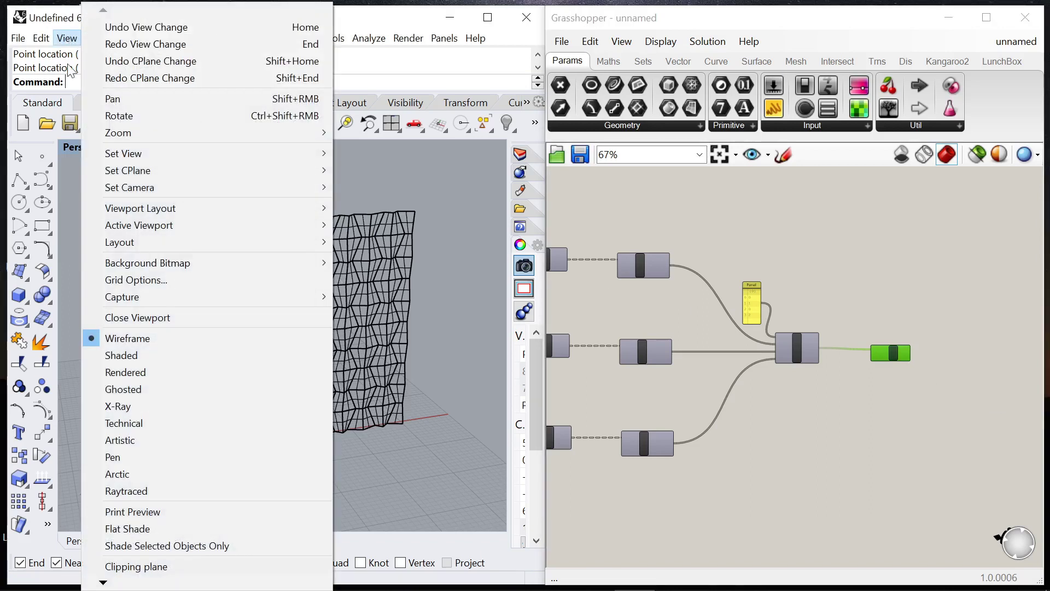
{"action": "left_click", "coordinate": [123, 373]}
{"action": "right_click_drag", "start_coordinate": [291, 418], "coordinate": [359, 321]}
{"action": "scroll", "coordinate": [855, 370], "scroll_direction": "up", "scroll_amount": 5}
Step: Turn the Loft's preview back on and delete the baked polysurface from Rhino
{"action": "right_click", "coordinate": [789, 213]}
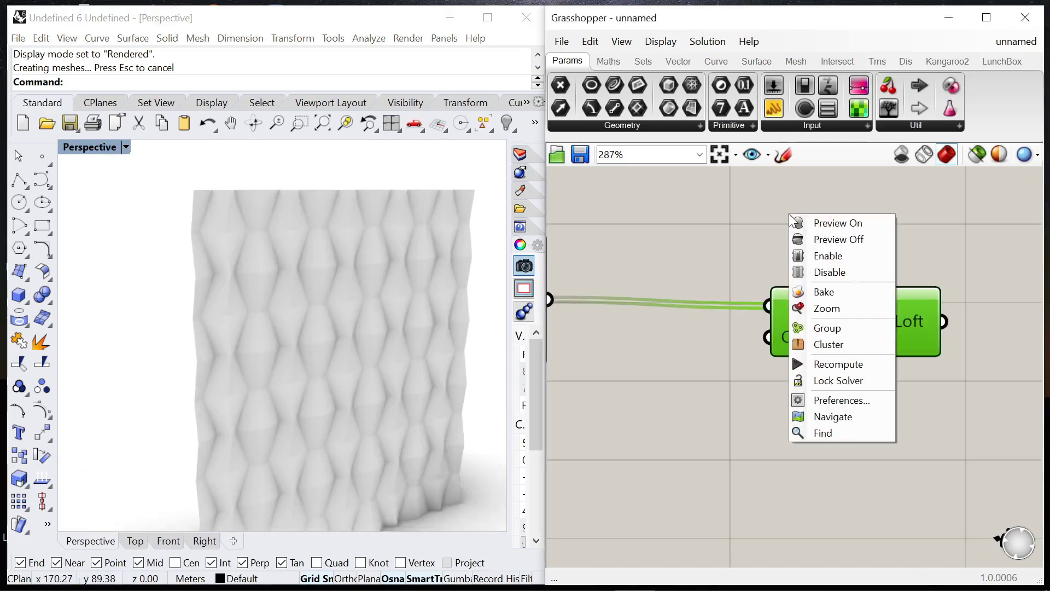
{"action": "left_click", "coordinate": [840, 239]}
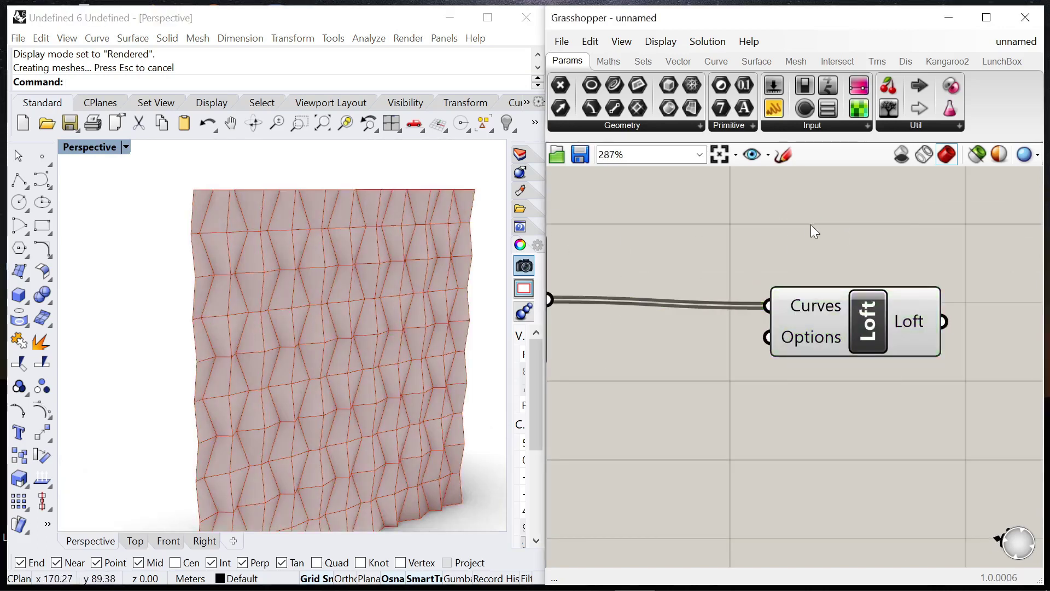
{"action": "scroll", "coordinate": [811, 225], "scroll_direction": "down", "scroll_amount": 3}
{"action": "scroll", "coordinate": [155, 171], "scroll_direction": "down", "scroll_amount": 2}
{"action": "left_click_drag", "start_coordinate": [154, 172], "coordinate": [438, 481]}
{"action": "left_click_drag", "start_coordinate": [158, 174], "coordinate": [466, 511]}
{"action": "key", "text": "Delete"}
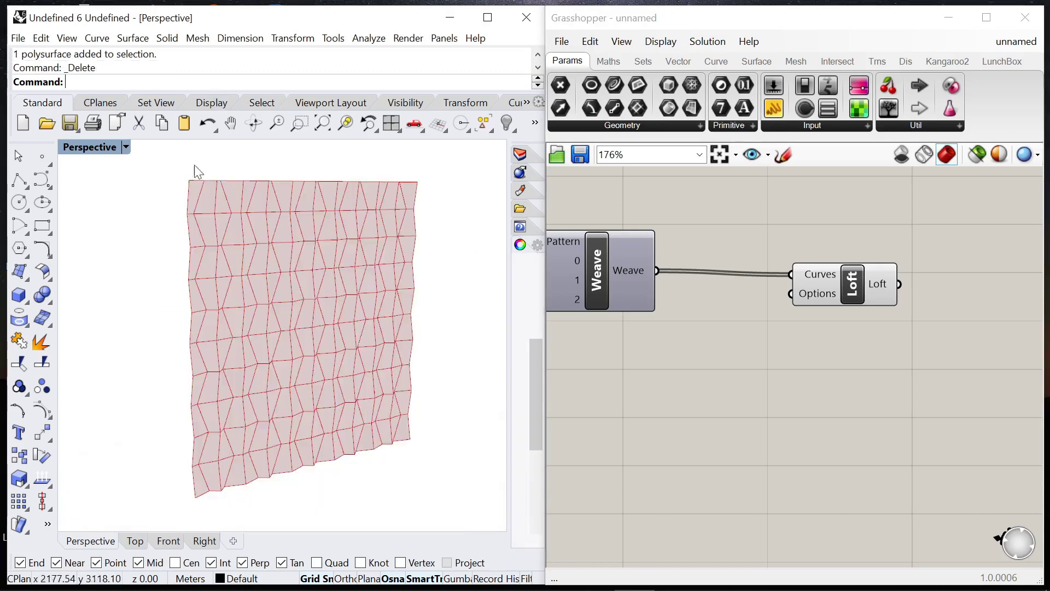
Step: Switch the Rhino Perspective viewport to Wireframe display mode
{"action": "left_click", "coordinate": [67, 38]}
{"action": "left_click", "coordinate": [98, 356]}
{"action": "right_click_drag", "start_coordinate": [278, 305], "coordinate": [242, 304]}
{"action": "scroll", "coordinate": [885, 297], "scroll_direction": "down", "scroll_amount": 8}
{"action": "scroll", "coordinate": [842, 287], "scroll_direction": "up", "scroll_amount": 8}
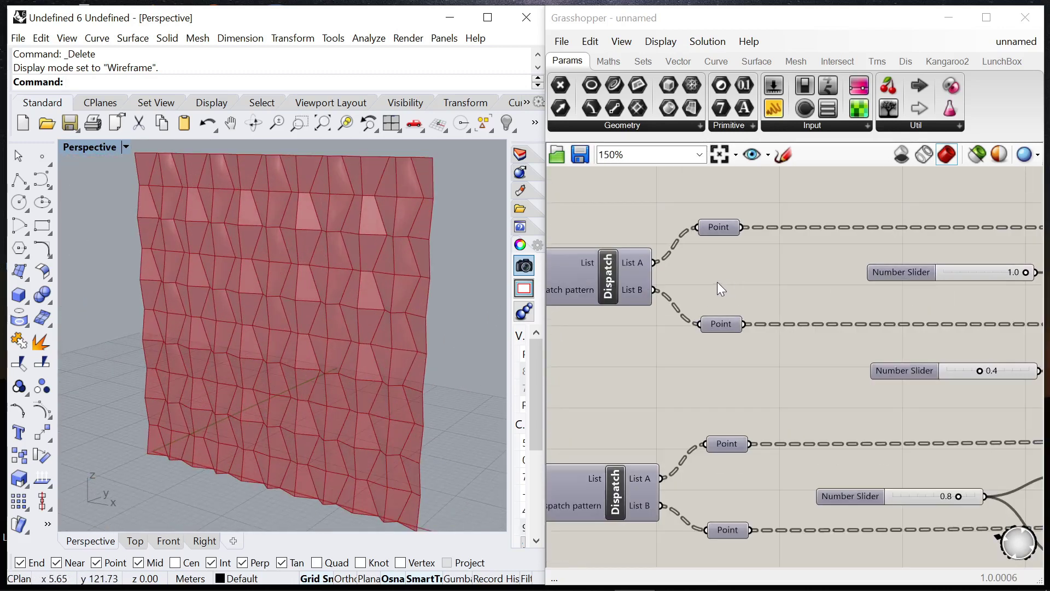
Step: Set the first branch's lower Unit Y slider to 0.2 and adjust the second branch's Unit X slider
{"action": "scroll", "coordinate": [717, 281], "scroll_direction": "down", "scroll_amount": 3}
{"action": "scroll", "coordinate": [882, 285], "scroll_direction": "up", "scroll_amount": 3}
{"action": "left_click_drag", "start_coordinate": [873, 264], "coordinate": [897, 273]}
{"action": "mouse_move", "coordinate": [829, 362]}
{"action": "left_mouse_down"}
{"action": "mouse_move", "coordinate": [904, 363]}
{"action": "mouse_move", "coordinate": [738, 356]}
{"action": "mouse_move", "coordinate": [882, 370]}
{"action": "mouse_move", "coordinate": [794, 369]}
{"action": "mouse_move", "coordinate": [811, 364]}
{"action": "left_mouse_up"}
{"action": "scroll", "coordinate": [749, 371], "scroll_direction": "down", "scroll_amount": 3}
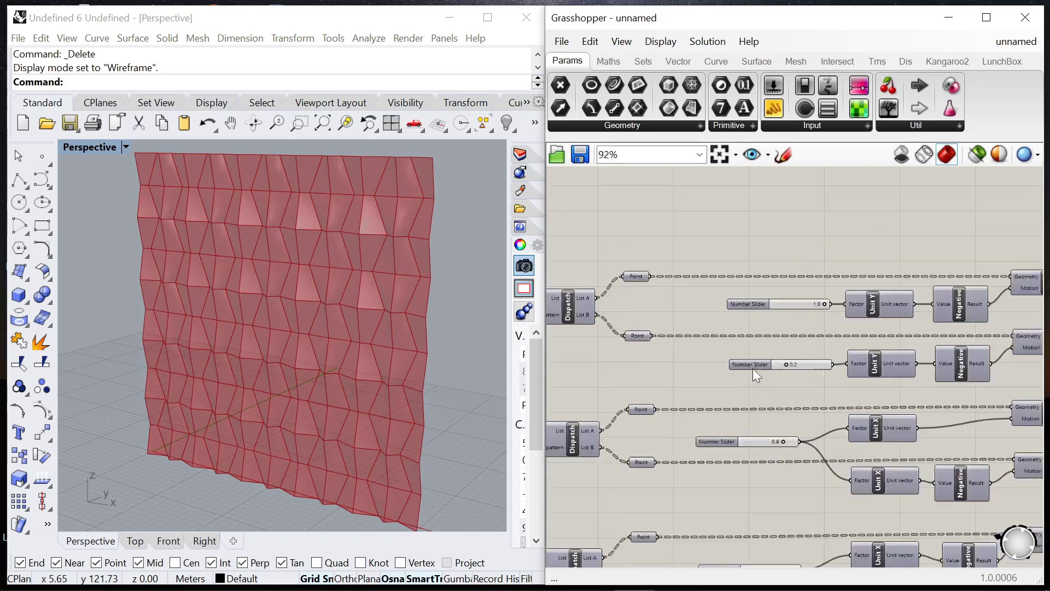
{"action": "scroll", "coordinate": [781, 440], "scroll_direction": "up", "scroll_amount": 2}
{"action": "right_click_drag", "start_coordinate": [781, 440], "coordinate": [775, 391]}
{"action": "mouse_move", "coordinate": [776, 390]}
{"action": "left_mouse_down"}
{"action": "mouse_move", "coordinate": [723, 396]}
{"action": "mouse_move", "coordinate": [801, 398]}
{"action": "mouse_move", "coordinate": [689, 393]}
{"action": "mouse_move", "coordinate": [760, 398]}
{"action": "left_mouse_up"}
Step: Change the graph type of the Graph Mapper between Range and Unit Z to Bezier
{"action": "scroll", "coordinate": [773, 398], "scroll_direction": "down", "scroll_amount": 8}
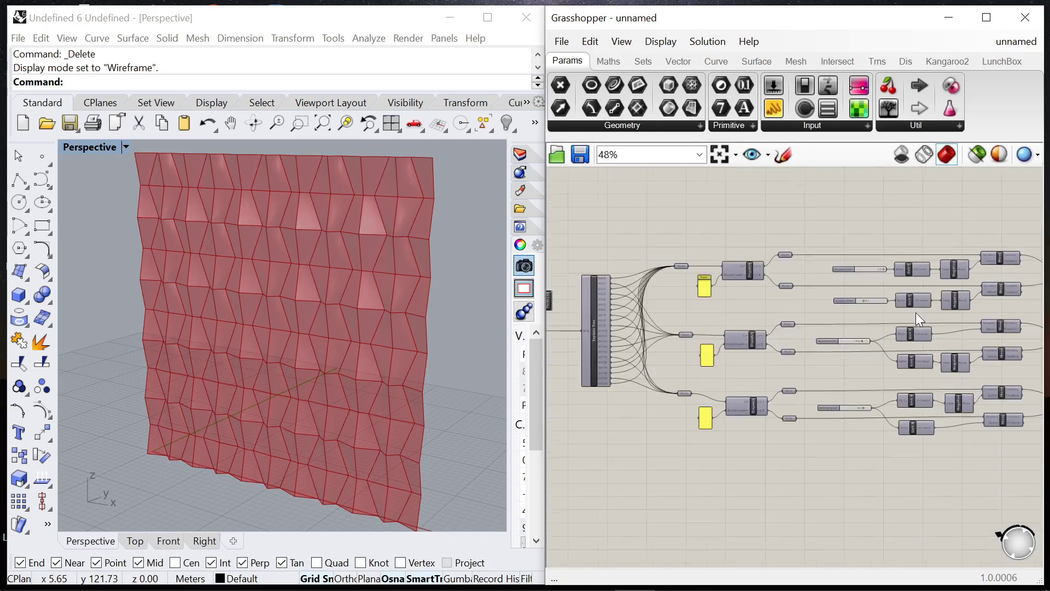
{"action": "scroll", "coordinate": [826, 317], "scroll_direction": "up", "scroll_amount": 6}
{"action": "scroll", "coordinate": [826, 316], "scroll_direction": "up", "scroll_amount": 4}
{"action": "left_click_drag", "start_coordinate": [815, 290], "coordinate": [789, 285]}
{"action": "right_click", "coordinate": [825, 317]}
{"action": "mouse_move", "coordinate": [900, 502]}
{"action": "left_click", "coordinate": [730, 417]}
Step: Reshape the Graph Mapper's Bezier handles into an S-curve that varies the panel's row spacing
{"action": "left_click_drag", "start_coordinate": [741, 369], "coordinate": [727, 354]}
{"action": "left_click_drag", "start_coordinate": [812, 327], "coordinate": [810, 343]}
{"action": "left_click_drag", "start_coordinate": [738, 354], "coordinate": [754, 358]}
{"action": "left_click_drag", "start_coordinate": [809, 337], "coordinate": [775, 305]}
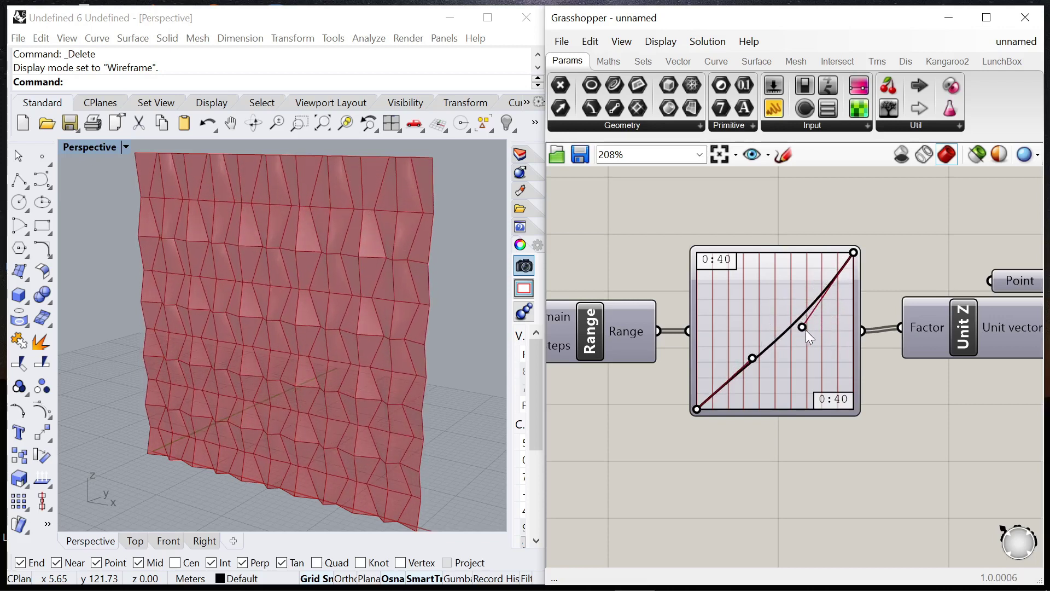
{"action": "left_click_drag", "start_coordinate": [752, 358], "coordinate": [761, 375]}
{"action": "left_click_drag", "start_coordinate": [809, 346], "coordinate": [764, 317]}
{"action": "mouse_move", "coordinate": [762, 369]}
{"action": "left_mouse_down"}
{"action": "mouse_move", "coordinate": [780, 381]}
{"action": "mouse_move", "coordinate": [760, 367]}
{"action": "left_mouse_up"}
{"action": "left_click_drag", "start_coordinate": [764, 318], "coordinate": [822, 334]}
{"action": "left_click_drag", "start_coordinate": [759, 364], "coordinate": [775, 382]}
{"action": "right_click_drag", "start_coordinate": [257, 324], "coordinate": [214, 327]}
{"action": "left_click_drag", "start_coordinate": [822, 333], "coordinate": [804, 294]}
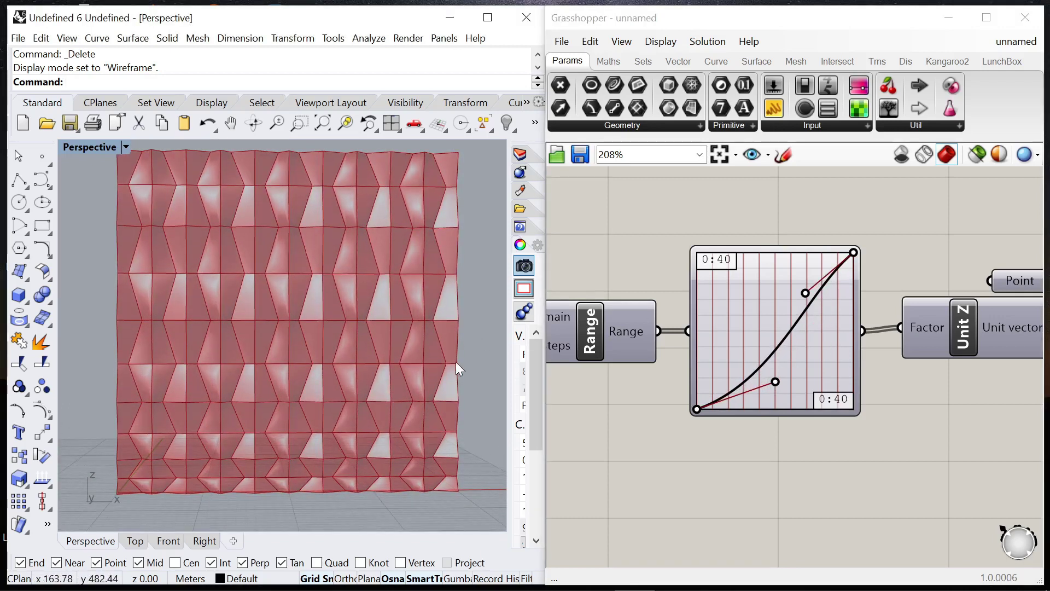
Step: Bake the Loft surface with the new row spacing and turn off the Loft's preview
{"action": "scroll", "coordinate": [731, 329], "scroll_direction": "down", "scroll_amount": 6}
{"action": "scroll", "coordinate": [901, 333], "scroll_direction": "up", "scroll_amount": 4}
{"action": "left_click", "coordinate": [902, 333]}
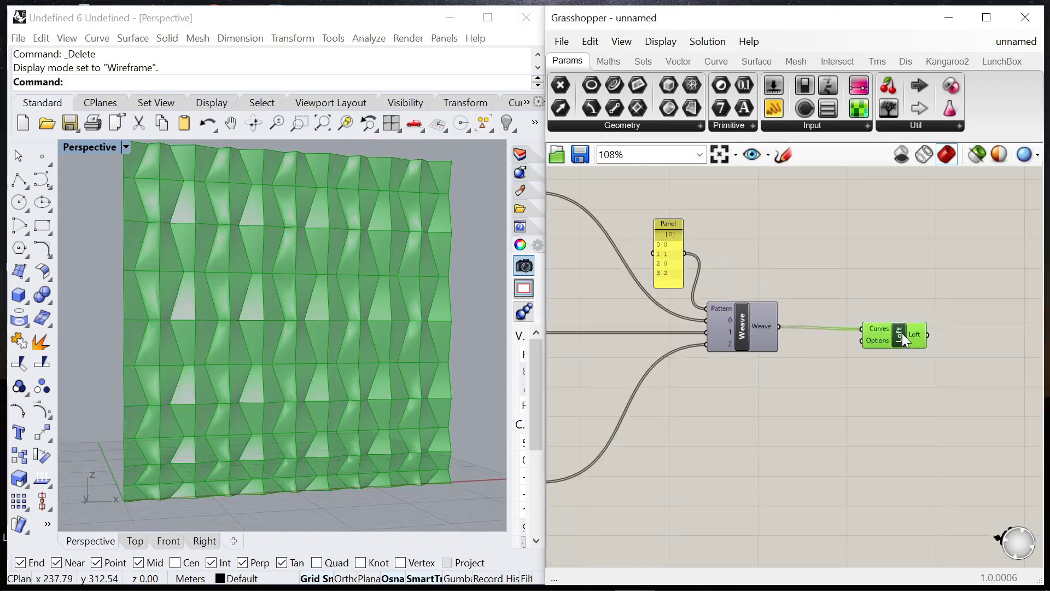
{"action": "right_click", "coordinate": [826, 245]}
{"action": "left_click", "coordinate": [875, 319]}
{"action": "left_click", "coordinate": [875, 319]}
{"action": "left_click", "coordinate": [890, 326]}
{"action": "middle_click", "coordinate": [848, 239]}
{"action": "left_click", "coordinate": [866, 265]}
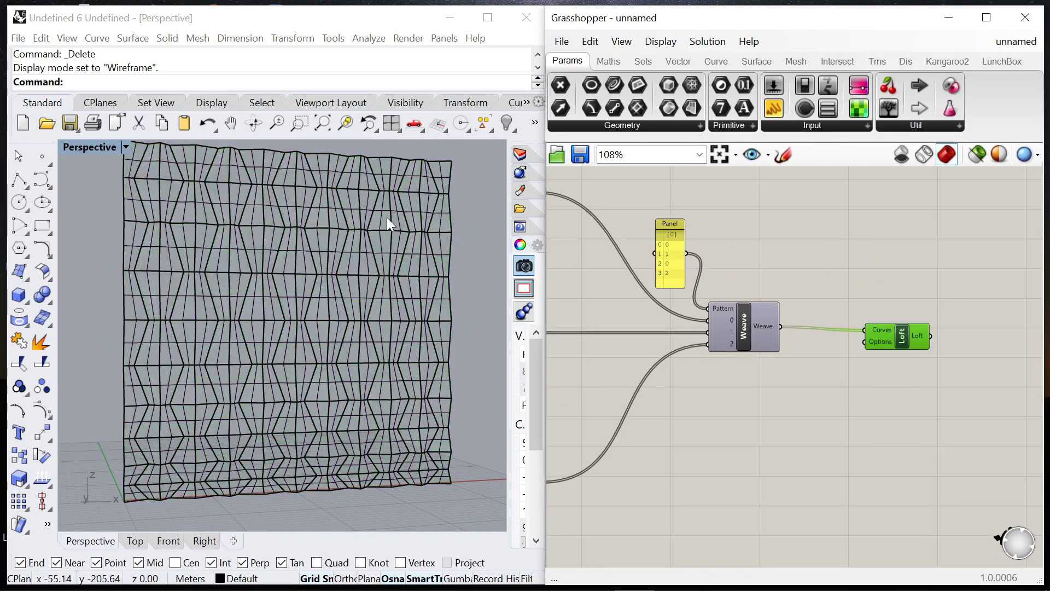
Step: Switch the Rhino viewport to Rendered display mode and turn the Loft's preview back on
{"action": "left_click", "coordinate": [67, 38]}
{"action": "left_click", "coordinate": [102, 372]}
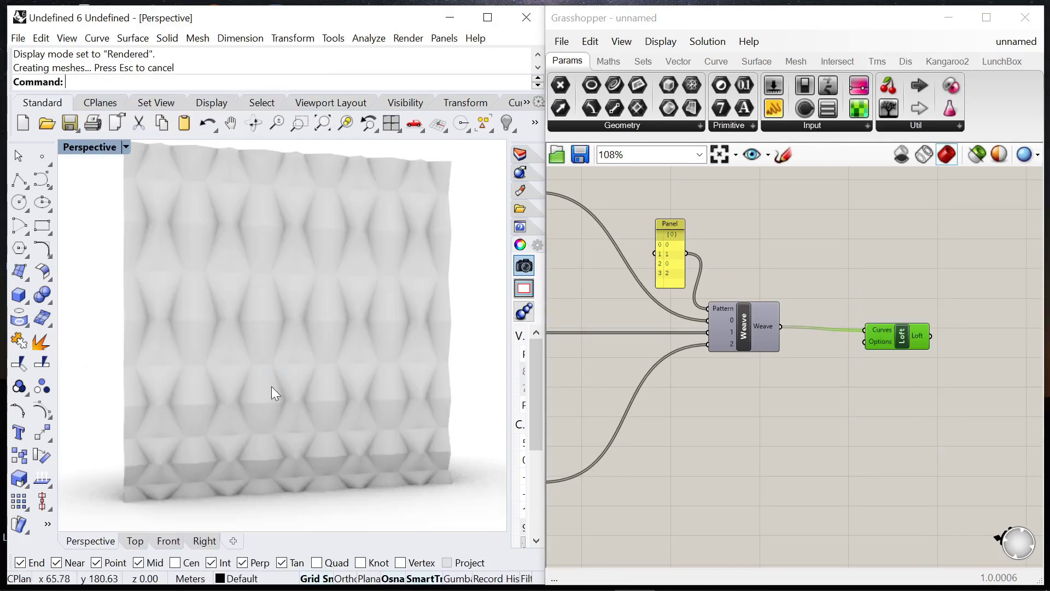
{"action": "right_click", "coordinate": [877, 276]}
{"action": "left_click", "coordinate": [887, 282]}
{"action": "left_click", "coordinate": [892, 306]}
{"action": "right_click_drag", "start_coordinate": [297, 326], "coordinate": [306, 367]}
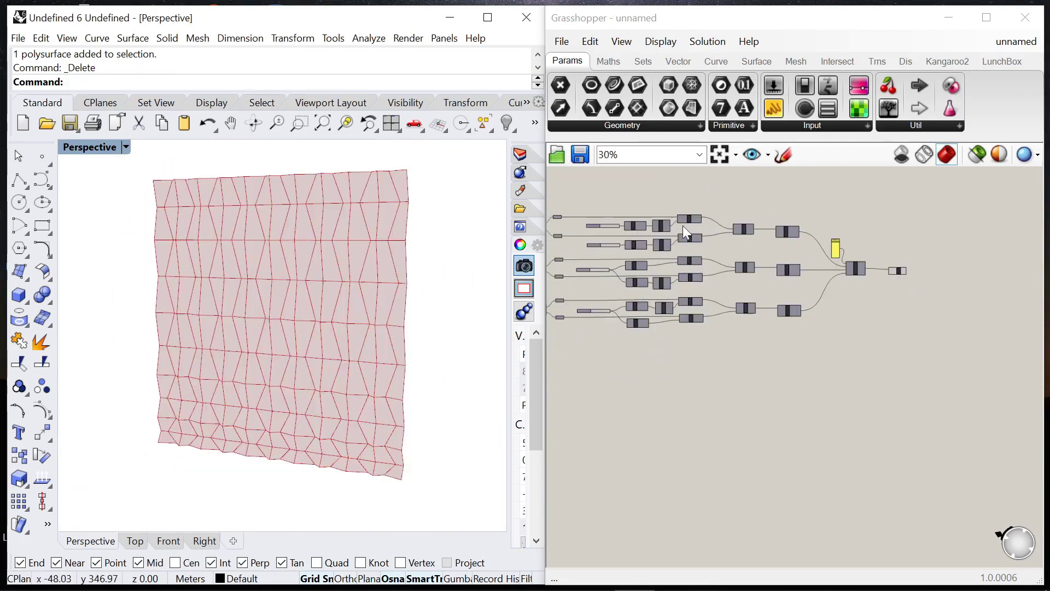
Step: Try the second Unit Y slider at 0.0 and the upper Unit X slider at 0.1, keeping the first Unit Y slider at 1.0
{"action": "scroll", "coordinate": [683, 226], "scroll_direction": "up", "scroll_amount": 6}
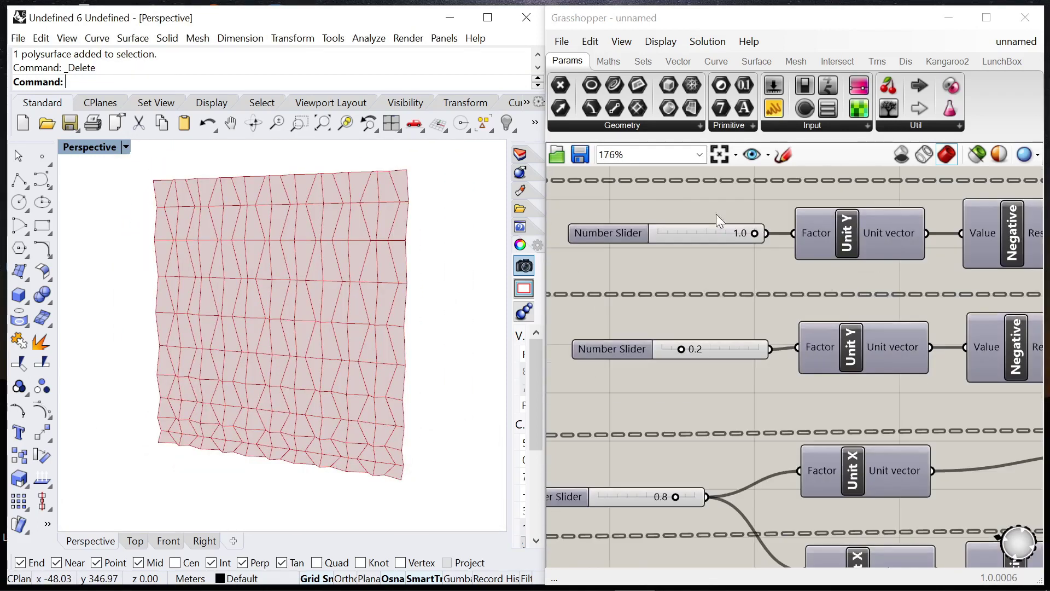
{"action": "left_click_drag", "start_coordinate": [755, 234], "coordinate": [662, 236]}
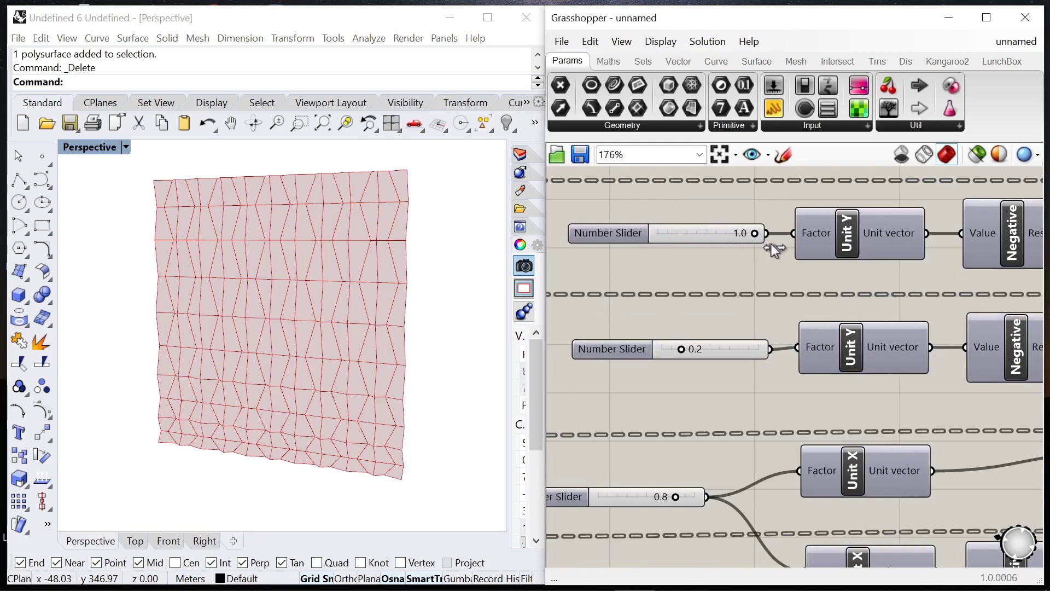
{"action": "left_click_drag", "start_coordinate": [749, 349], "coordinate": [681, 350]}
{"action": "right_click_drag", "start_coordinate": [621, 246], "coordinate": [664, 145]}
{"action": "scroll", "coordinate": [710, 399], "scroll_direction": "up", "scroll_amount": 2}
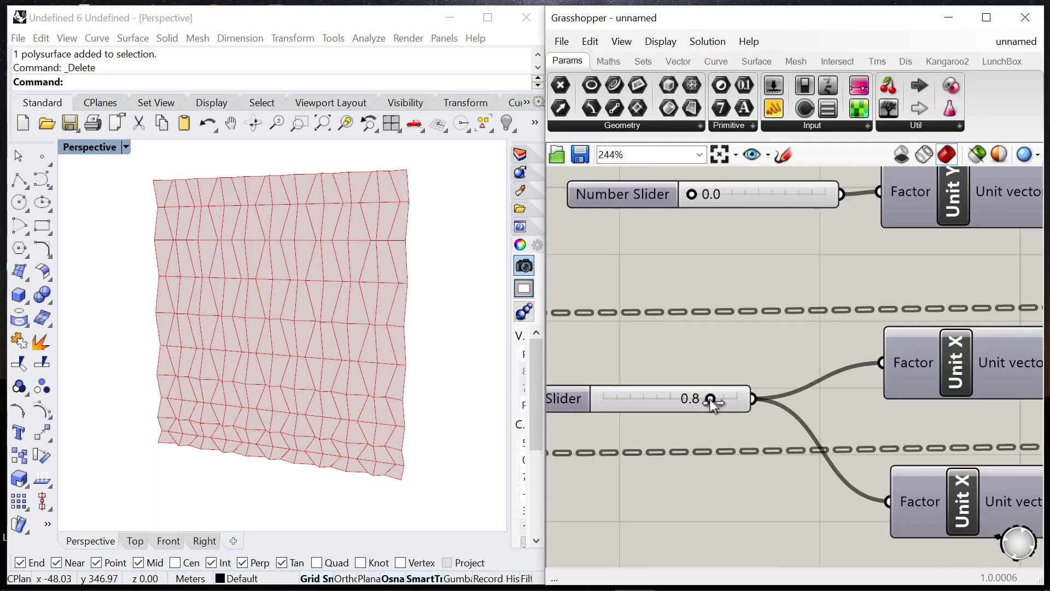
{"action": "right_click_drag", "start_coordinate": [250, 359], "coordinate": [492, 356]}
{"action": "right_click_drag", "start_coordinate": [730, 268], "coordinate": [749, 429]}
{"action": "scroll", "coordinate": [749, 429], "scroll_direction": "down", "scroll_amount": 1}
Step: Raise the first Unit Y slider's maximum to 2.0 and set its value to 1.8
{"action": "double_click", "coordinate": [657, 234]}
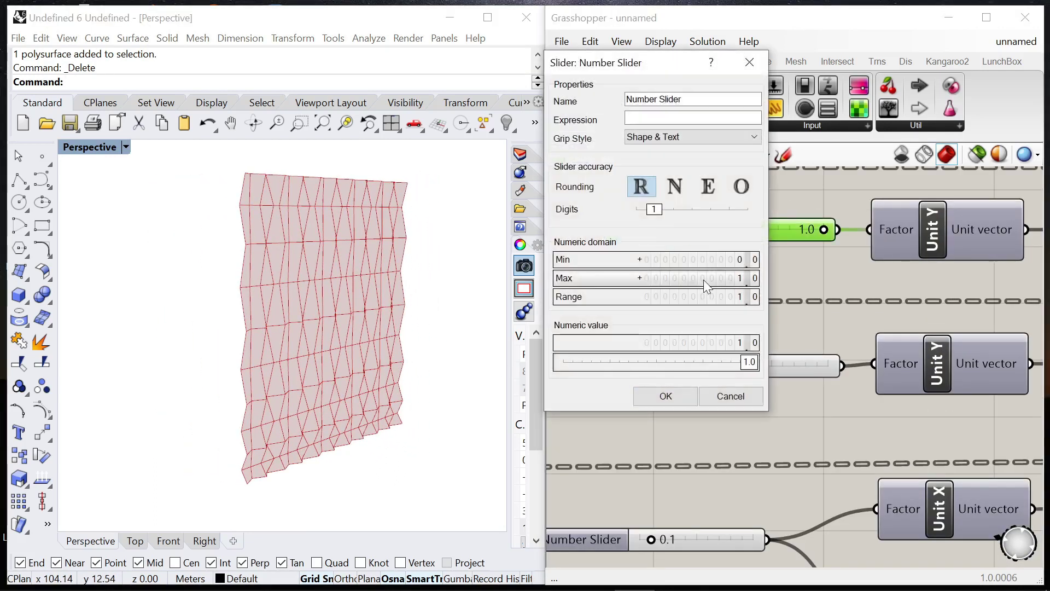
{"action": "double_click", "coordinate": [733, 278]}
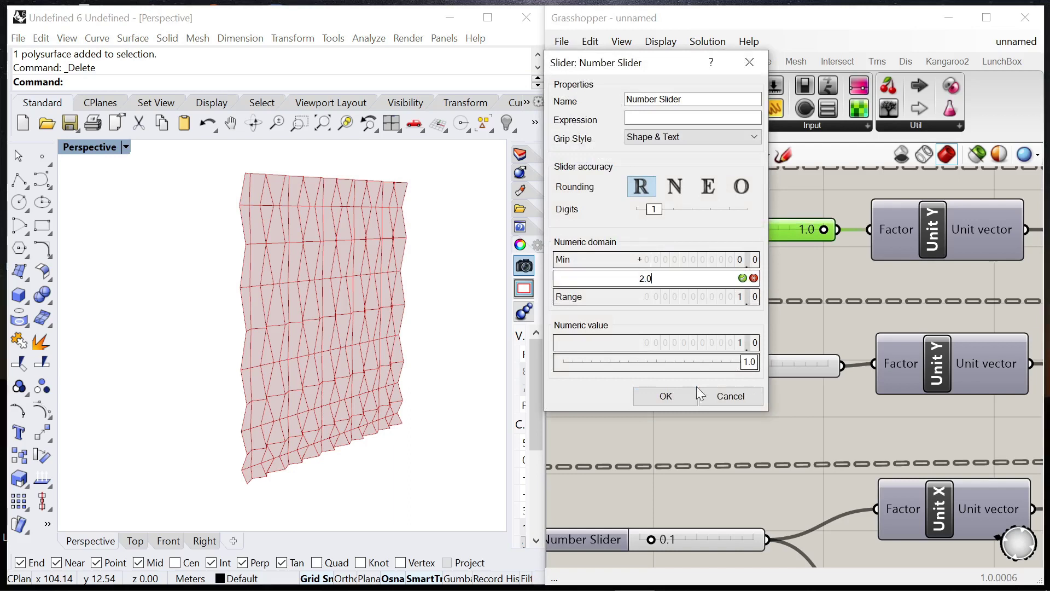
{"action": "left_click", "coordinate": [697, 395]}
{"action": "scroll", "coordinate": [747, 234], "scroll_direction": "up", "scroll_amount": 2}
{"action": "left_click_drag", "start_coordinate": [773, 228], "coordinate": [834, 234]}
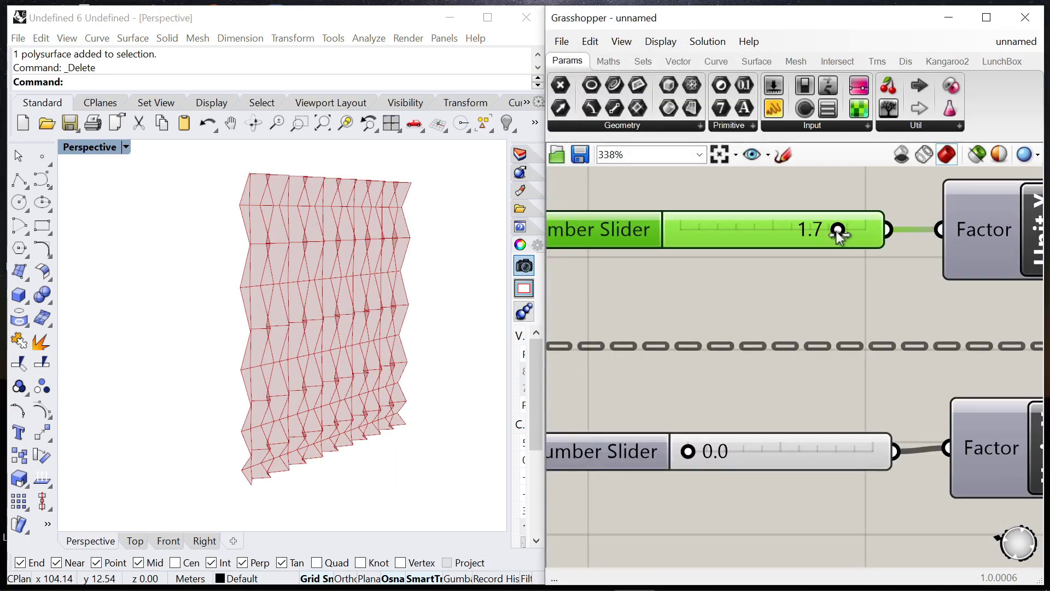
Step: Set the second Unit Y slider to 0.4 and the upper Unit X slider to 0.5
{"action": "right_click_drag", "start_coordinate": [284, 367], "coordinate": [446, 365]}
{"action": "scroll", "coordinate": [708, 309], "scroll_direction": "down", "scroll_amount": 6}
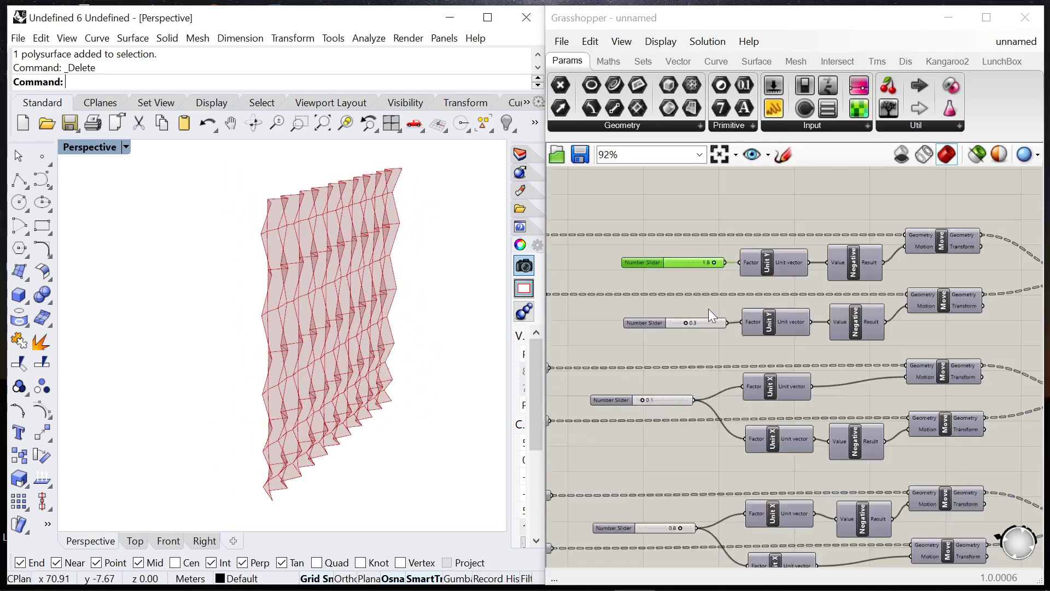
{"action": "scroll", "coordinate": [757, 209], "scroll_direction": "up", "scroll_amount": 5}
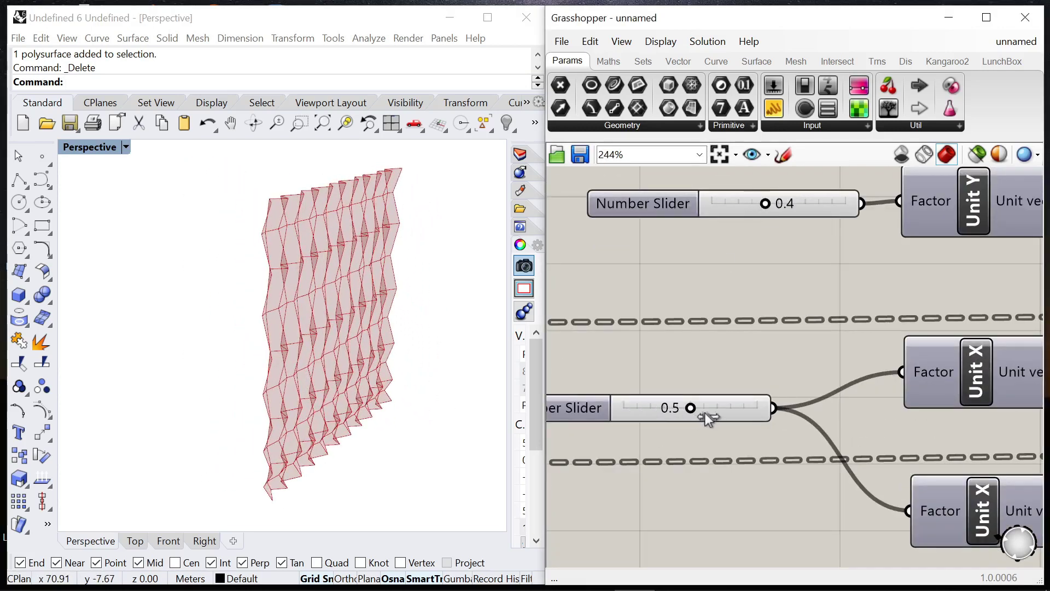
Step: Bake the Loft surface with the deeper fold offsets into Rhino
{"action": "scroll", "coordinate": [728, 416], "scroll_direction": "down", "scroll_amount": 5}
{"action": "right_click_drag", "start_coordinate": [383, 306], "coordinate": [266, 308]}
{"action": "scroll", "coordinate": [766, 288], "scroll_direction": "down", "scroll_amount": 9}
{"action": "scroll", "coordinate": [958, 296], "scroll_direction": "up", "scroll_amount": 8}
{"action": "left_click", "coordinate": [672, 284]}
{"action": "right_click", "coordinate": [688, 234]}
{"action": "left_click", "coordinate": [734, 317]}
{"action": "left_click", "coordinate": [734, 316]}
Step: Turn off the Loft component's preview, leaving only the baked surface on display
{"action": "scroll", "coordinate": [599, 286], "scroll_direction": "up", "scroll_amount": 3}
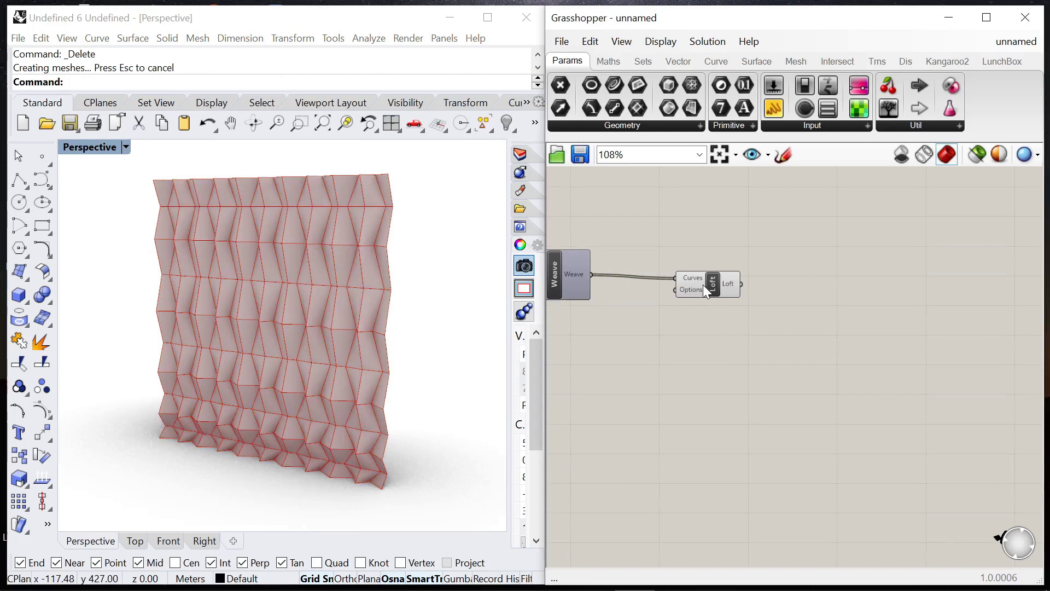
{"action": "left_click", "coordinate": [704, 284]}
{"action": "middle_click", "coordinate": [686, 210]}
{"action": "left_click", "coordinate": [858, 316]}
{"action": "right_click_drag", "start_coordinate": [381, 342], "coordinate": [342, 335]}
{"action": "left_click", "coordinate": [714, 282]}
{"action": "middle_click", "coordinate": [698, 218]}
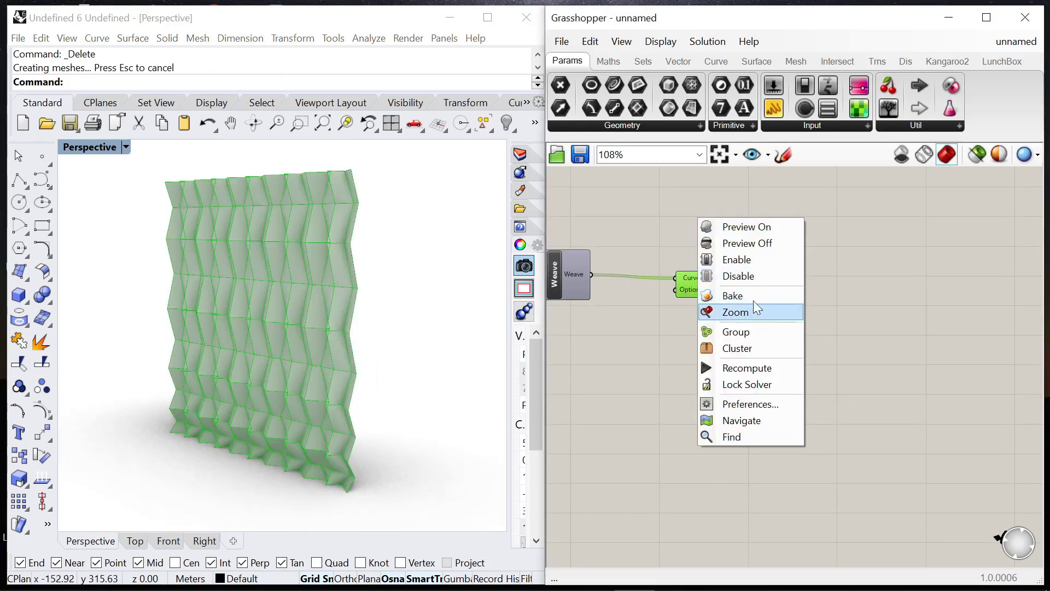
{"action": "left_click", "coordinate": [748, 243]}
Step: Examine the baked folded panel in the enlarged Rendered viewport from both sides, close up and from the front
{"action": "right_click_drag", "start_coordinate": [175, 300], "coordinate": [235, 362]}
{"action": "scroll", "coordinate": [206, 356], "scroll_direction": "up", "scroll_amount": 3}
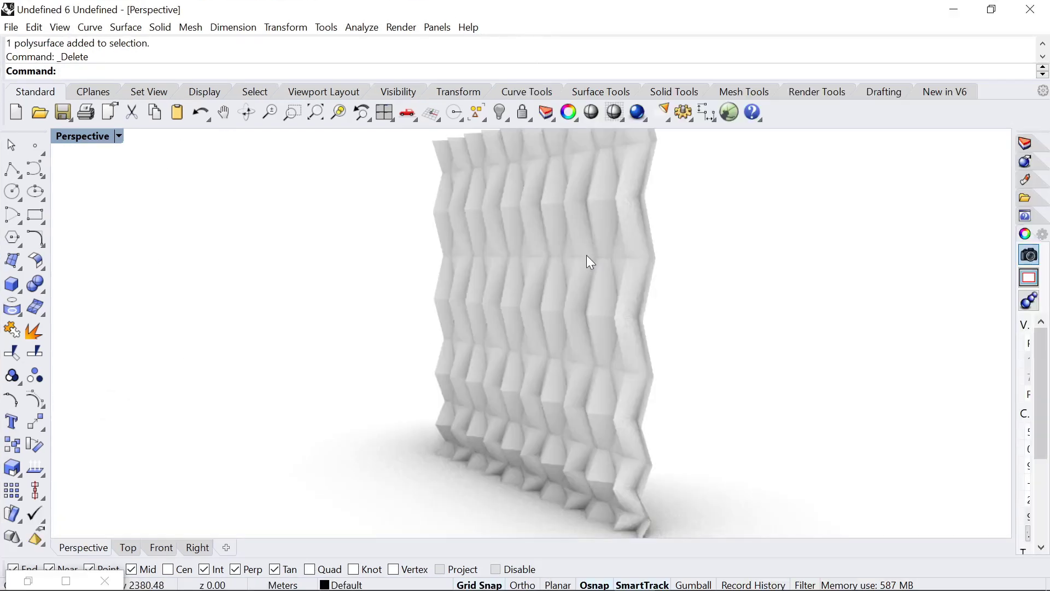
{"action": "right_click_drag", "start_coordinate": [590, 261], "coordinate": [570, 277]}
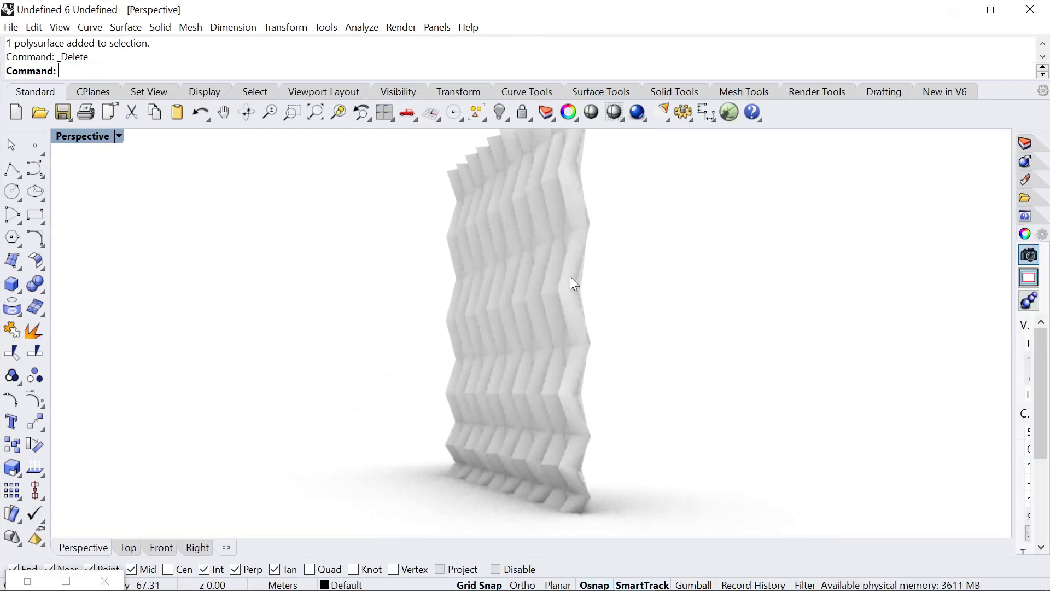
{"action": "right_click_drag", "start_coordinate": [399, 317], "coordinate": [537, 439]}
{"action": "scroll", "coordinate": [537, 438], "scroll_direction": "up", "scroll_amount": 6}
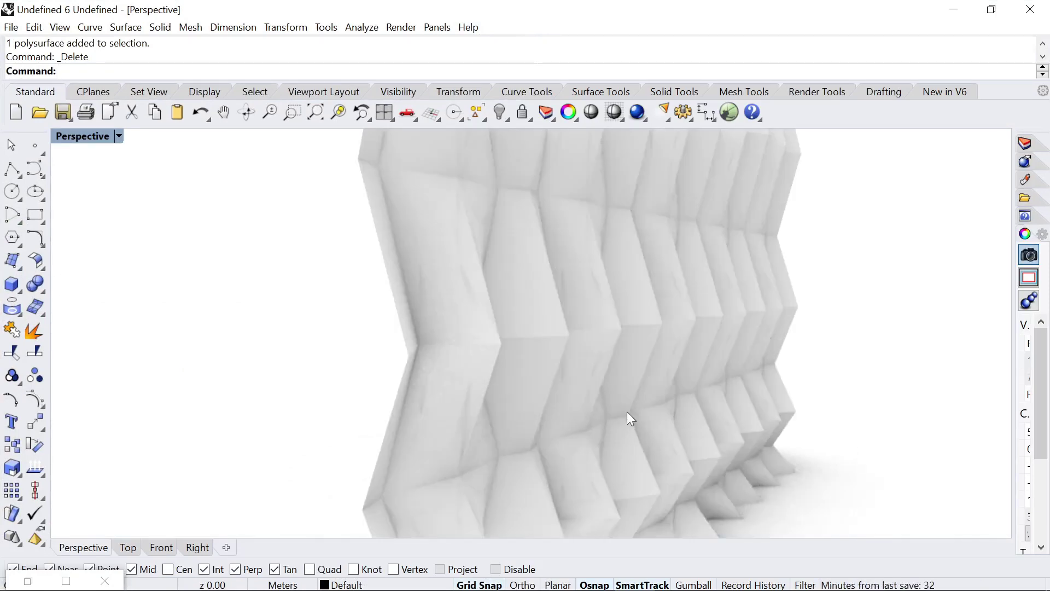
{"action": "right_click_drag", "start_coordinate": [821, 405], "coordinate": [534, 367]}
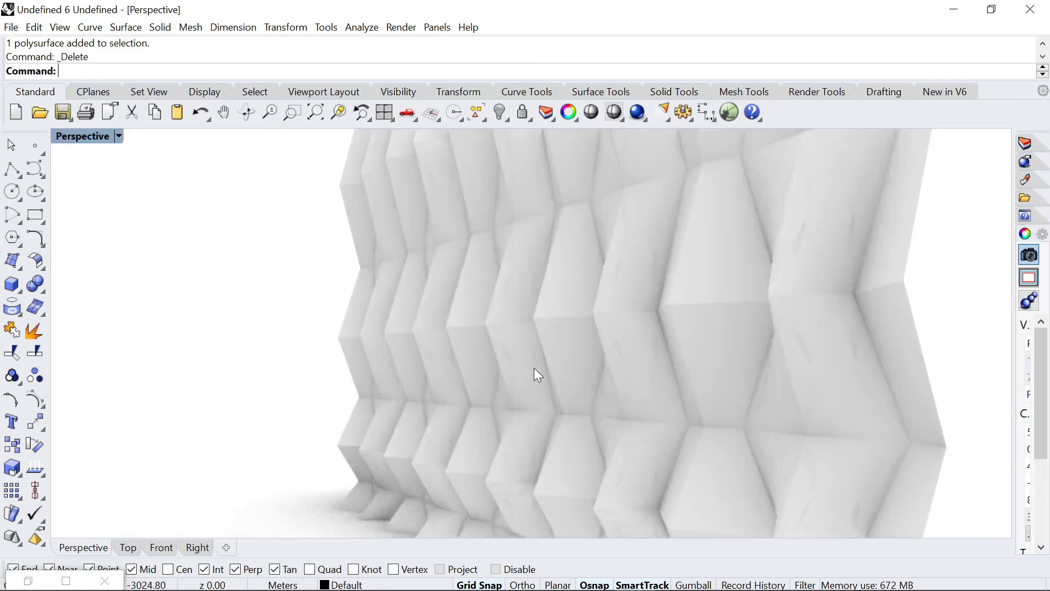
{"action": "scroll", "coordinate": [567, 351], "scroll_direction": "down", "scroll_amount": 6}
{"action": "scroll", "coordinate": [546, 170], "scroll_direction": "up", "scroll_amount": 6}
{"action": "right_click_drag", "start_coordinate": [546, 171], "coordinate": [733, 296]}
{"action": "scroll", "coordinate": [658, 261], "scroll_direction": "down", "scroll_amount": 5}
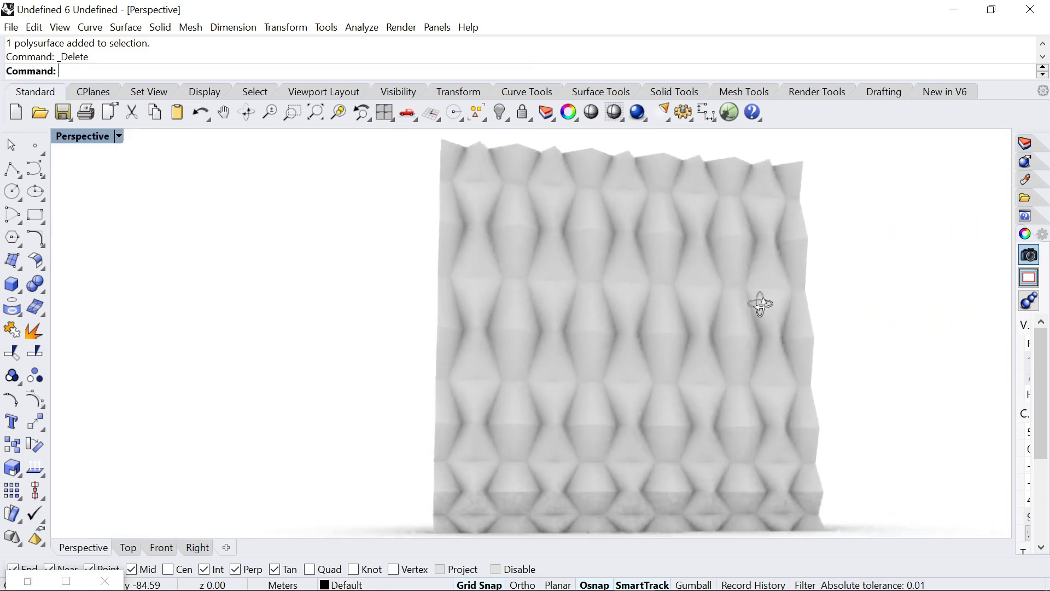